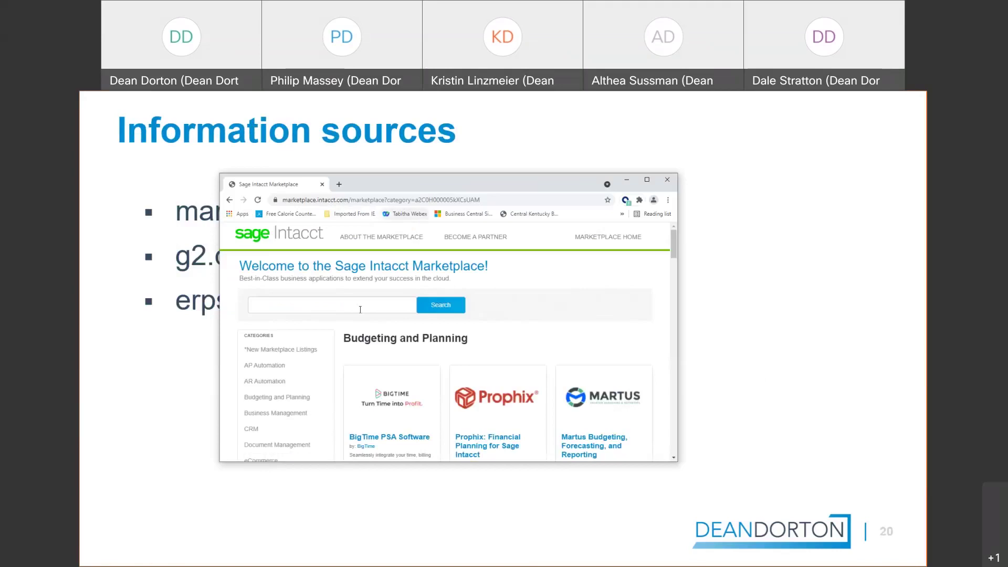
Step: Show the Marketplace Budgeting and Planning apps full-screen, then switch to the G2 Centage/Planful/Vena comparison
left_click(289, 398)
left_click(648, 180)
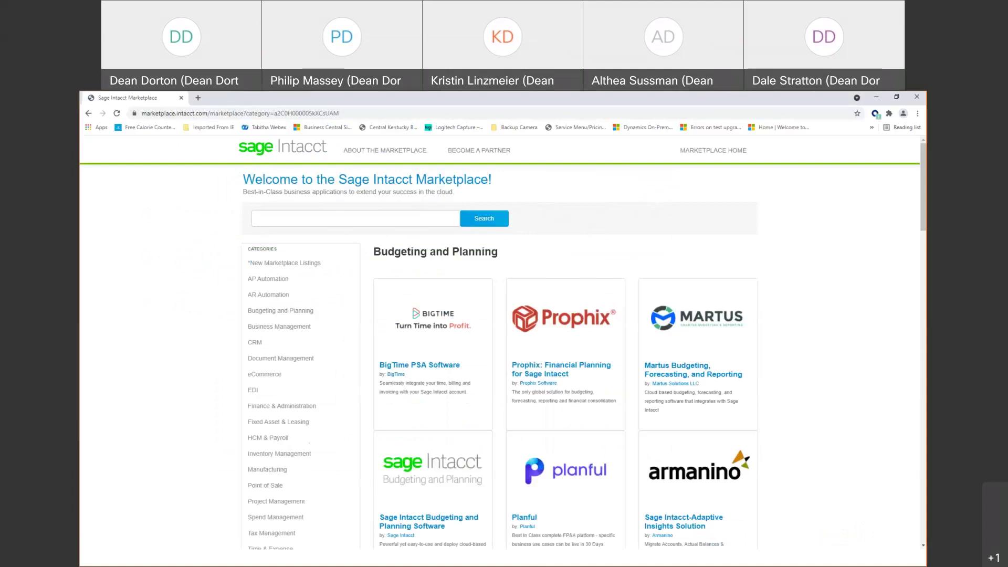
key("alt+Tab")
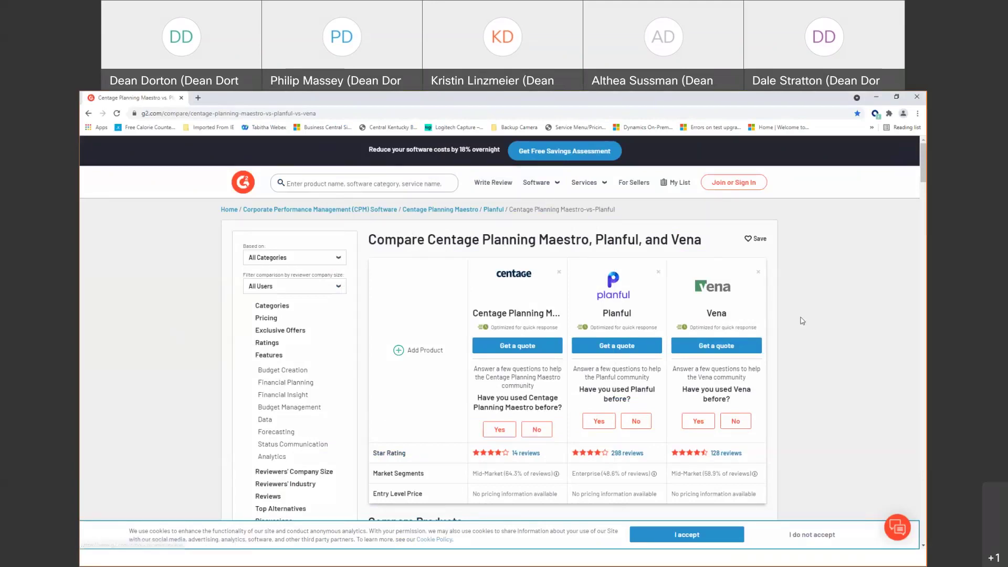
Step: Scroll through the G2 ratings, features and reviews, then minimize both Chrome windows to reveal slide 20
scroll(802, 321, "down", 2)
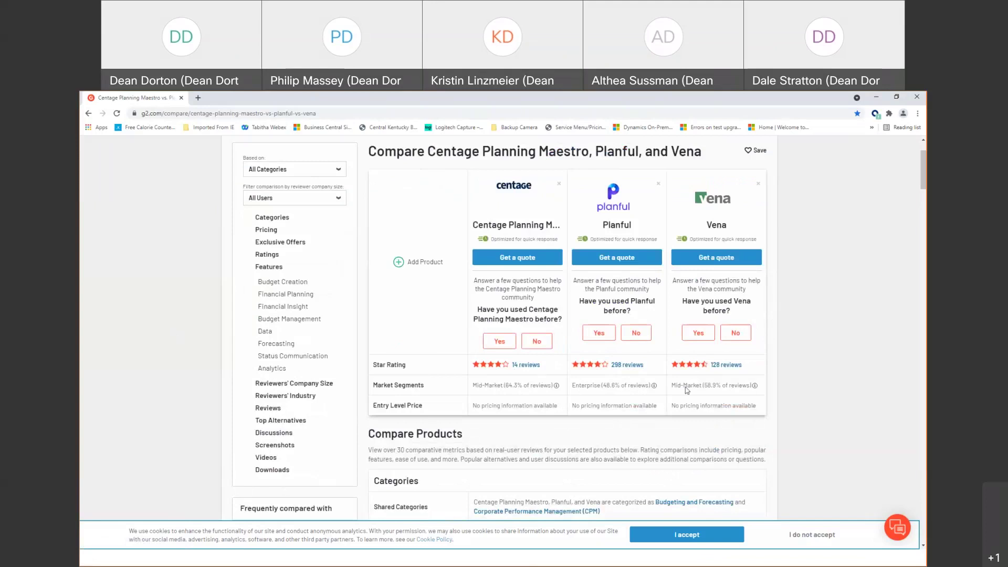
scroll(703, 389, "down", 5)
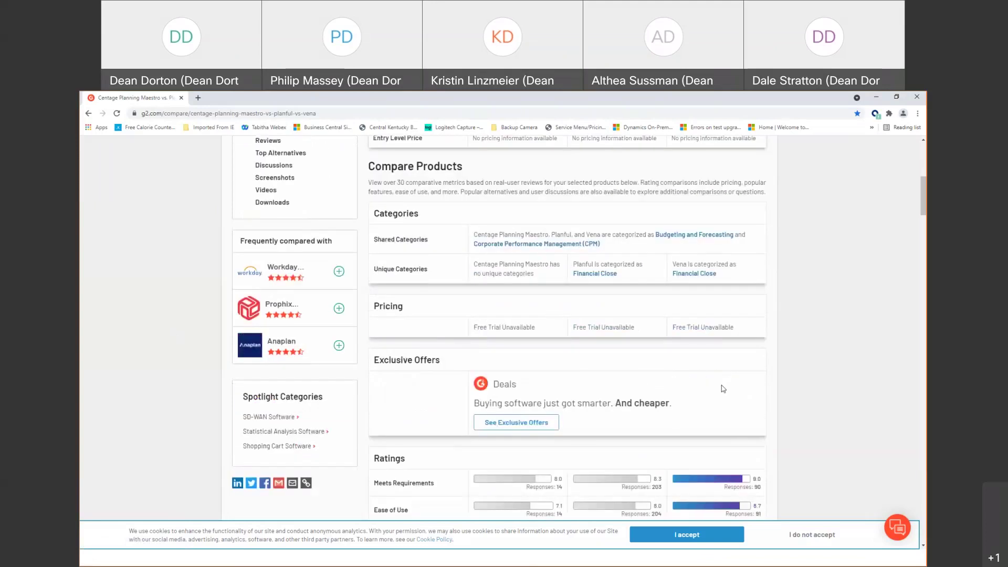
scroll(723, 388, "down", 6)
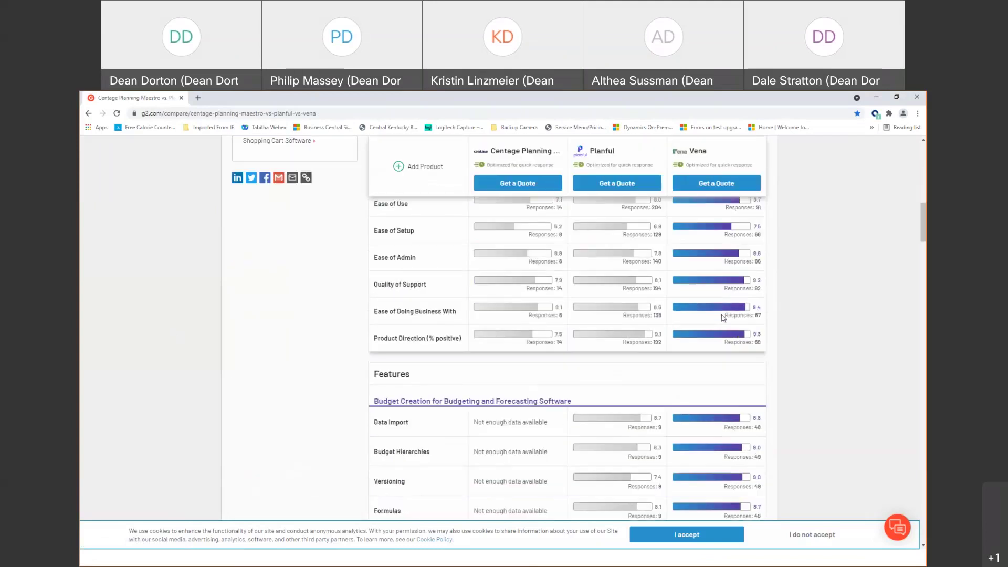
scroll(723, 318, "down", 5)
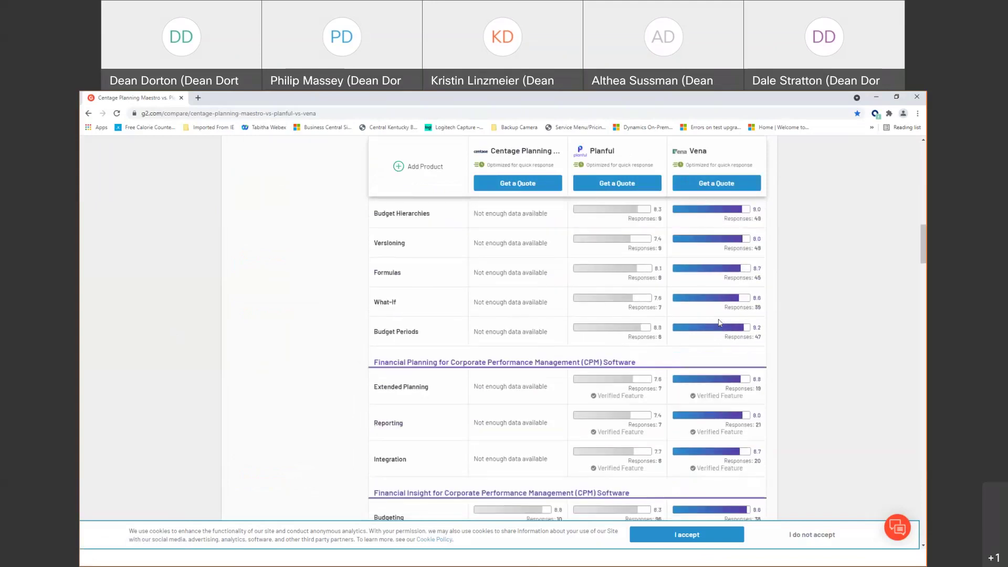
scroll(719, 322, "down", 8)
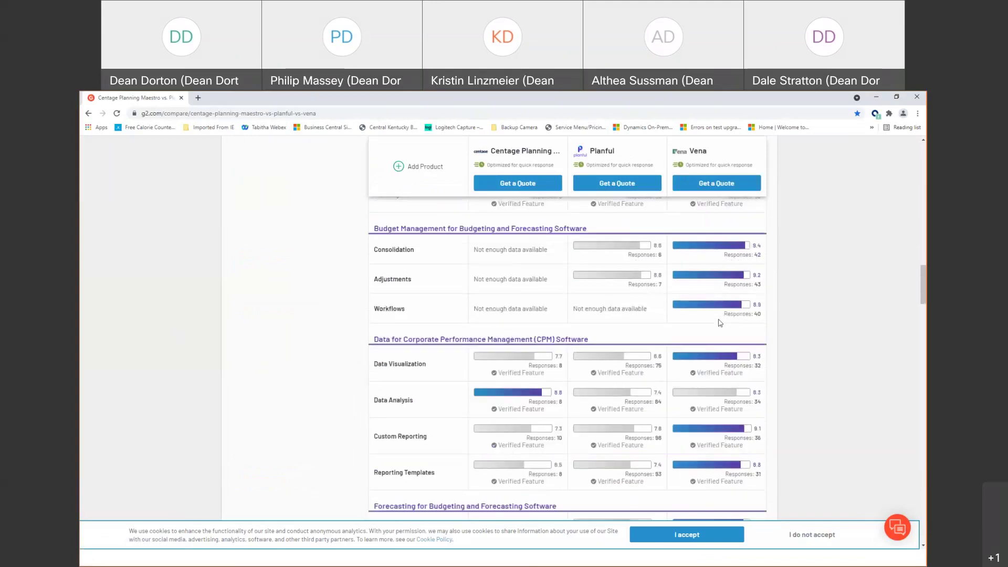
scroll(720, 322, "down", 7)
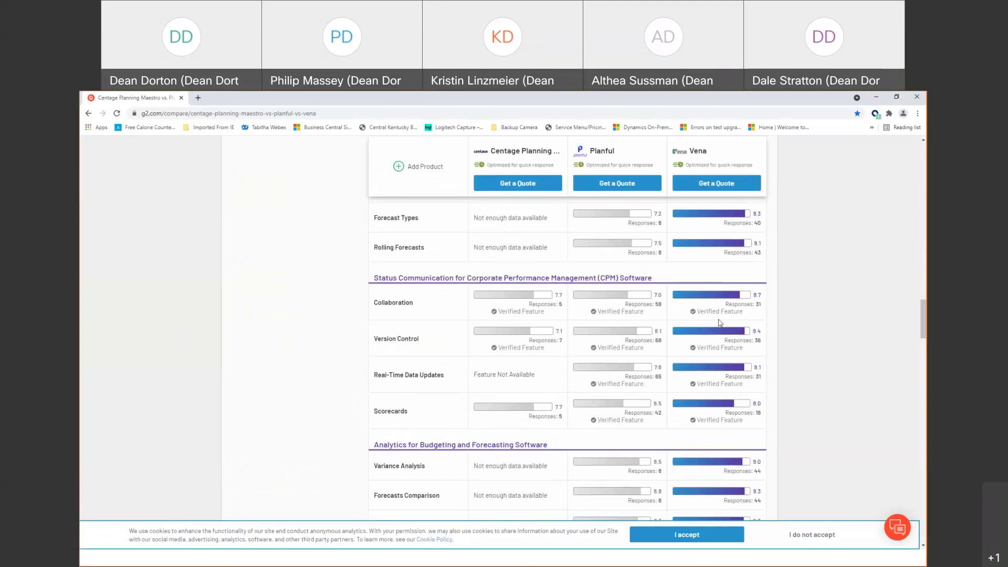
scroll(720, 322, "down", 7)
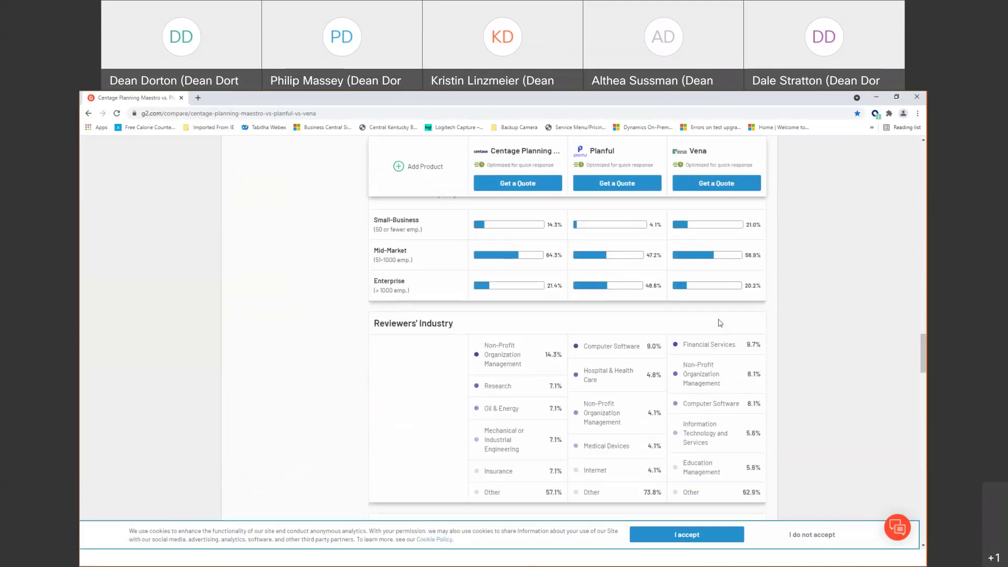
scroll(720, 322, "down", 9)
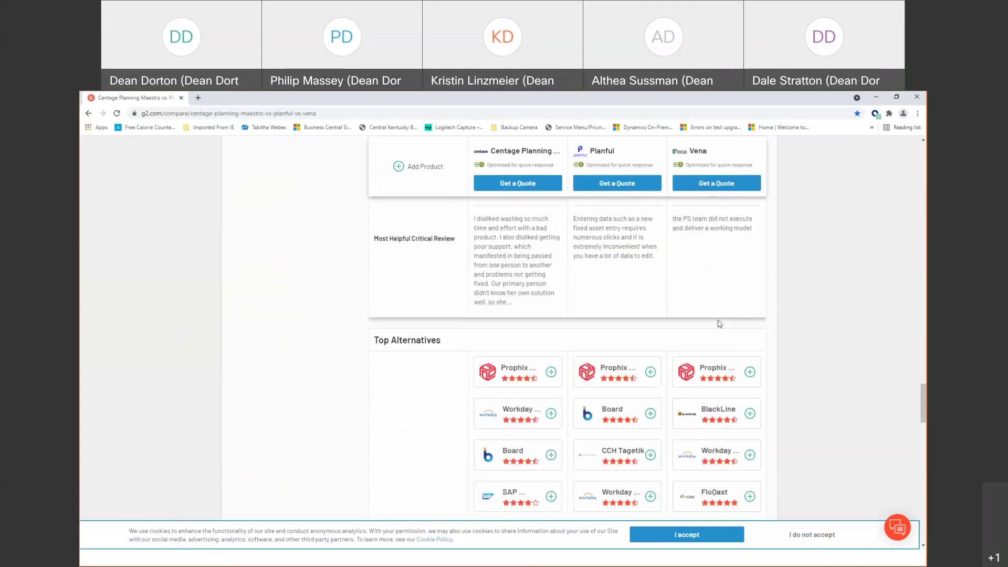
scroll(720, 322, "down", 5)
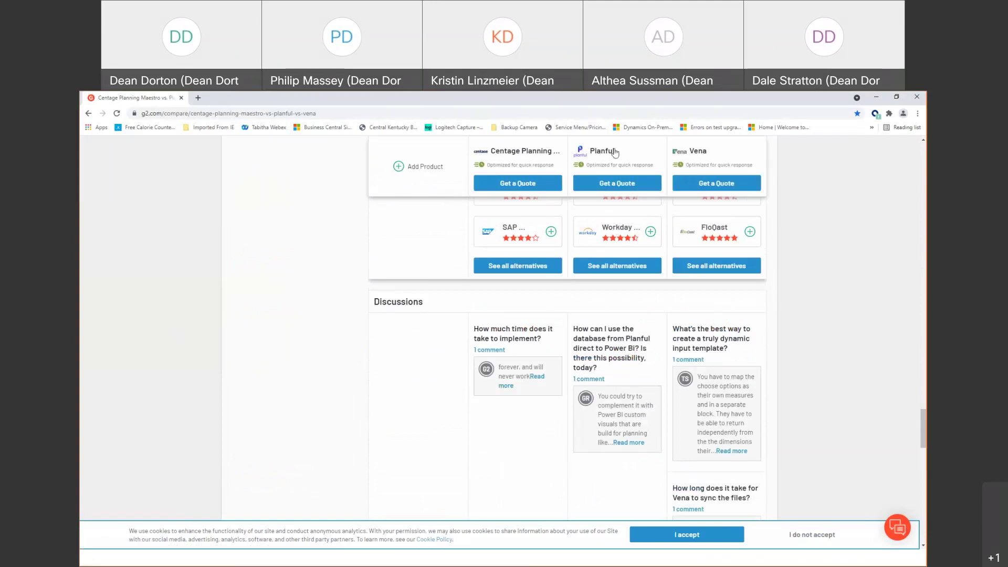
left_click(876, 97)
left_click(876, 96)
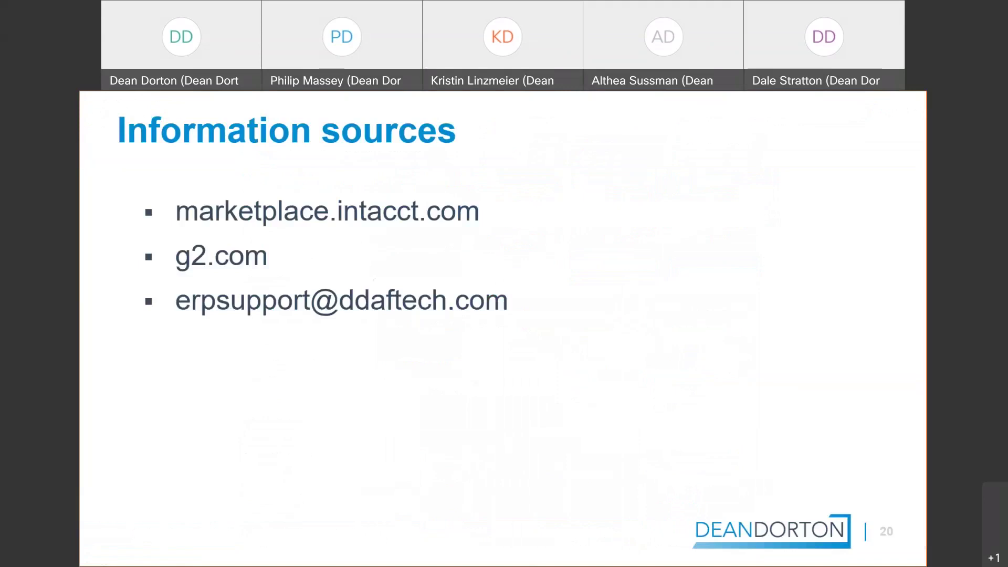
Step: Advance the slides past Demos and Agenda to slide 4, 'Application Demo'
key("Right")
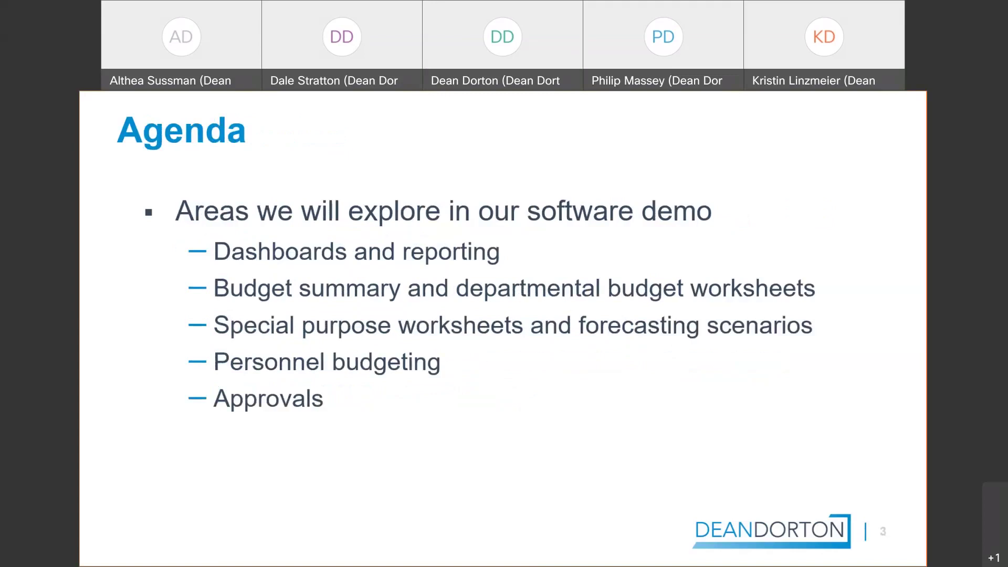
key("Right")
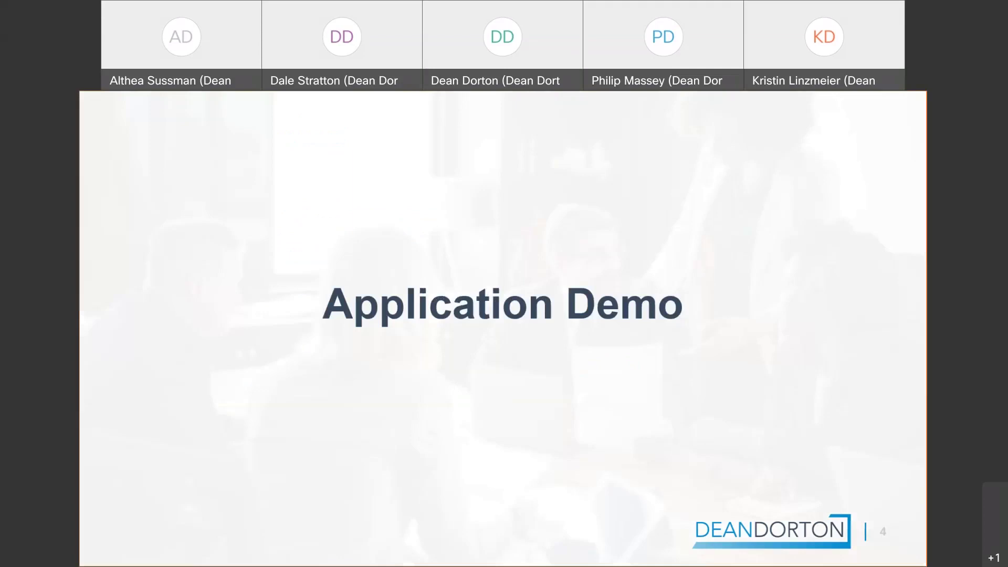
Step: Switch to the Martus Dashboard, check the report list keeping Dashboard, and open the side menu
key("alt+Tab")
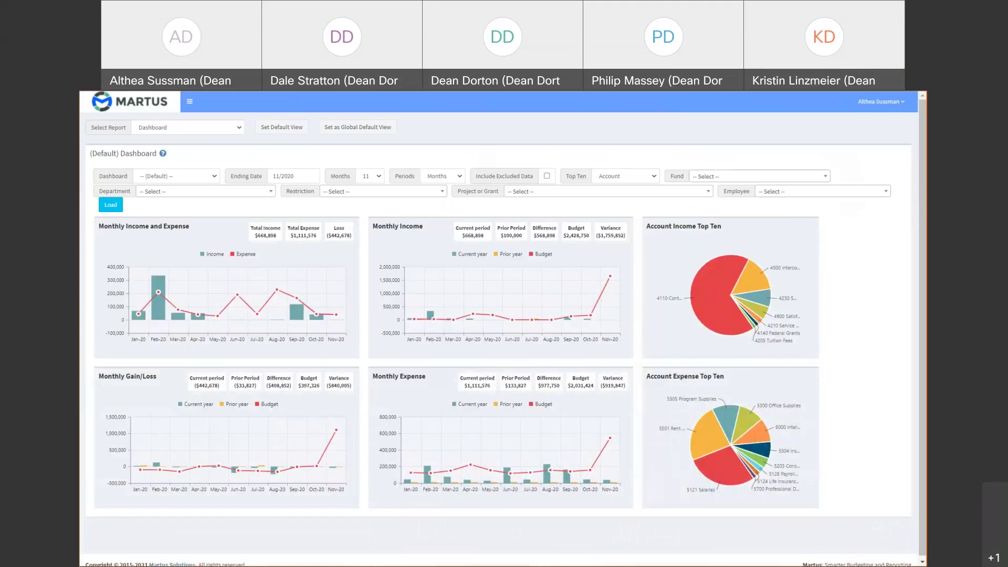
left_click(239, 128)
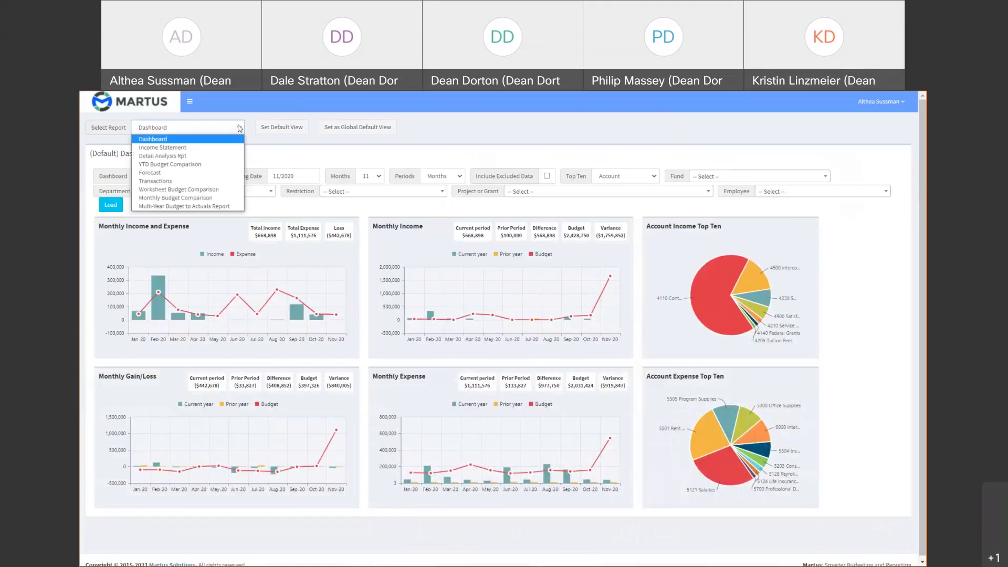
left_click(306, 155)
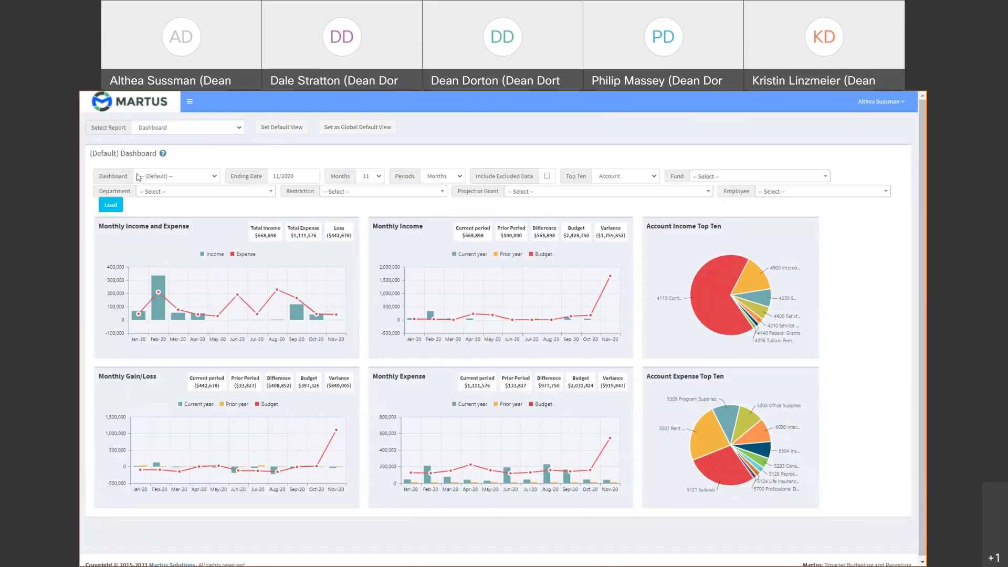
left_click(188, 104)
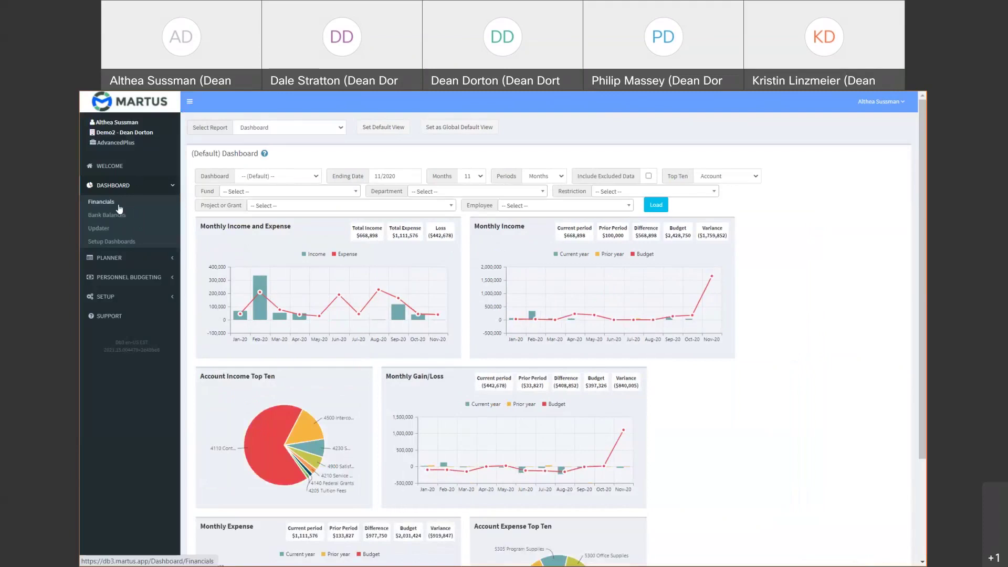
Step: Go through Dashboard Updater to the Planner Summary for the 2021 PS Awareness Budget w Personnel
left_click(108, 230)
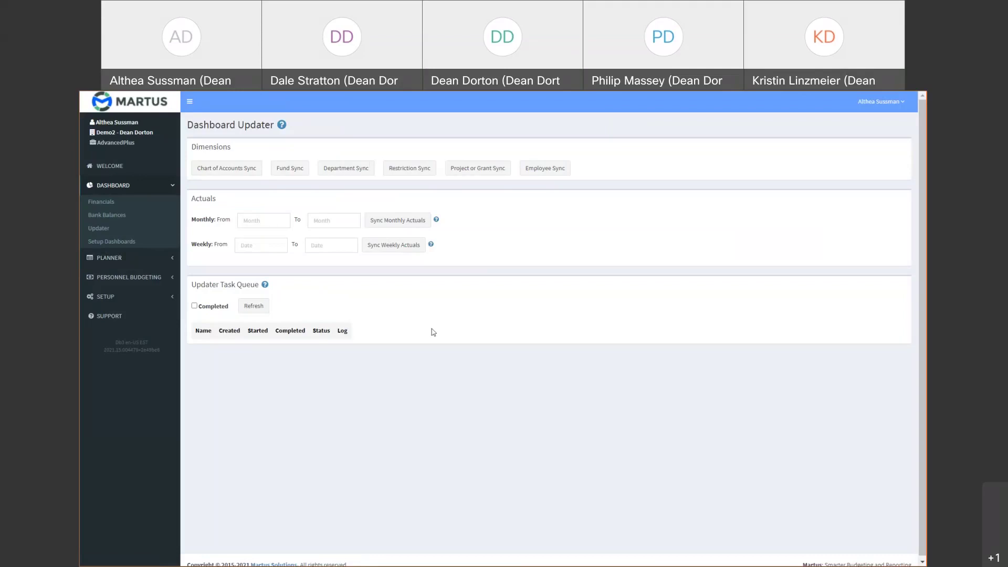
left_click(123, 260)
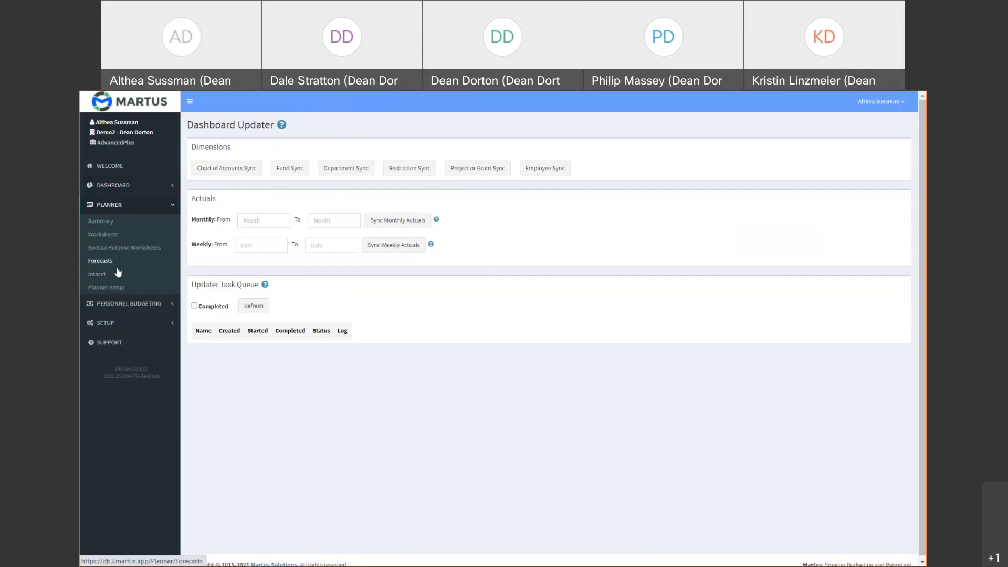
left_click(110, 222)
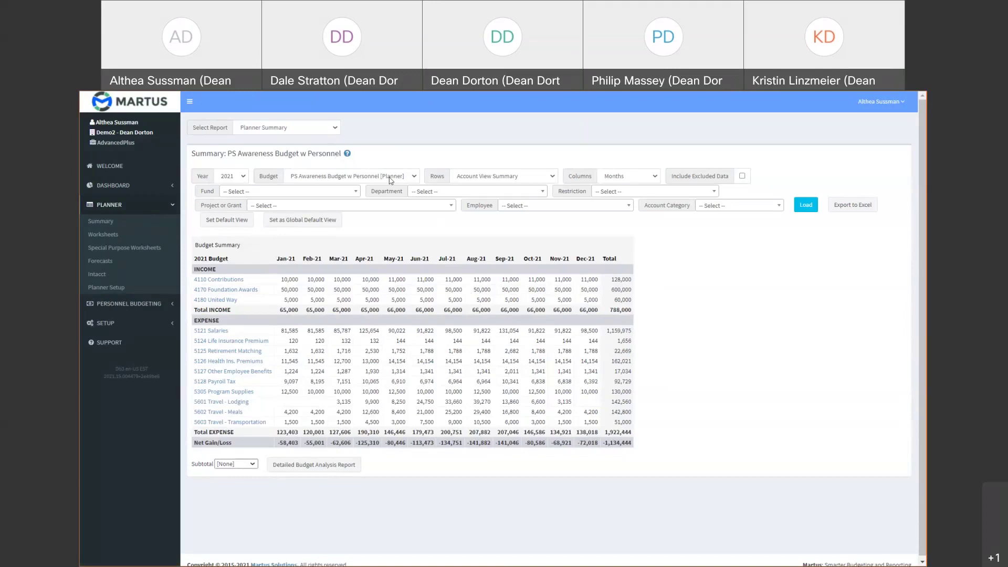
Step: Review report, row and column options, keeping Planner Summary by month, then drill into 5121 Salaries
left_click(323, 130)
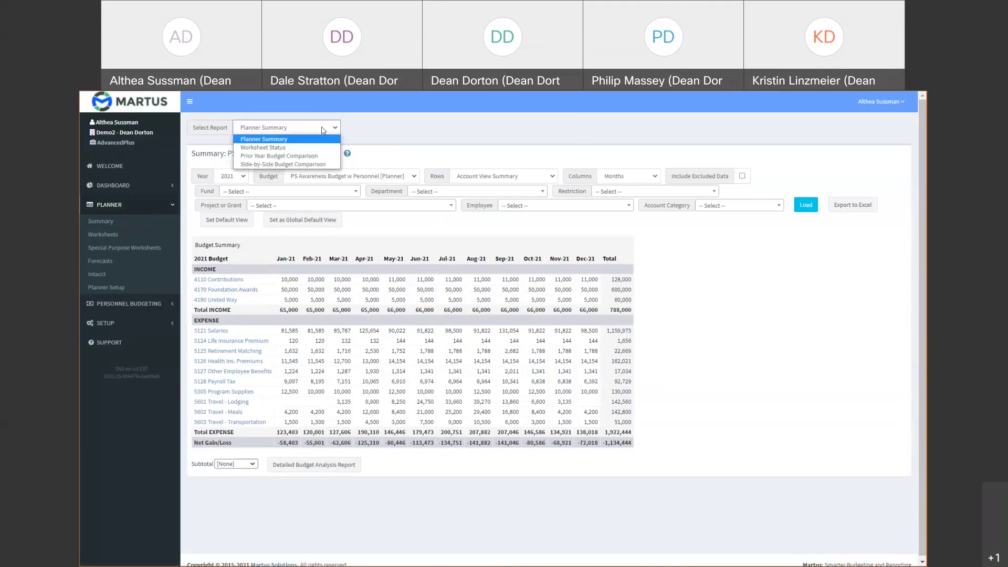
left_click(485, 126)
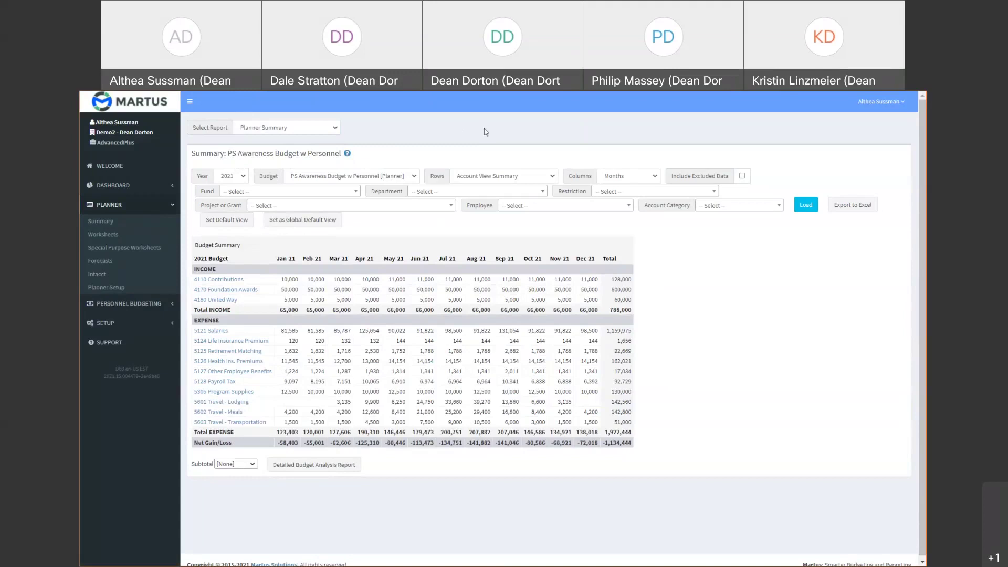
left_click(544, 180)
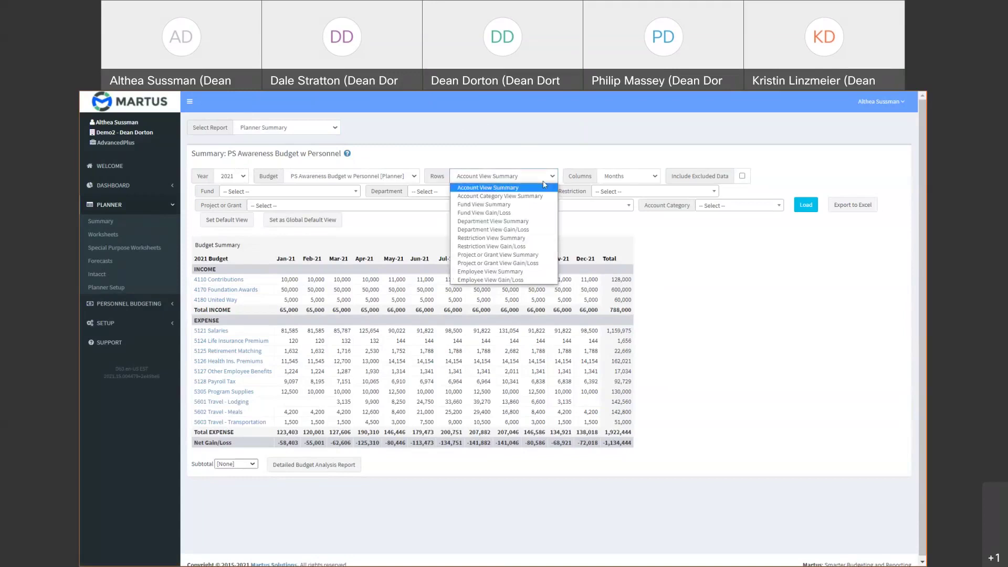
left_click(651, 178)
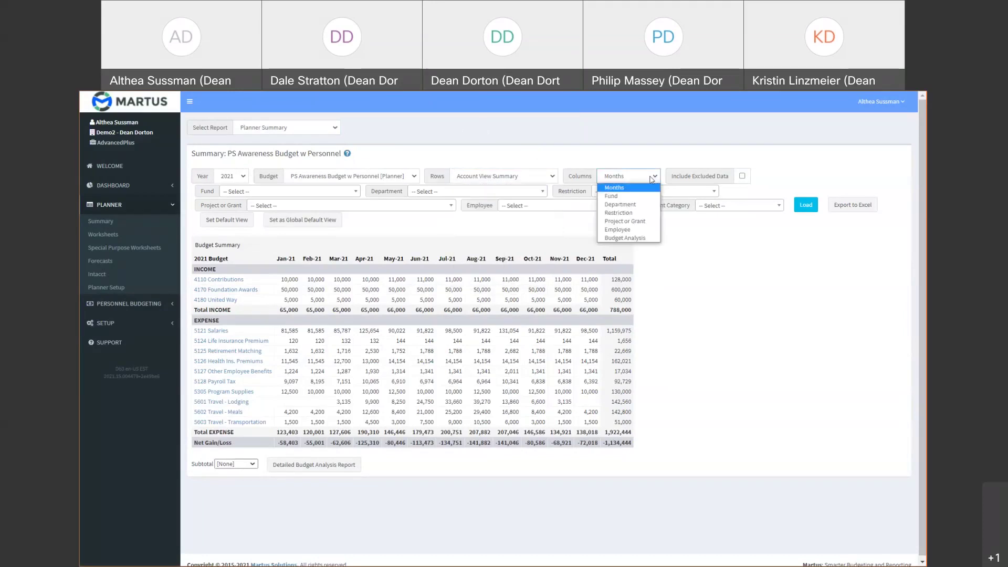
left_click(680, 244)
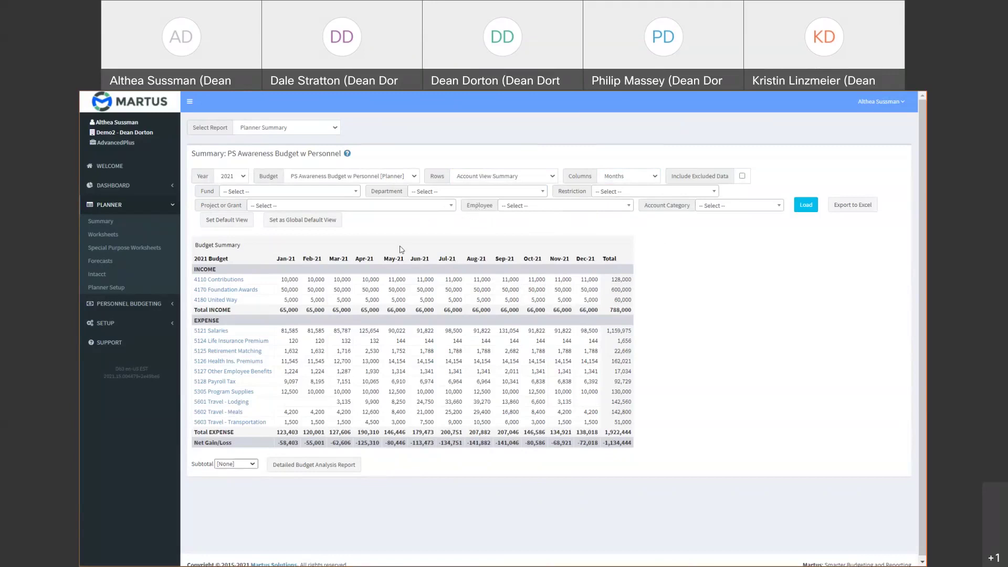
left_click(217, 331)
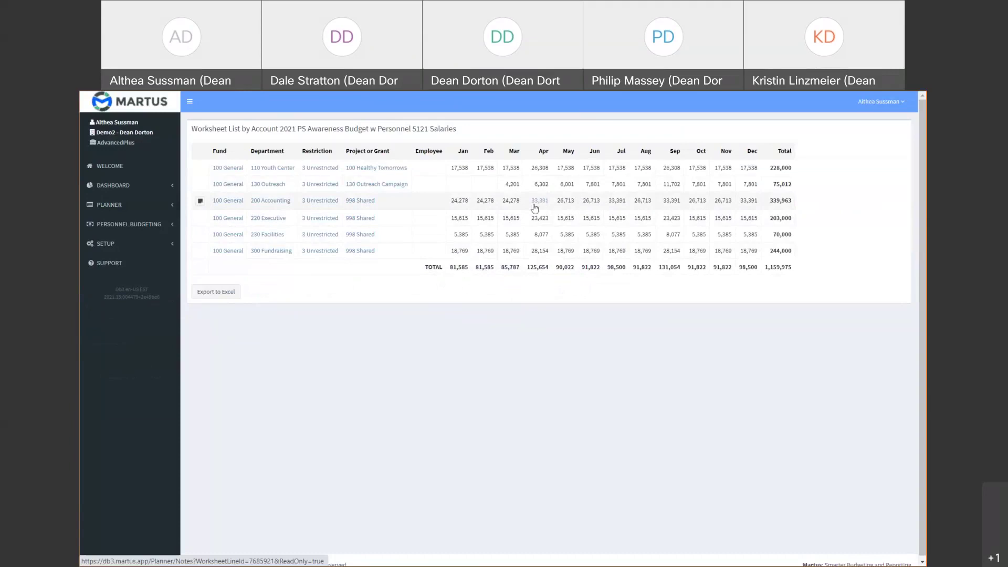
Step: Expand the PLANNER sidebar section to reveal its worksheet and forecast options
mouse_move(539, 203)
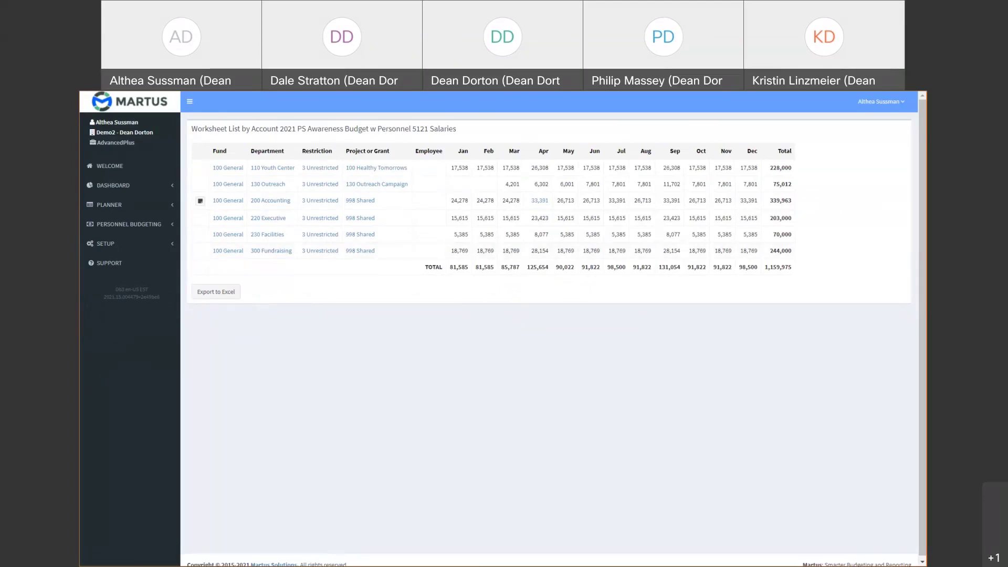
left_click(109, 206)
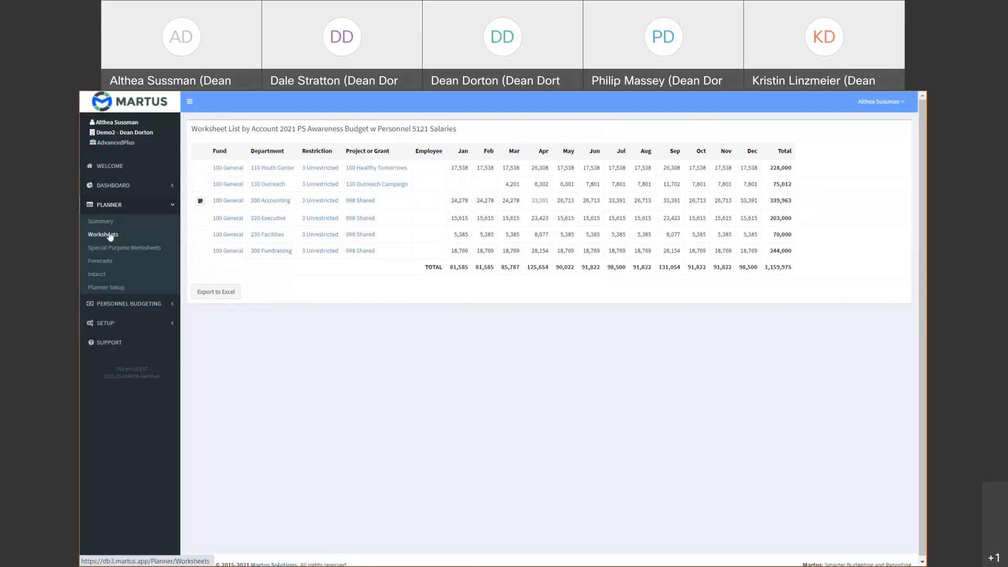
Step: Open the 200 Accounting worksheet from Planner Worksheets and hide the navigation sidebar
left_click(110, 235)
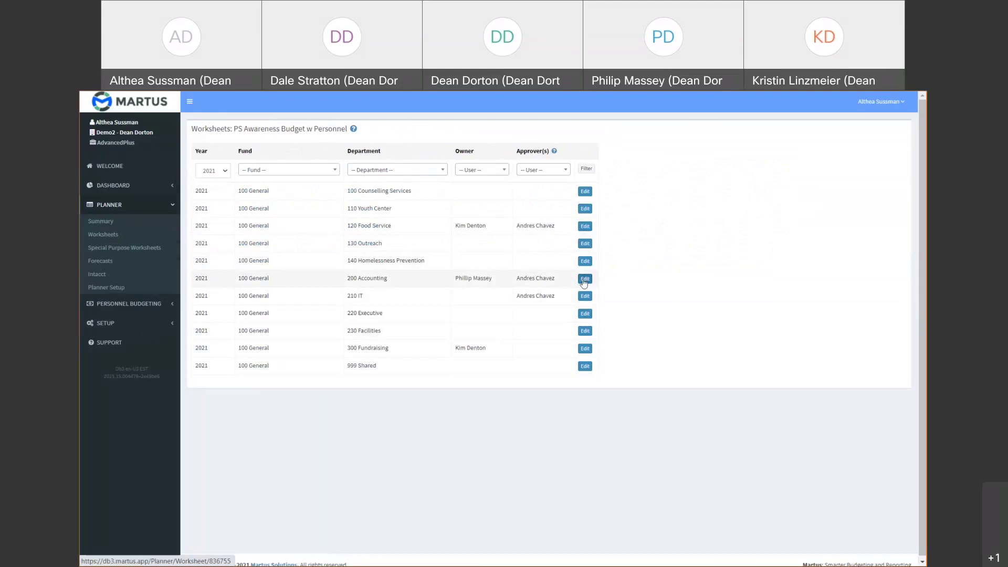
left_click(584, 281)
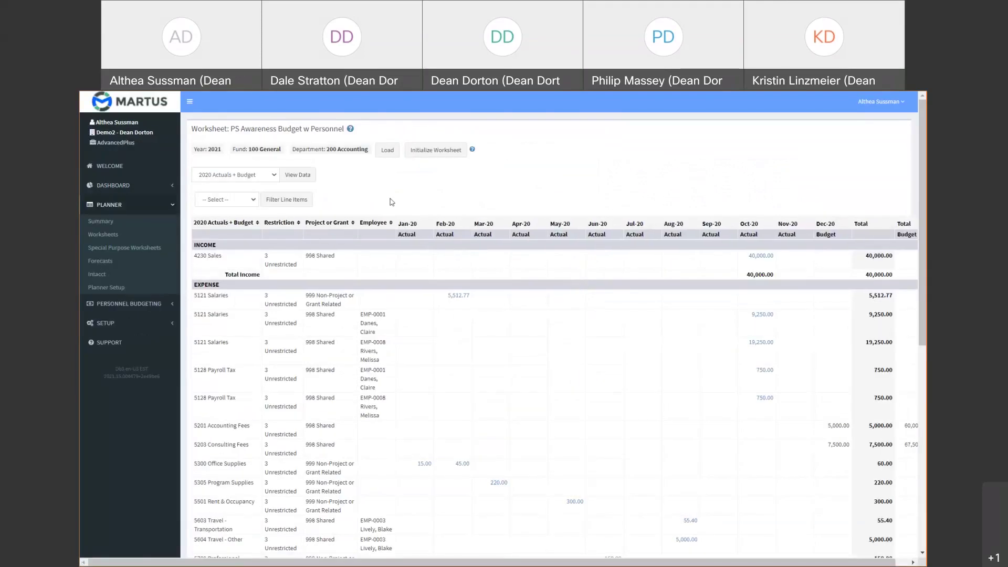
left_click(189, 102)
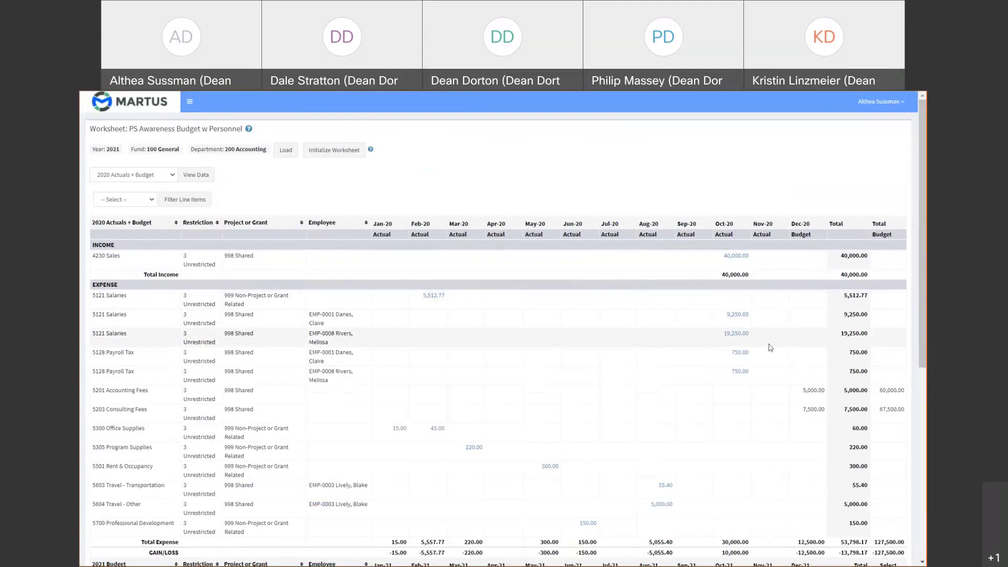
Step: Check the historical data view and line-item filter choices, leaving both unchanged
left_click(166, 177)
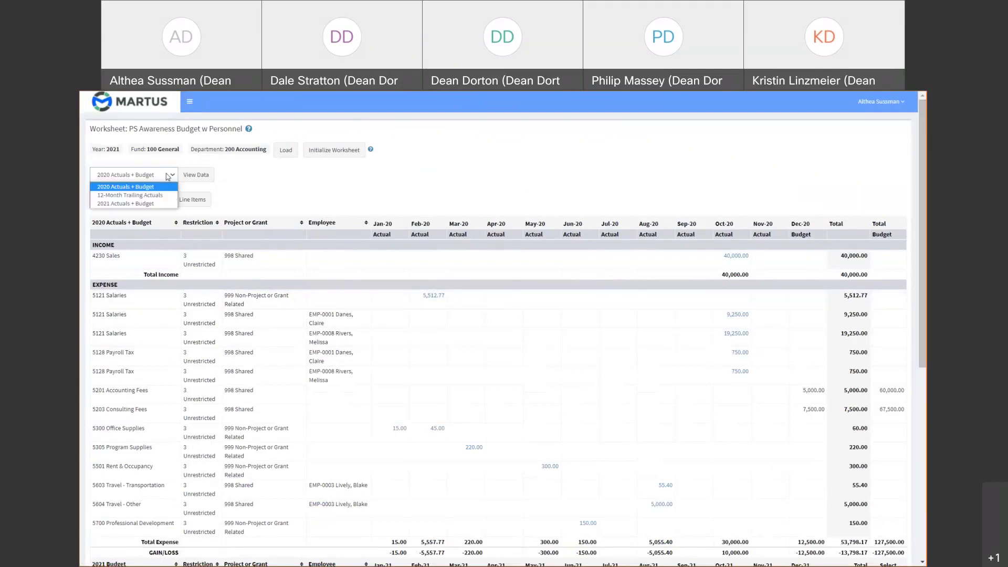
left_click(210, 181)
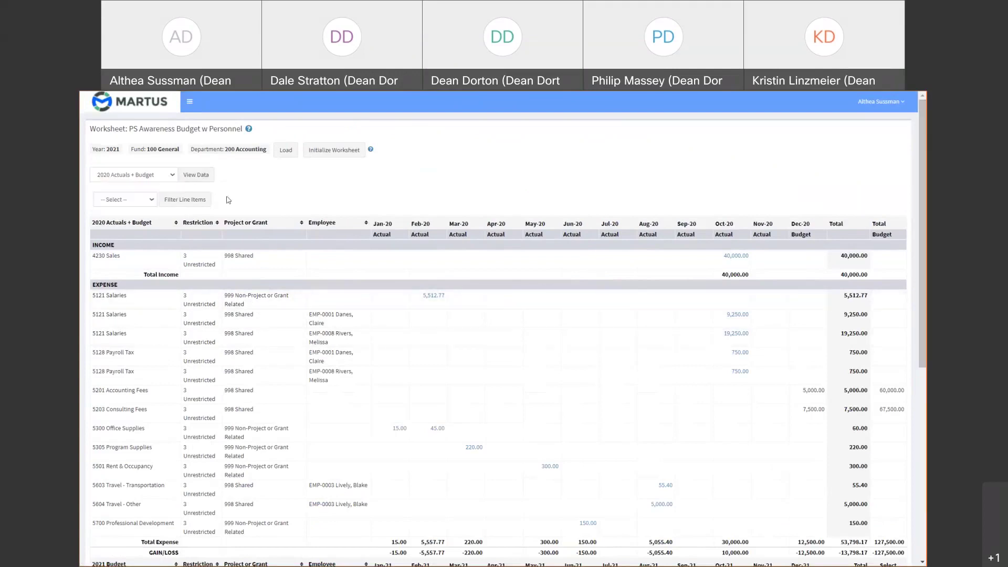
left_click(151, 200)
left_click(285, 208)
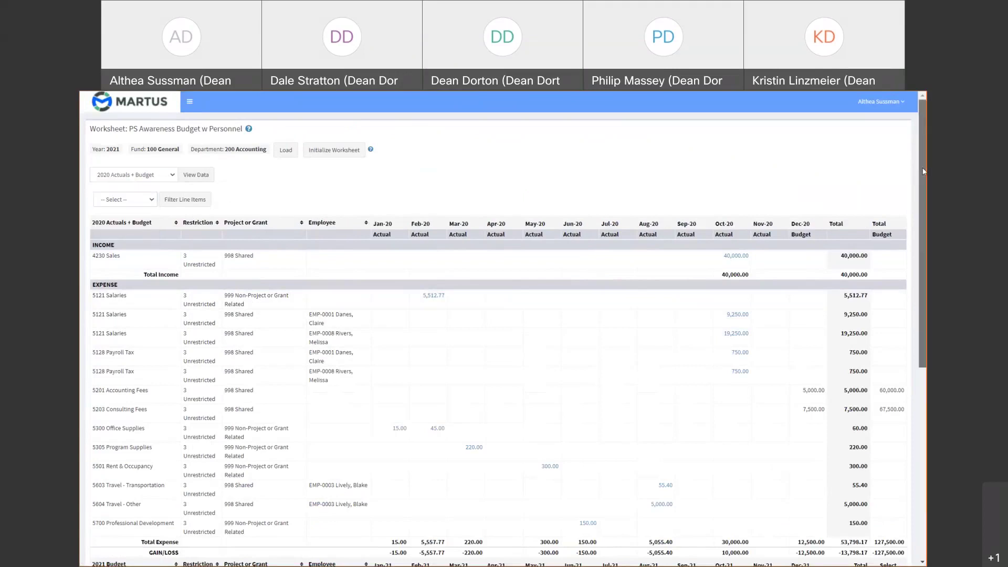
Step: Scroll down to the 2021 Budget section and select the Feb-21 cell for 5121 Salaries
left_click_drag(923, 172, 926, 332)
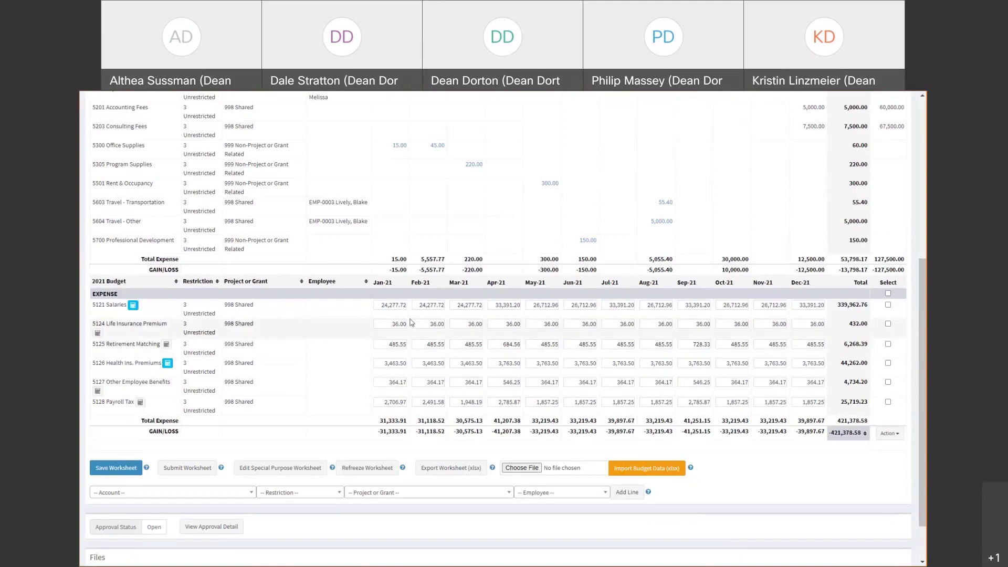
left_click(439, 307)
mouse_move(501, 306)
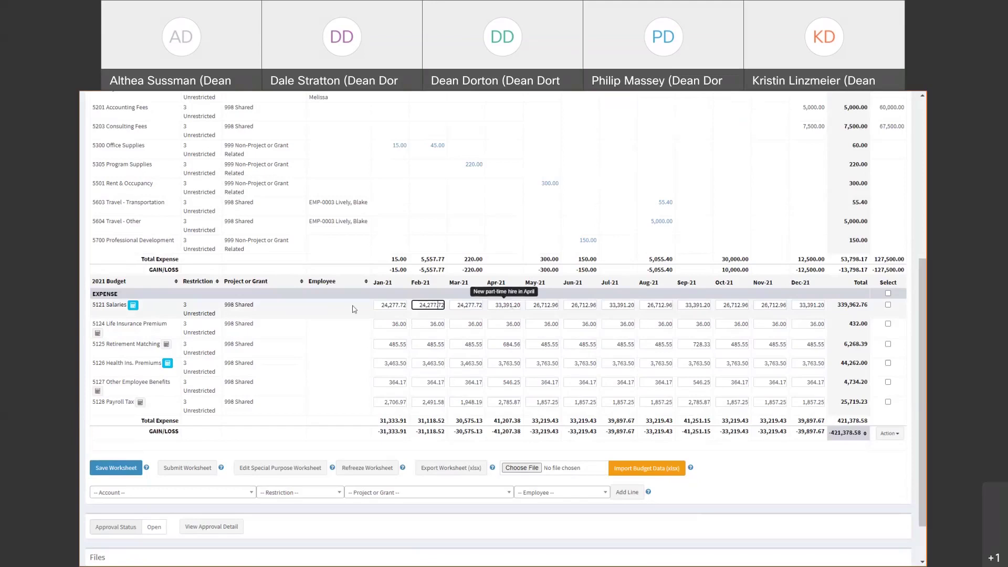
left_click(134, 305)
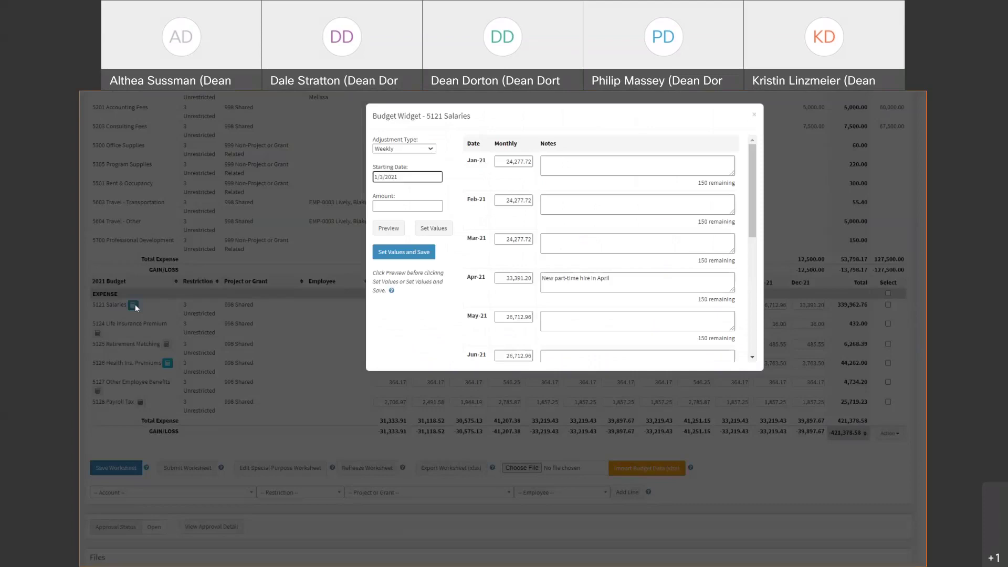
left_click(620, 280)
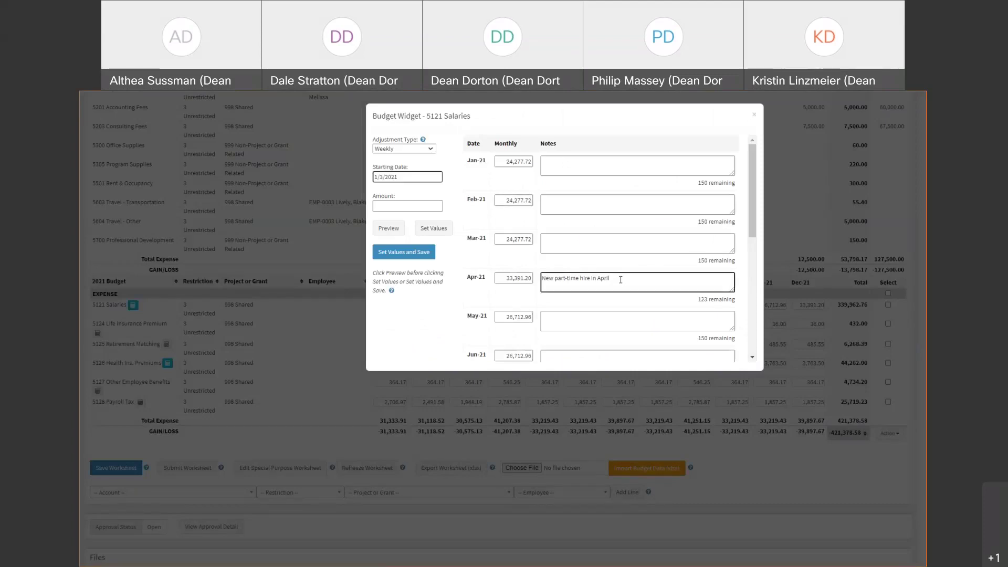
left_click(429, 150)
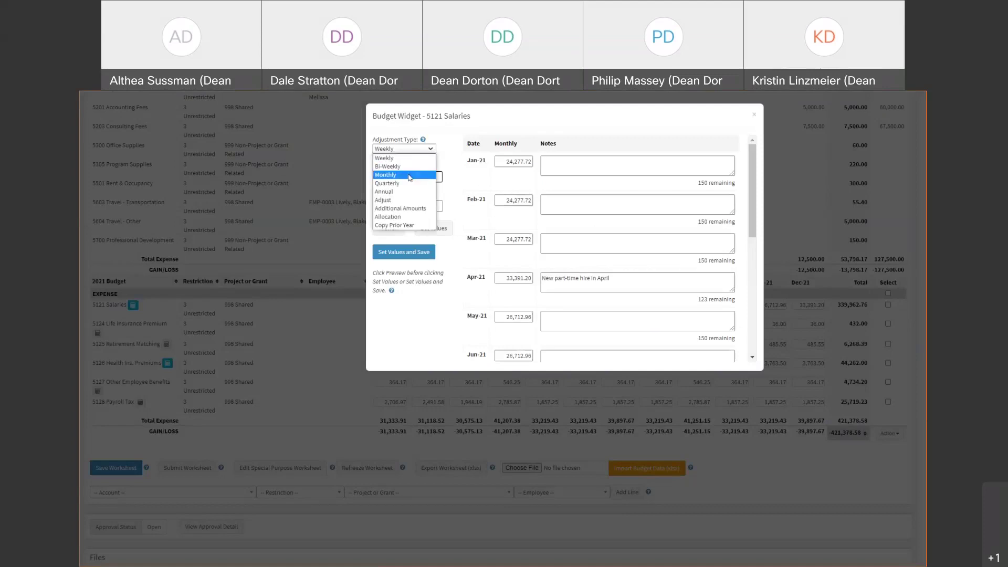
left_click(415, 158)
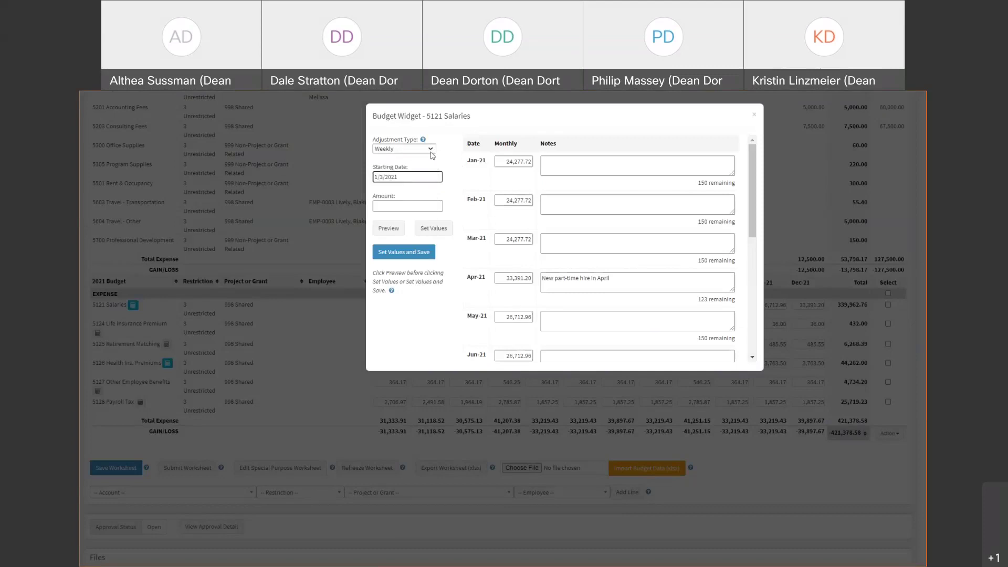
left_click(431, 152)
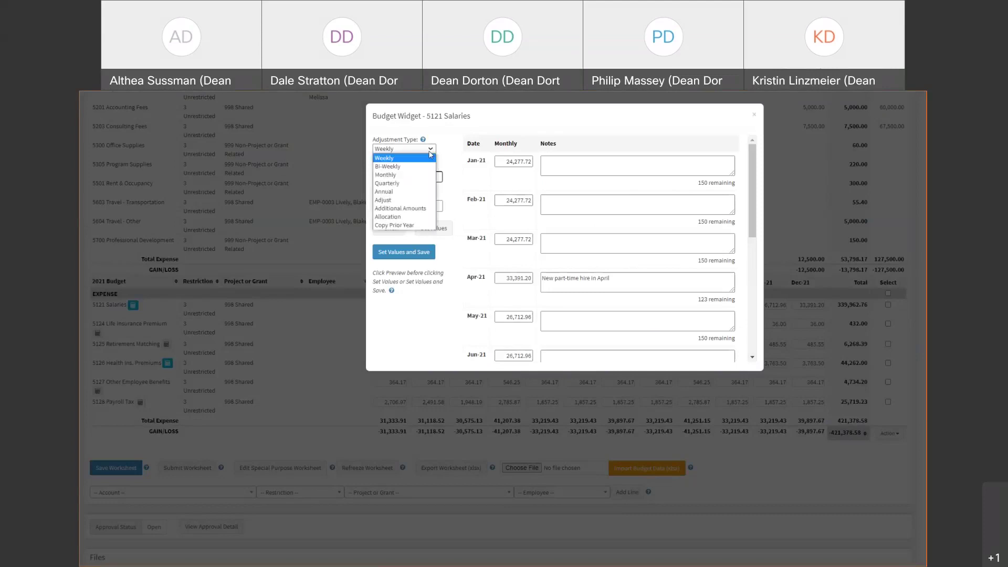
left_click(417, 217)
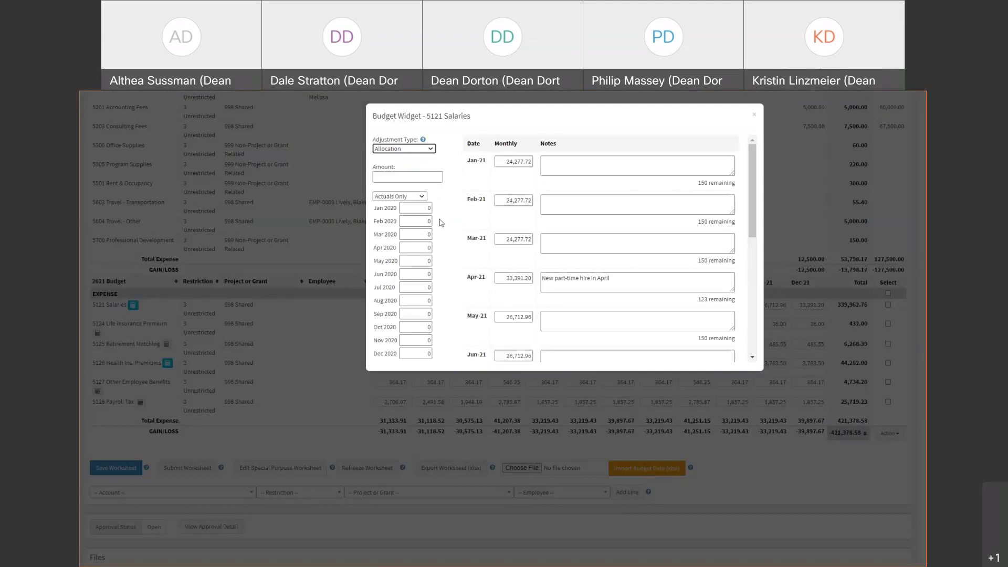
left_click(431, 150)
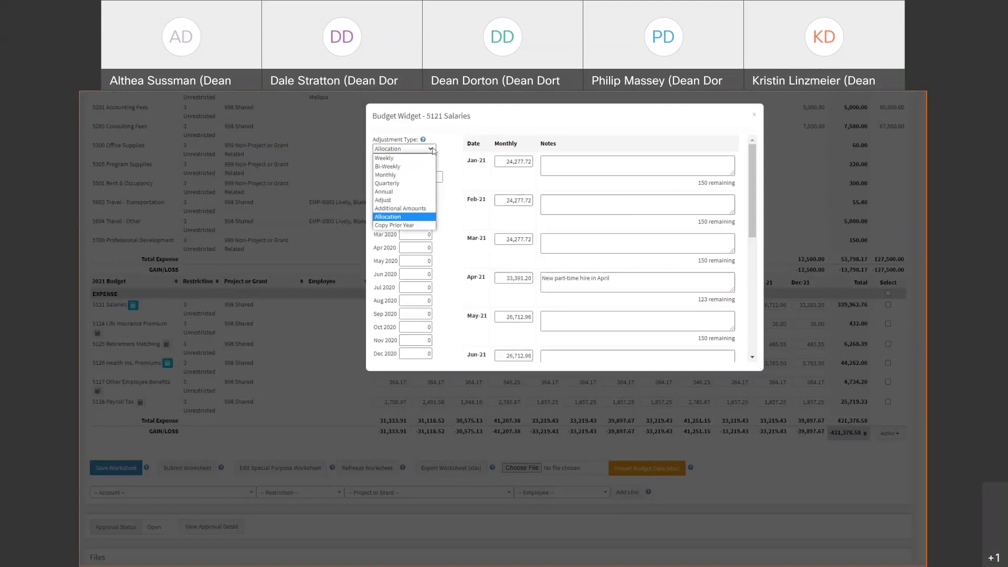
left_click(492, 280)
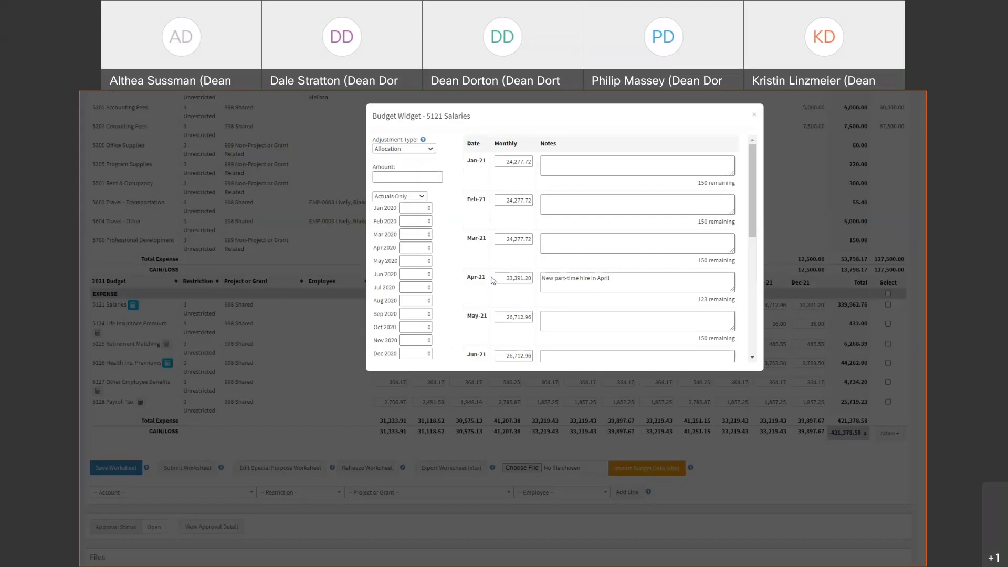
left_click(578, 321)
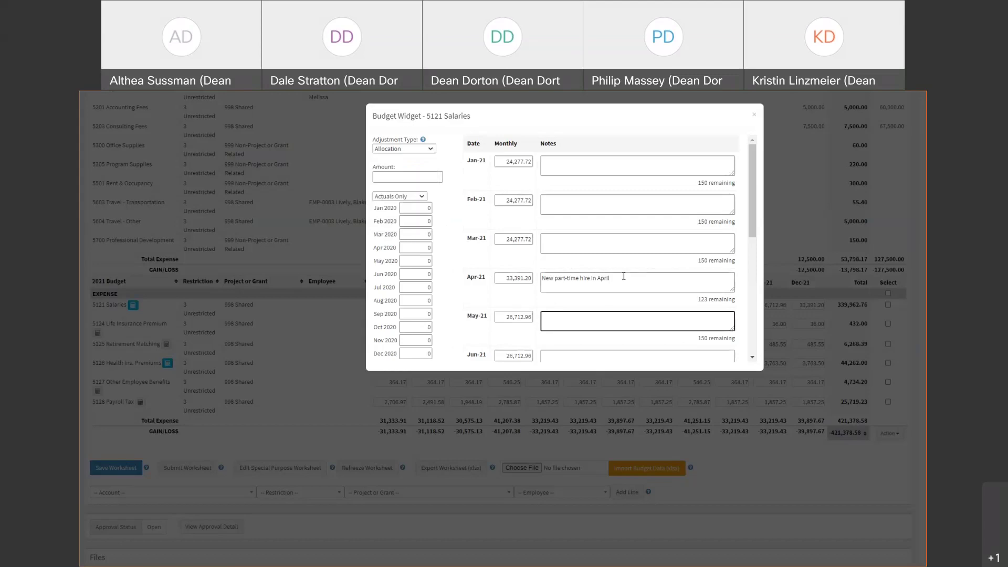
left_click(754, 115)
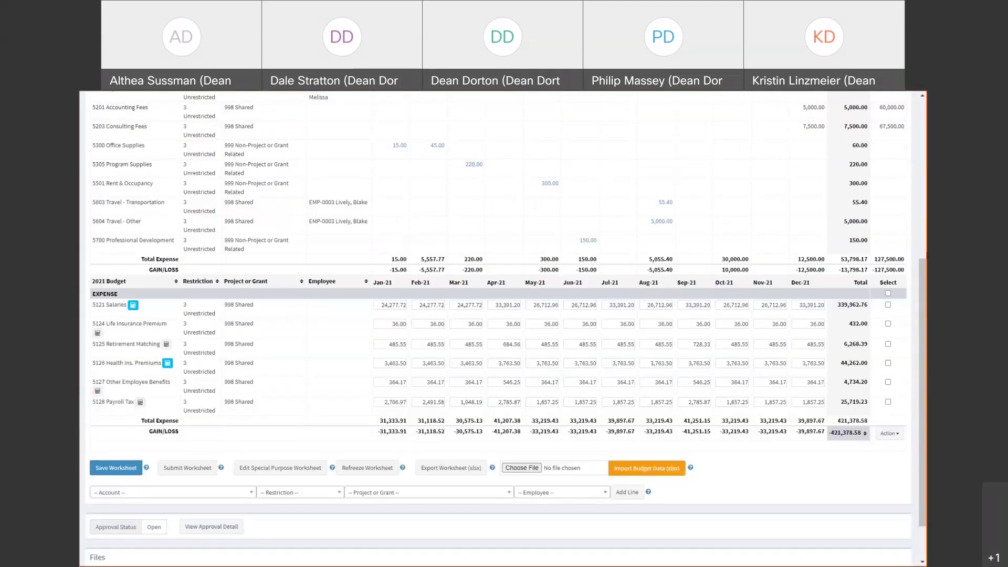
Step: Select only the 5121 Salaries and 5124 Life Insurance Premium lines and open the Action dropdown
left_click(887, 293)
left_click(888, 293)
left_click(888, 304)
left_click(888, 323)
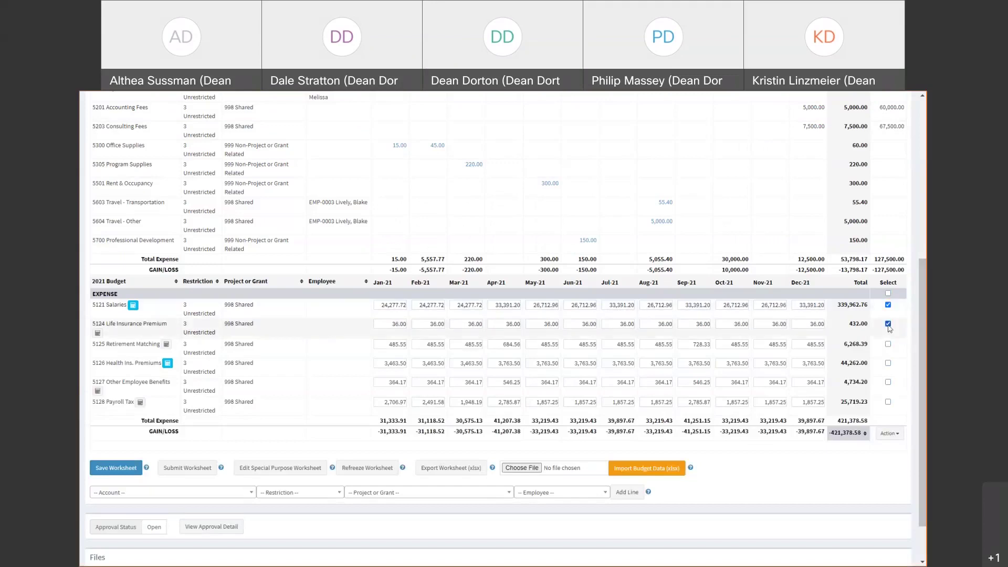
left_click(889, 433)
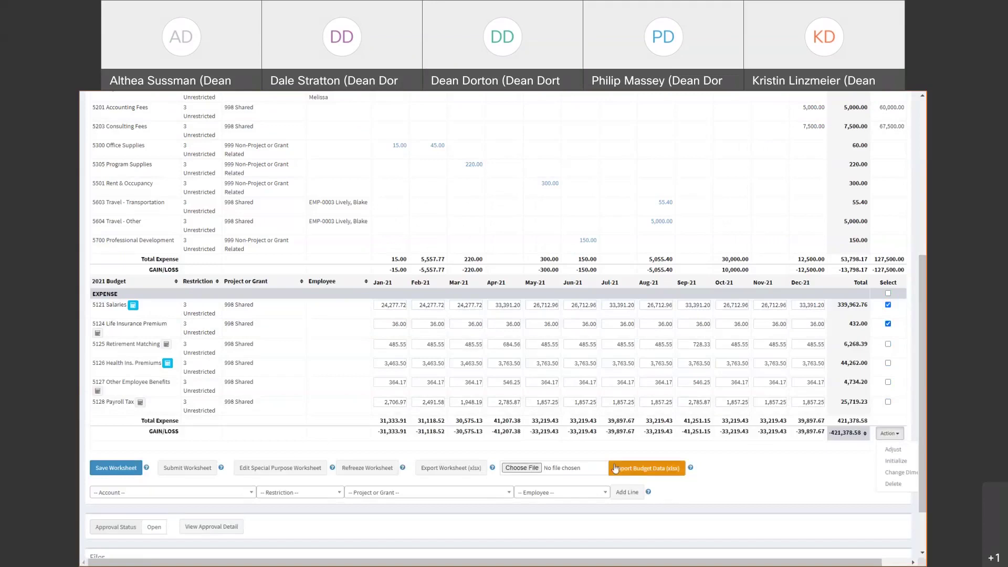
scroll(250, 473, "down", 2)
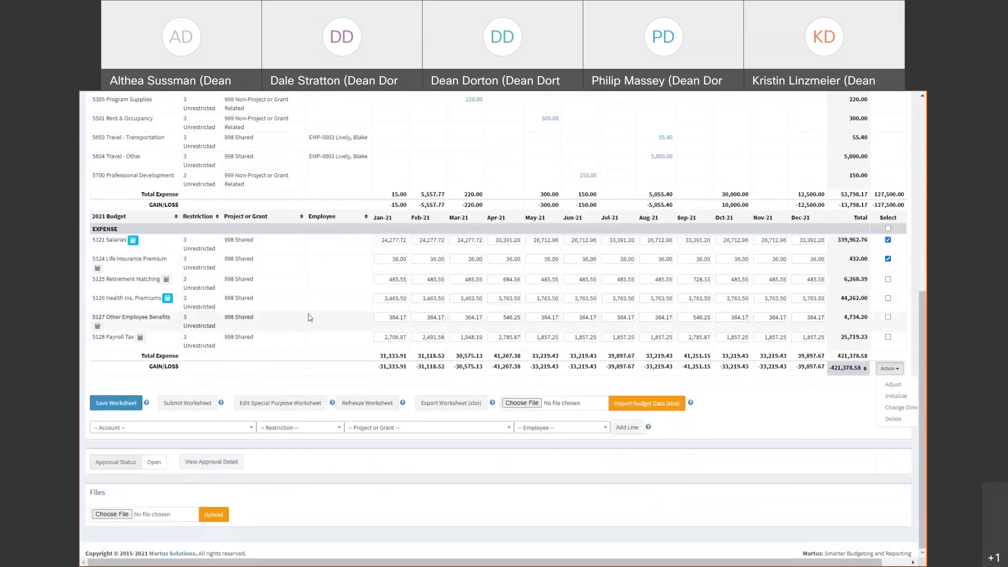
scroll(308, 317, "up", 7)
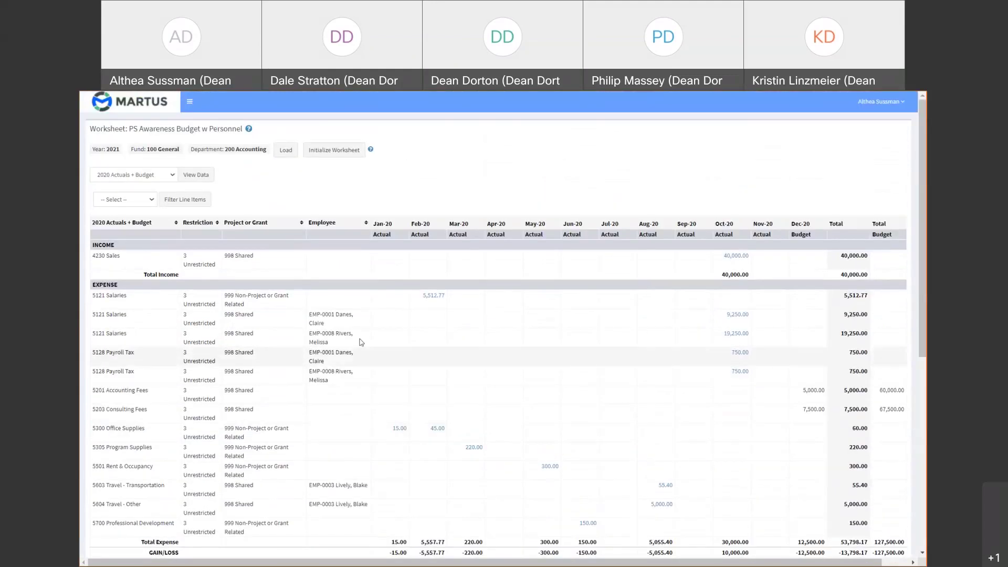
left_click(192, 107)
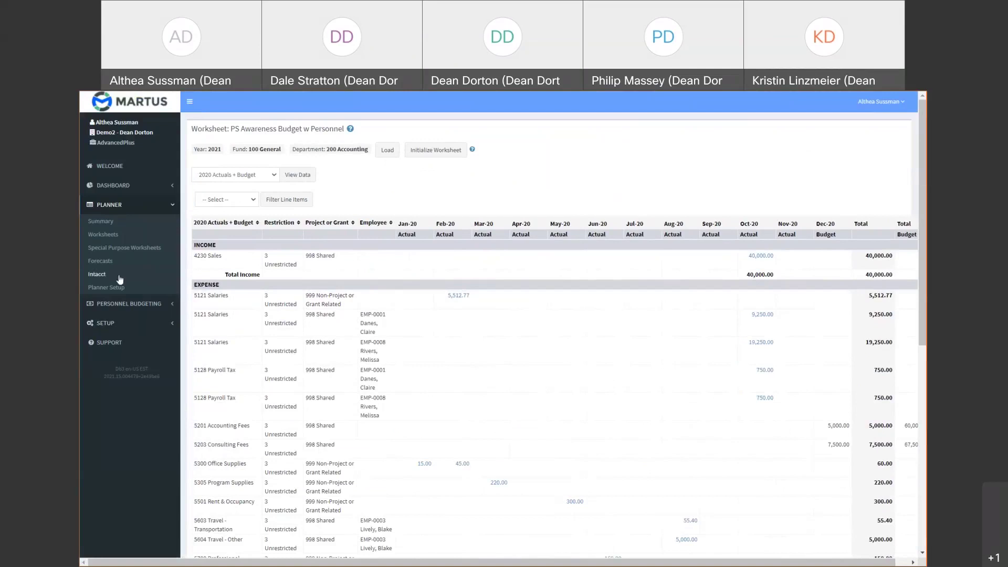
left_click(127, 249)
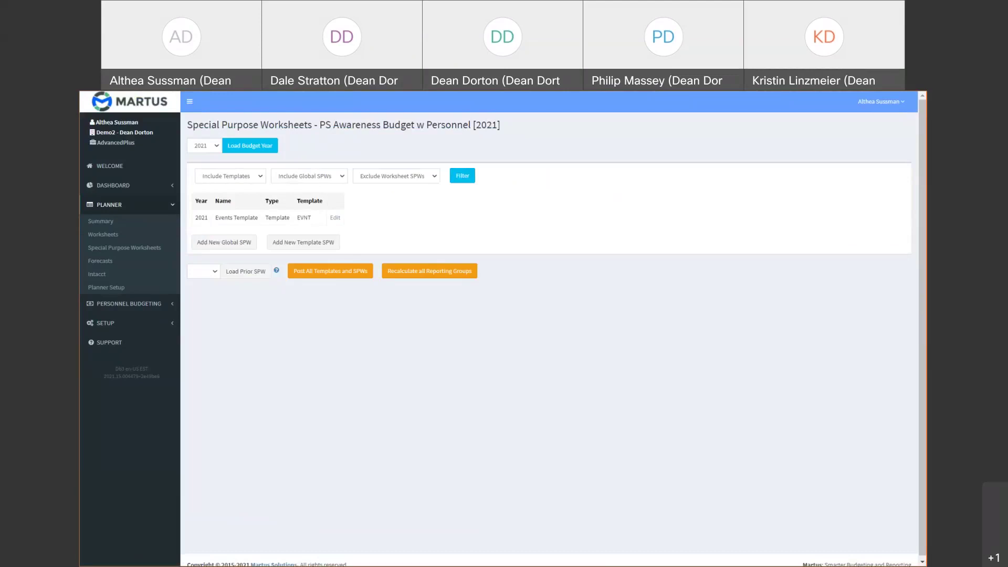
Step: Open the Events Template worksheet and scroll to its summary showing 115,000 sponsorship and 32,000 registration revenue
left_click(335, 217)
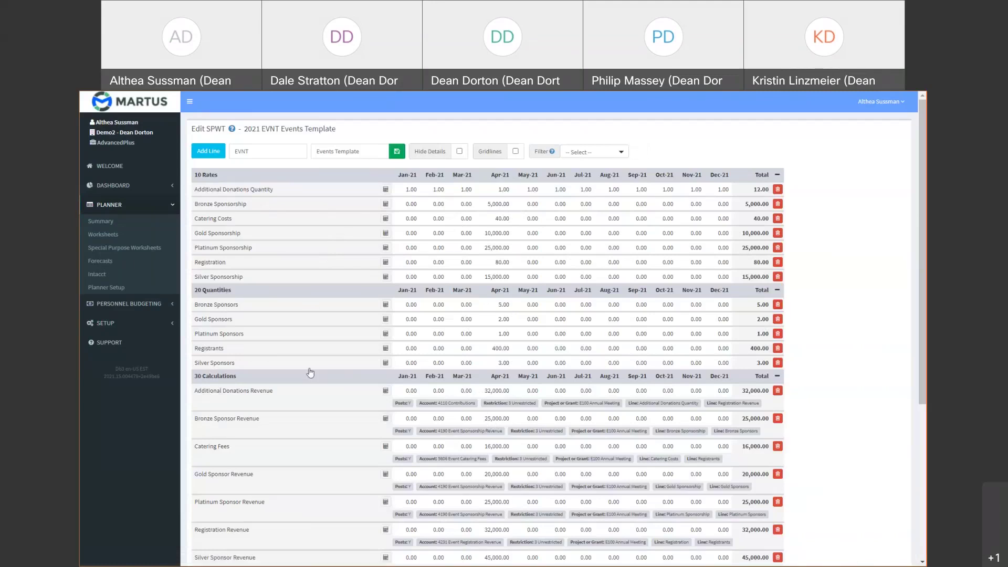
scroll(310, 373, "down", 3)
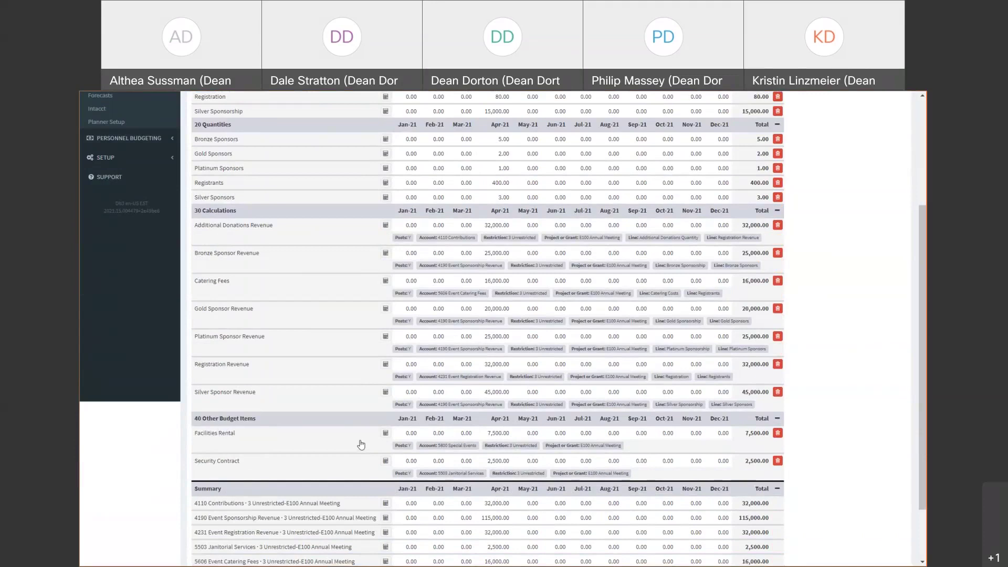
scroll(361, 439, "down", 2)
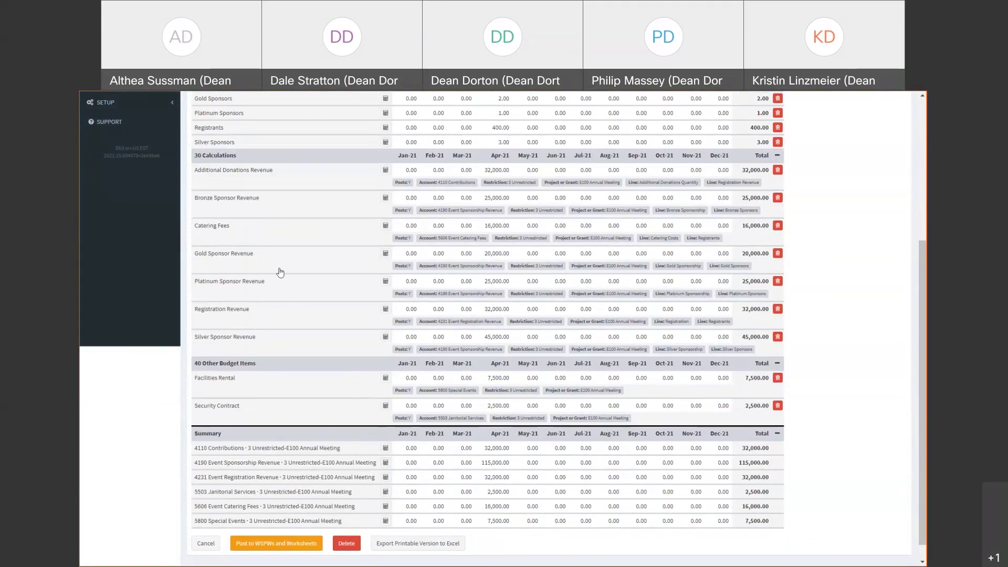
left_click(227, 195)
left_click(374, 150)
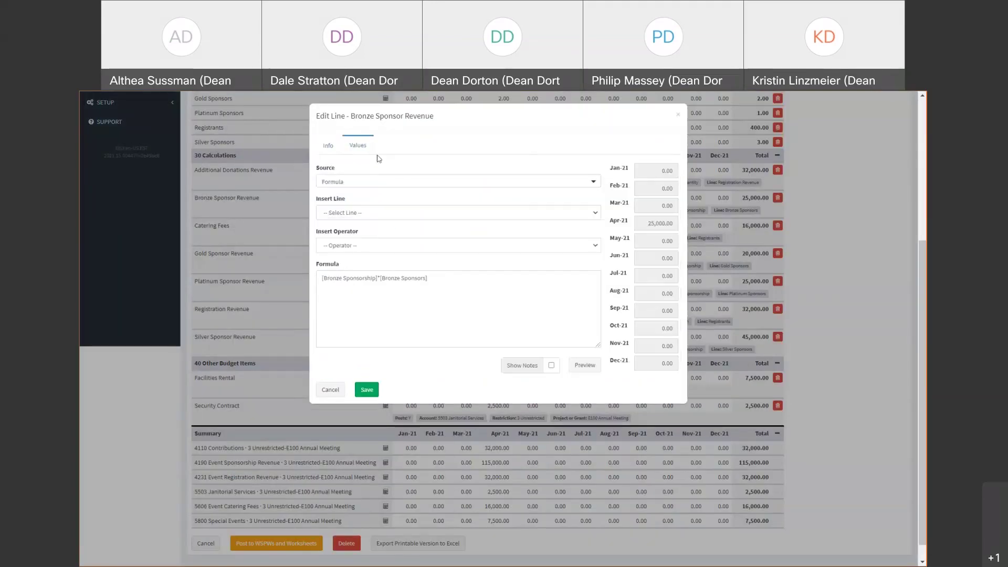
left_click(597, 249)
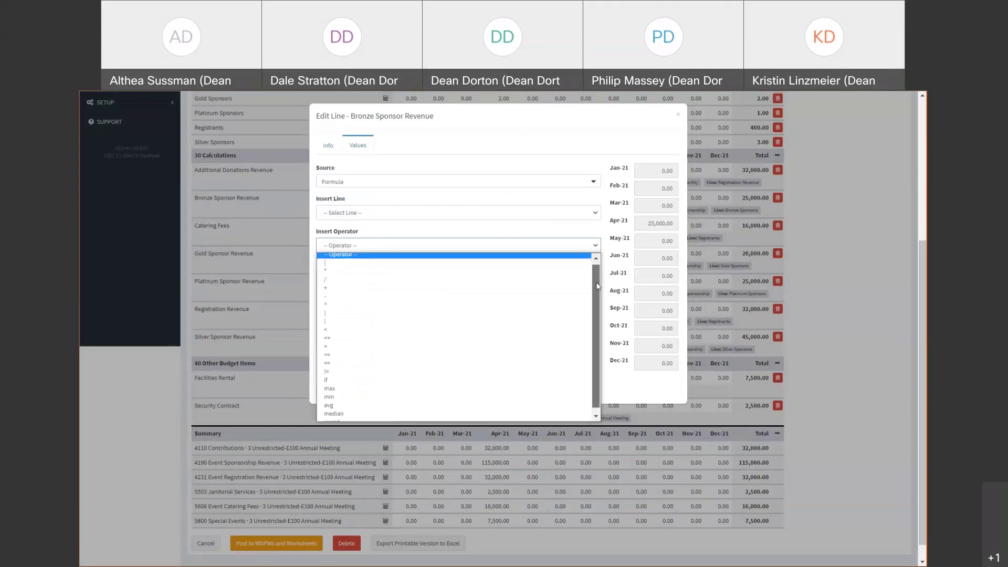
scroll(496, 344, "down", 1)
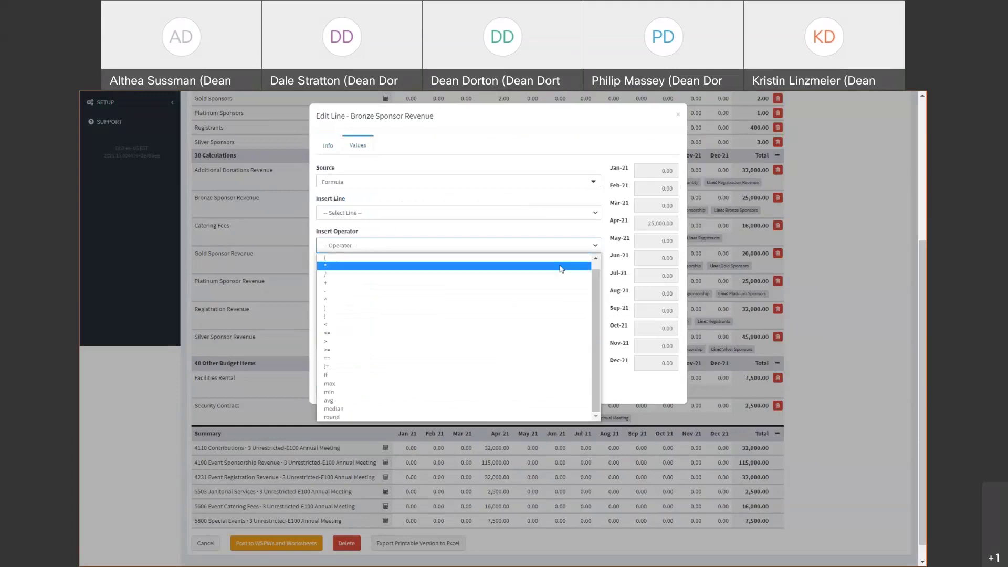
left_click(679, 117)
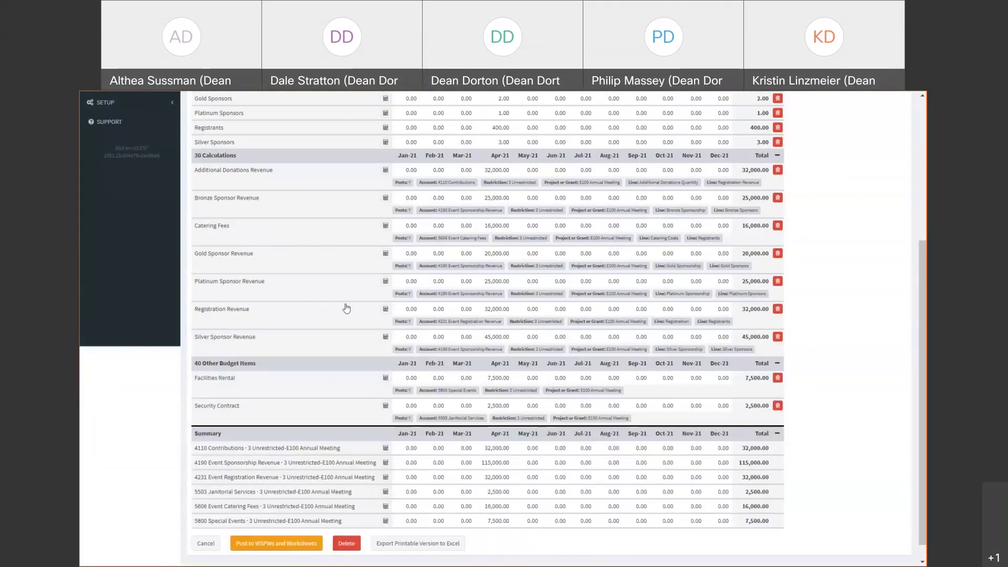
Step: Return to the top of the page and open the 2021 Forecasts list
scroll(346, 308, "up", 4)
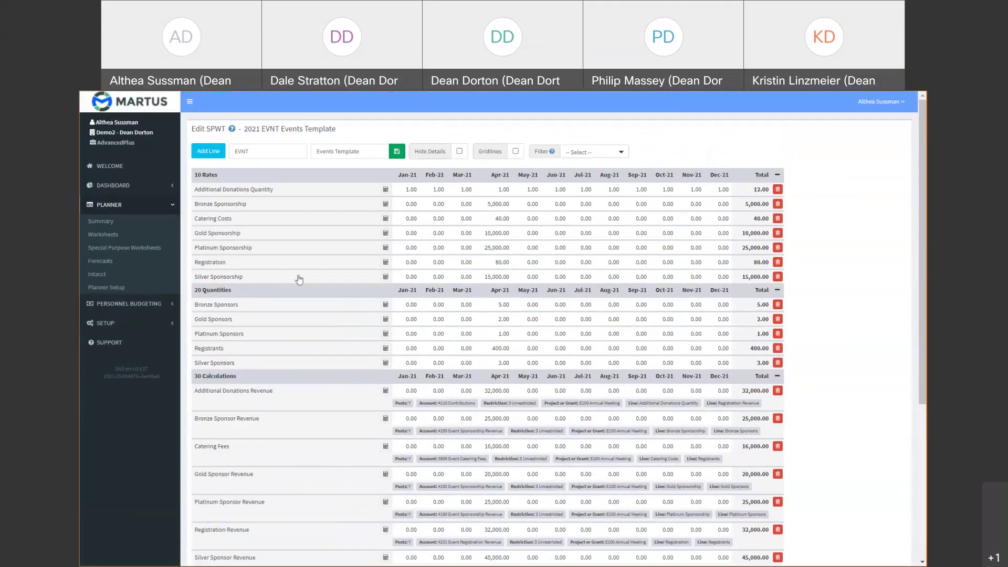
left_click(101, 261)
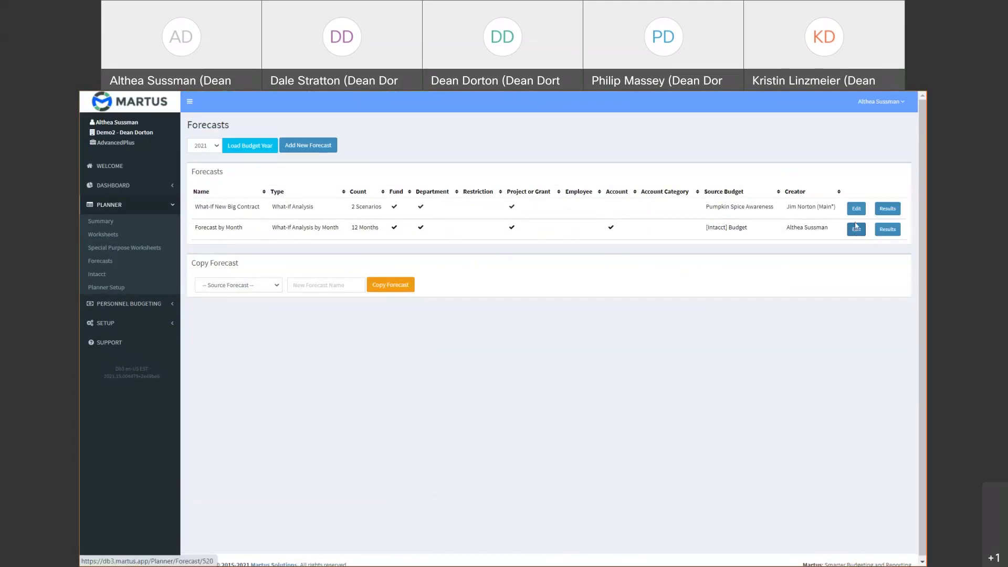
Step: Inspect the -5,100 Scenario 2 expense adjustment in What-If New Big Contract, then go to Planner Setup
left_click(853, 210)
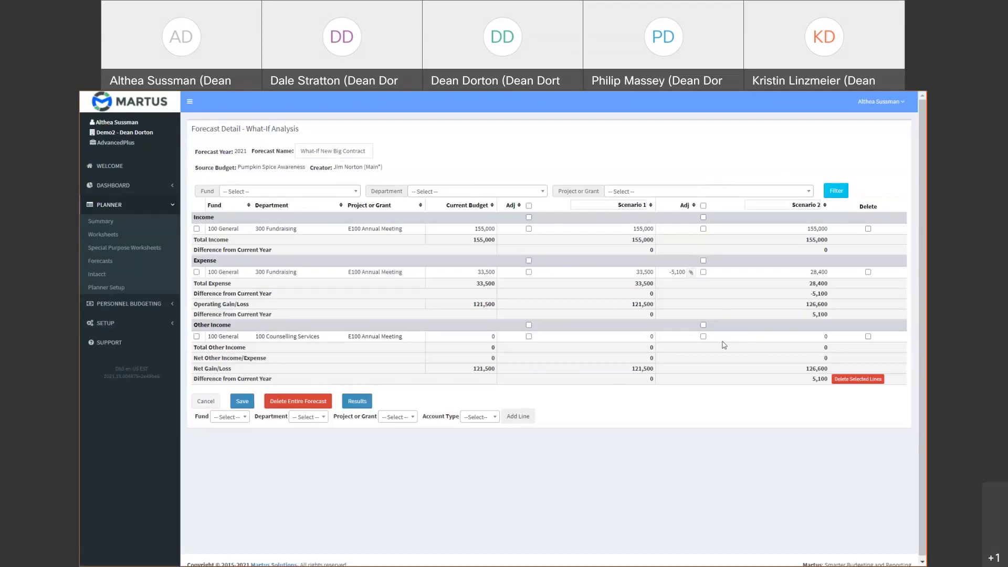
left_click(702, 272)
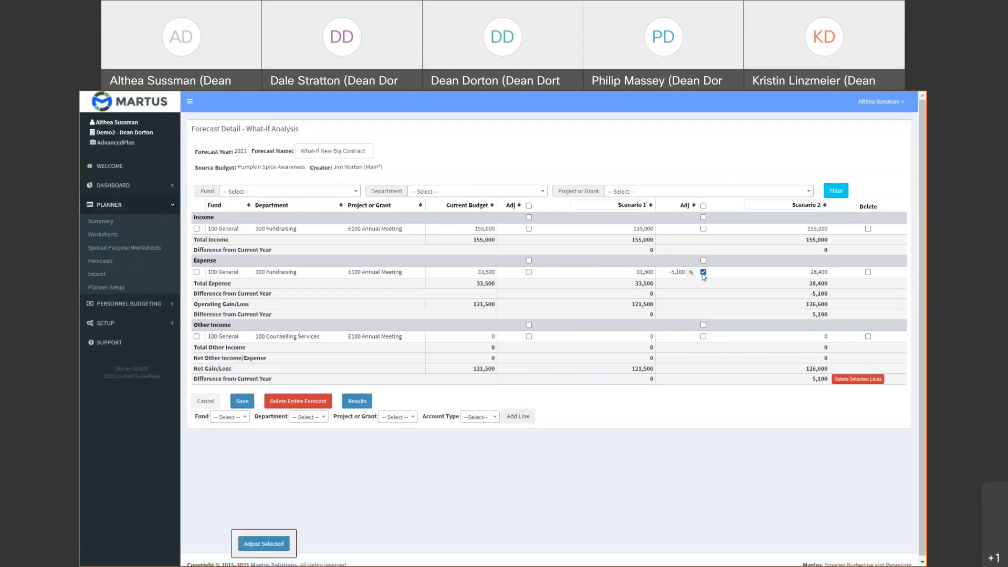
left_click(264, 544)
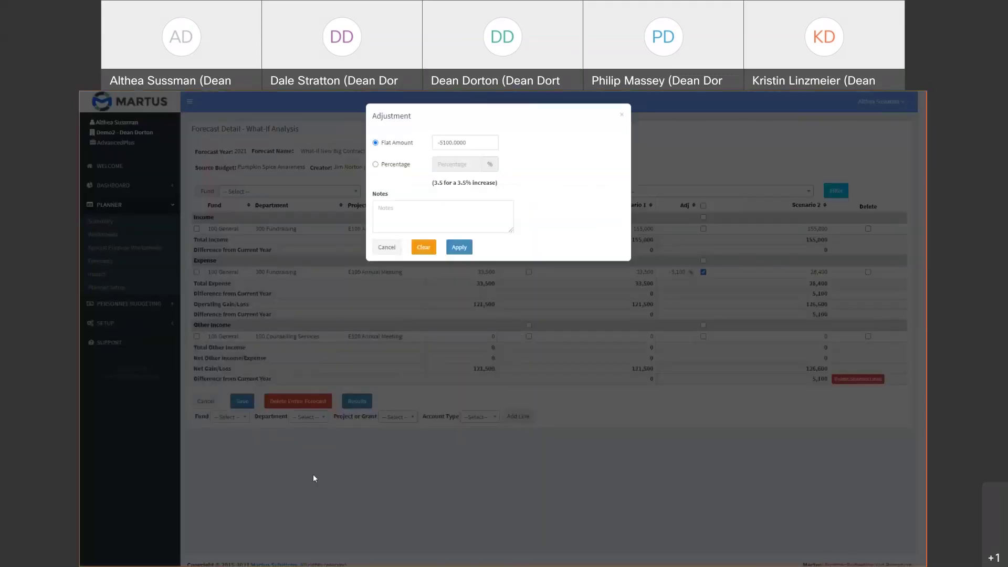
left_click(393, 209)
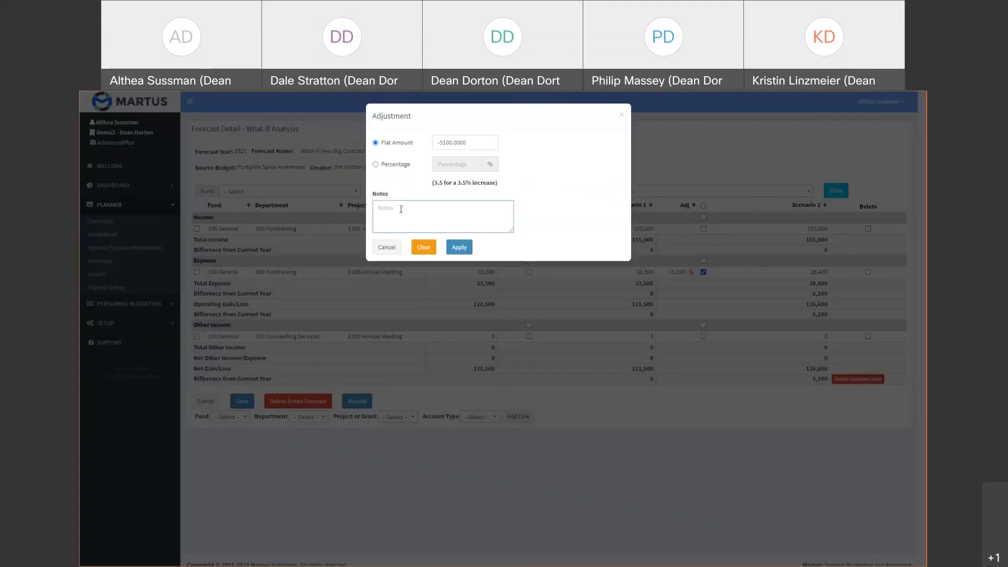
left_click(625, 116)
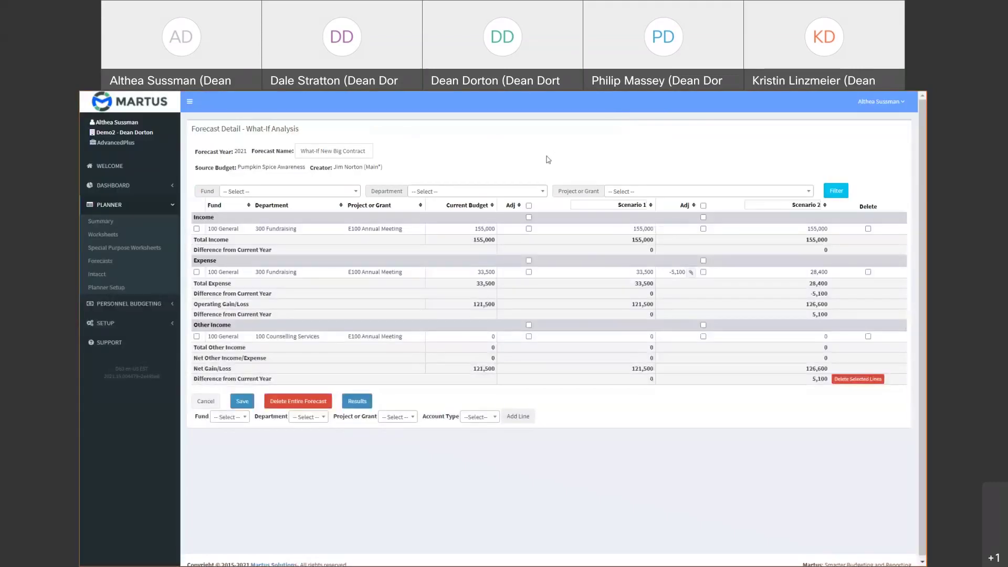
left_click(115, 289)
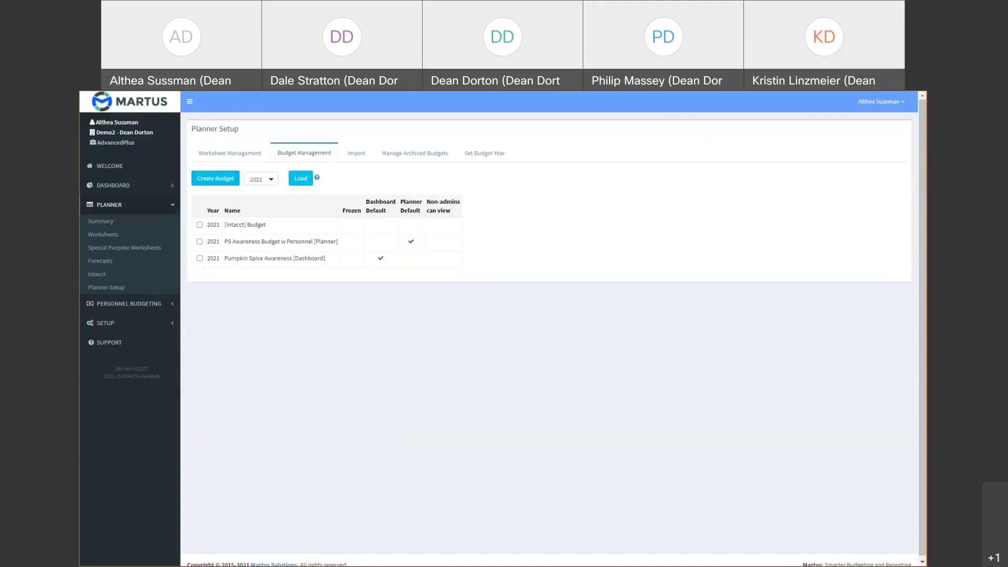
Step: Expand the Personnel Budgeting section alongside the three 2021 budgets in Budget Management
left_click(135, 306)
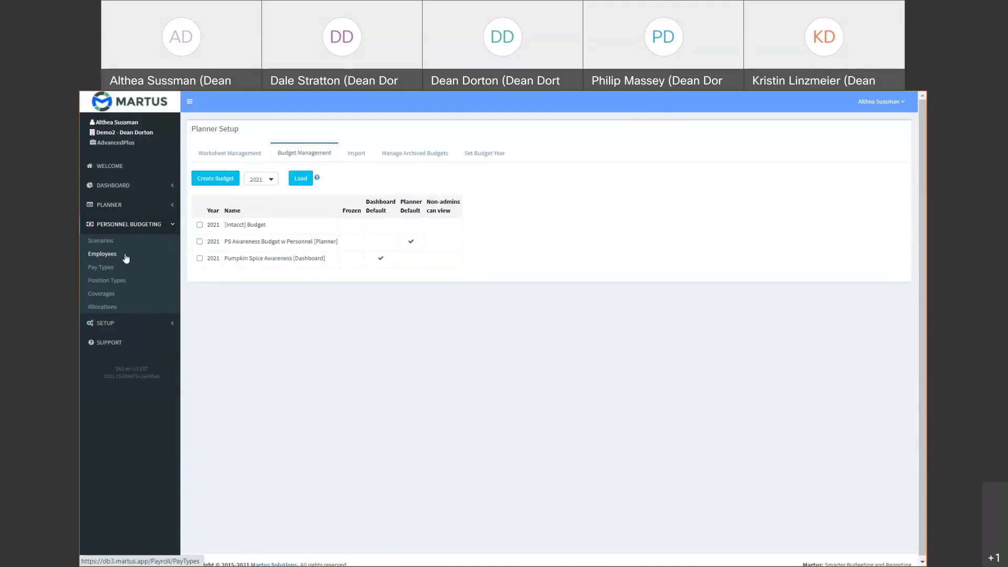
Step: Show the Baseline Scenario's position-by-month Detail tab full width and scroll down its pay items
left_click(106, 242)
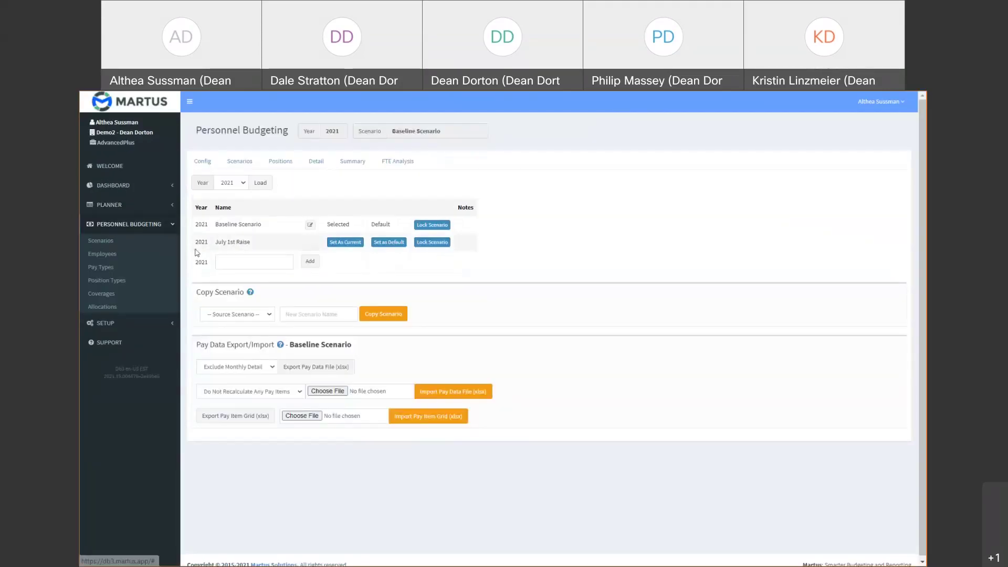
left_click(309, 225)
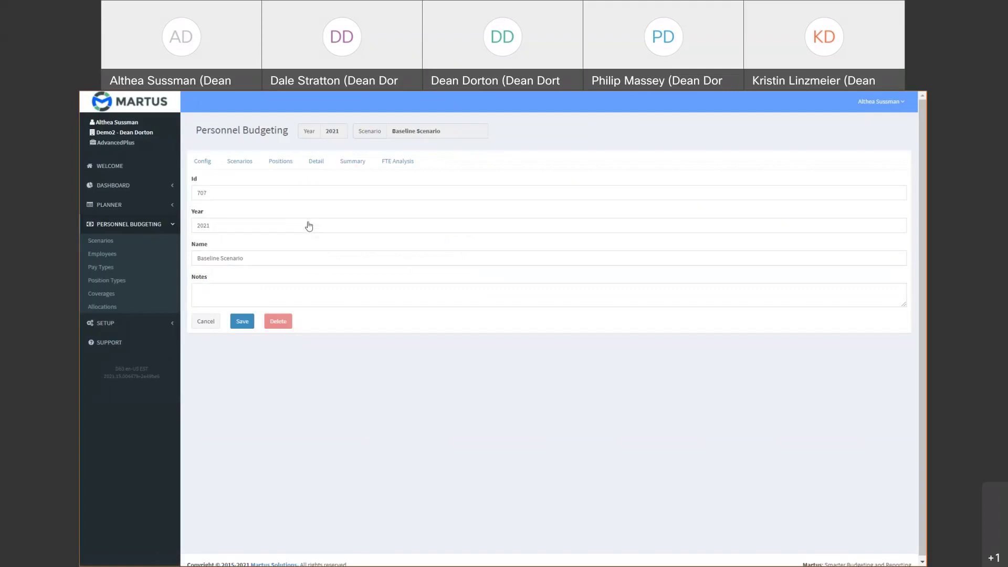
left_click(311, 166)
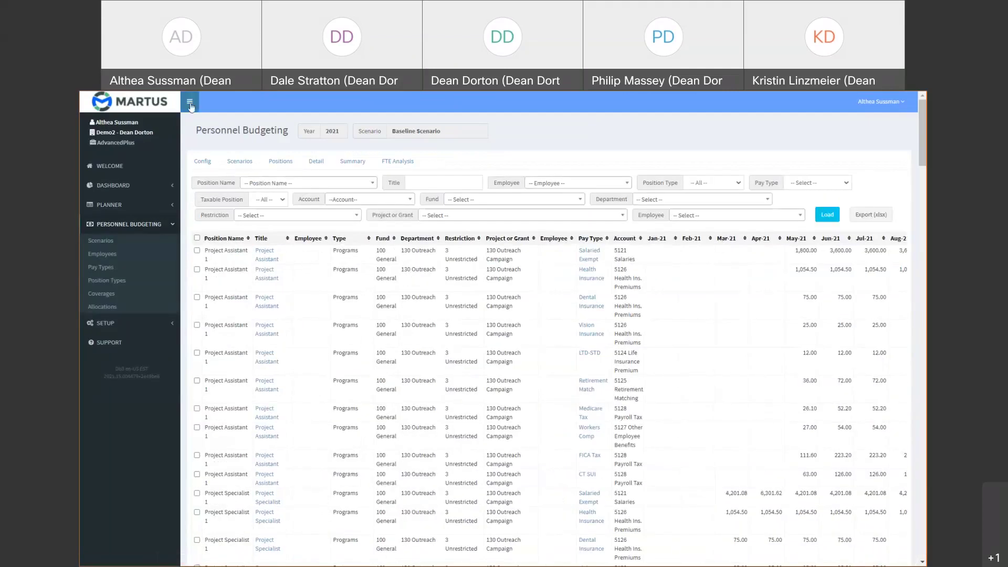
left_click(190, 104)
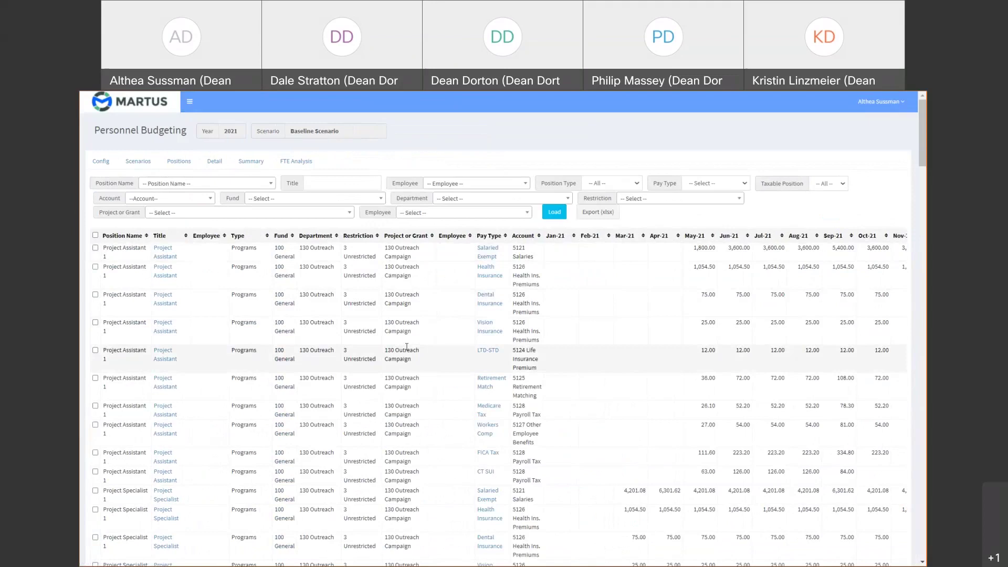
scroll(406, 346, "down", 2)
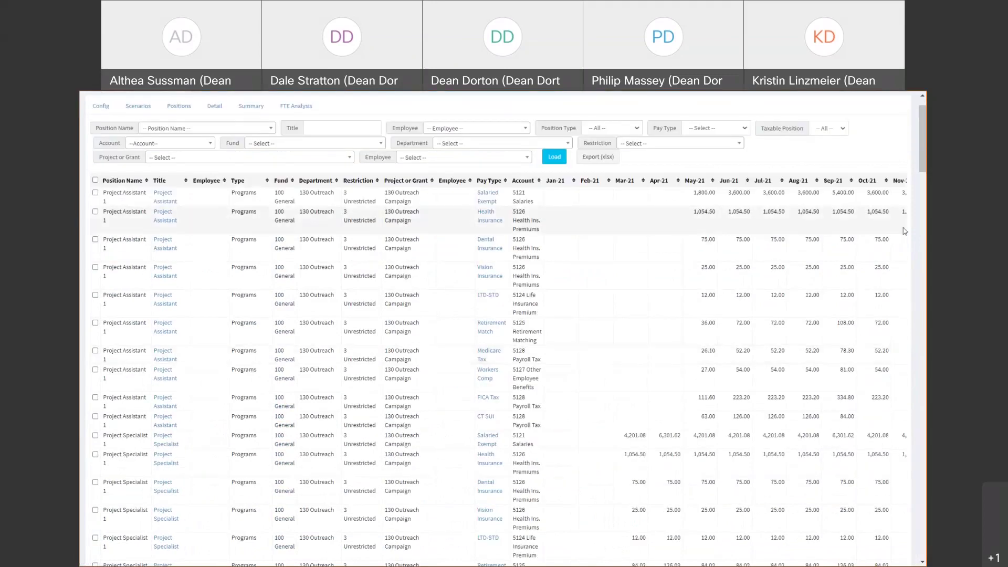
scroll(926, 227, "down", 4)
scroll(926, 227, "down", 20)
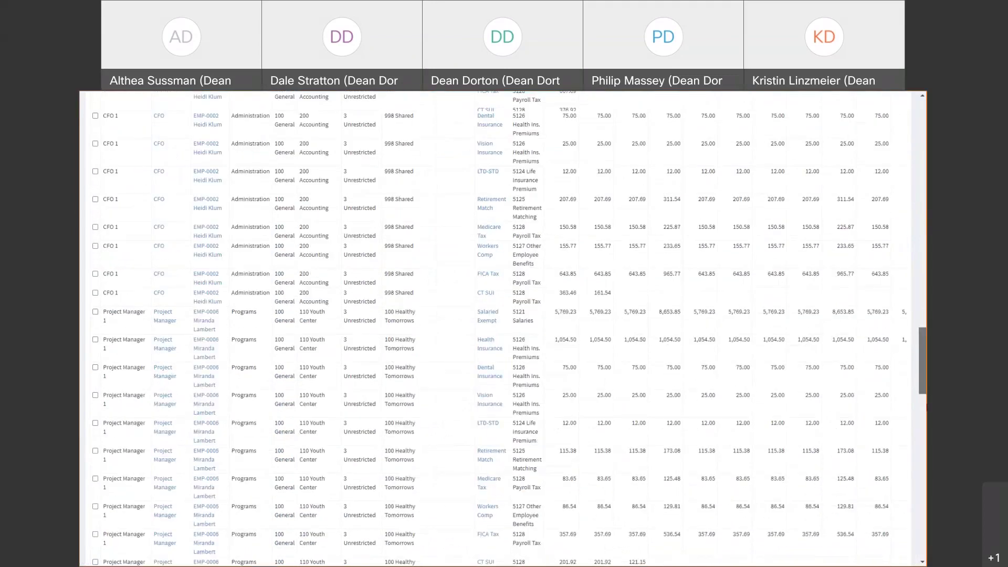
scroll(504, 328, "down", 10)
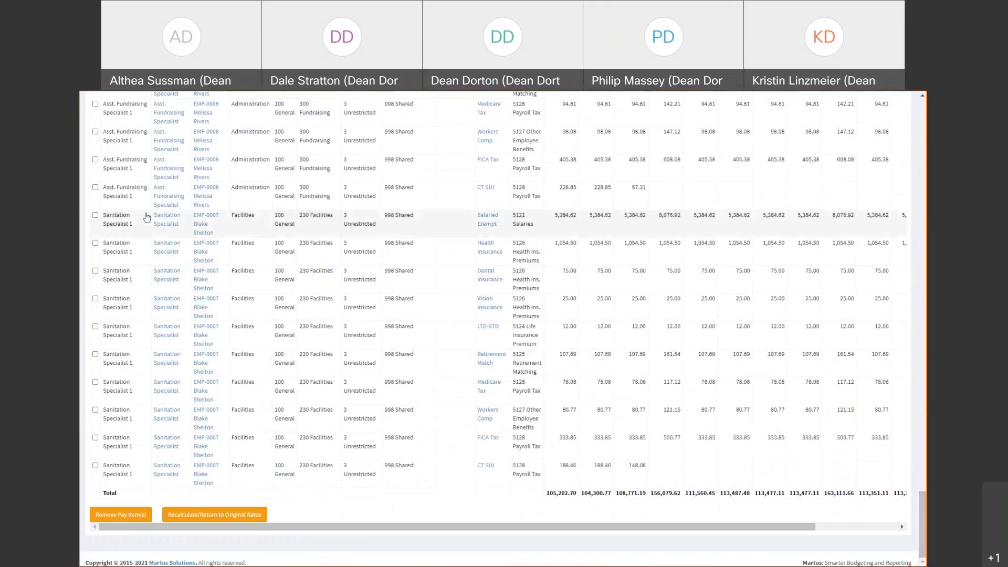
Step: Preview an anniversary-dated flat-amount update for the Sanitation Specialist salary, close it unchanged, and scroll back up
left_click(95, 215)
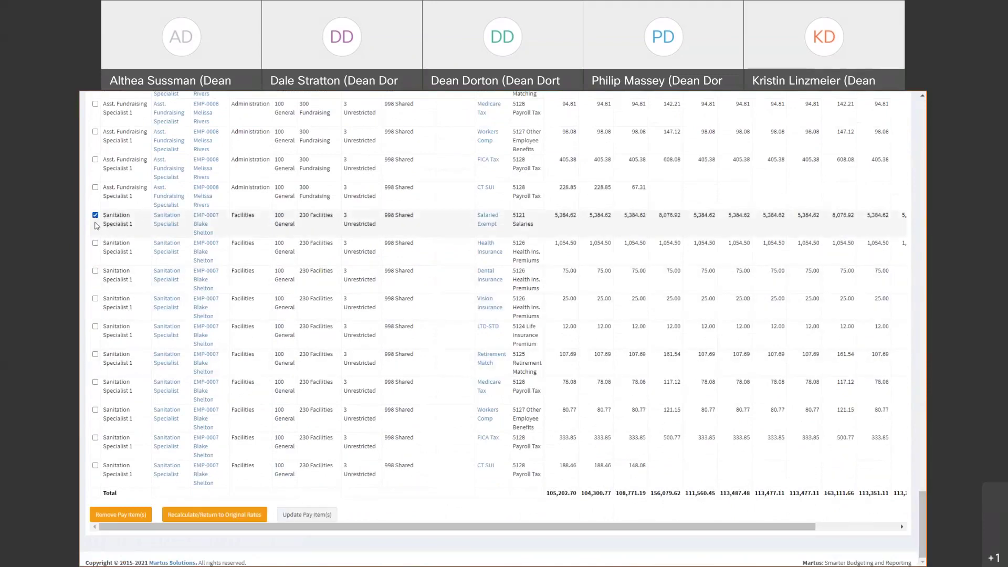
left_click(304, 516)
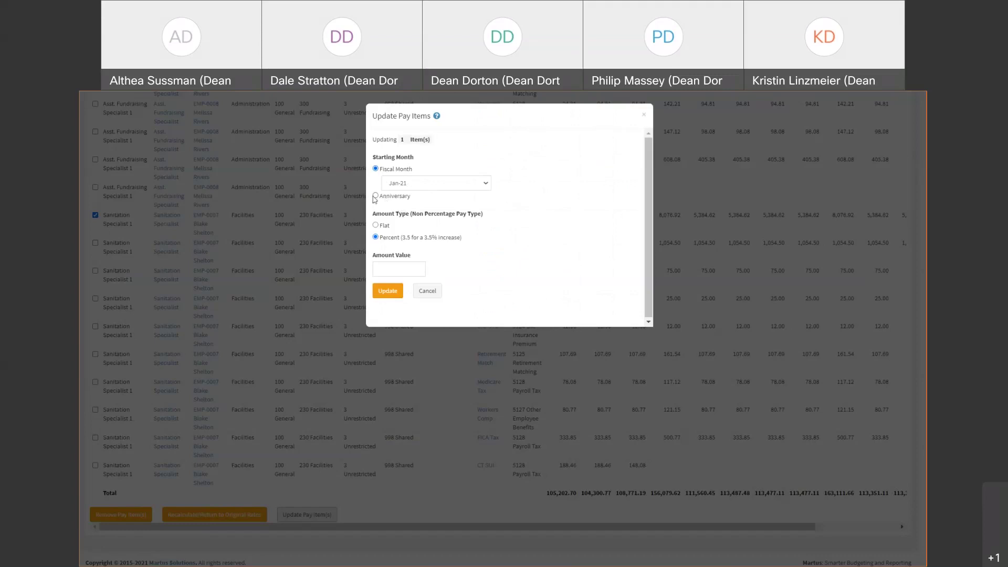
left_click(375, 196)
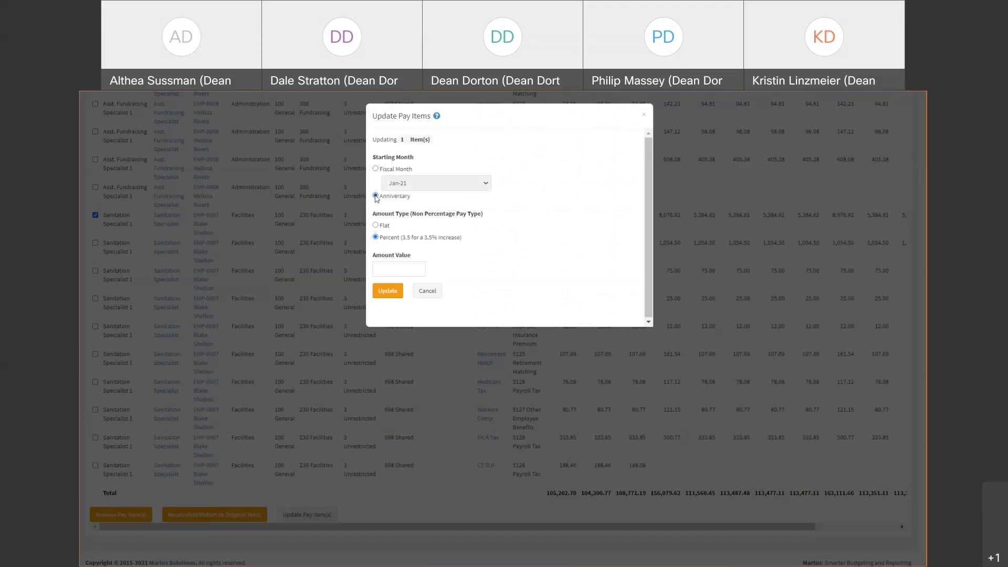
left_click(378, 253)
left_click(375, 225)
left_click(644, 118)
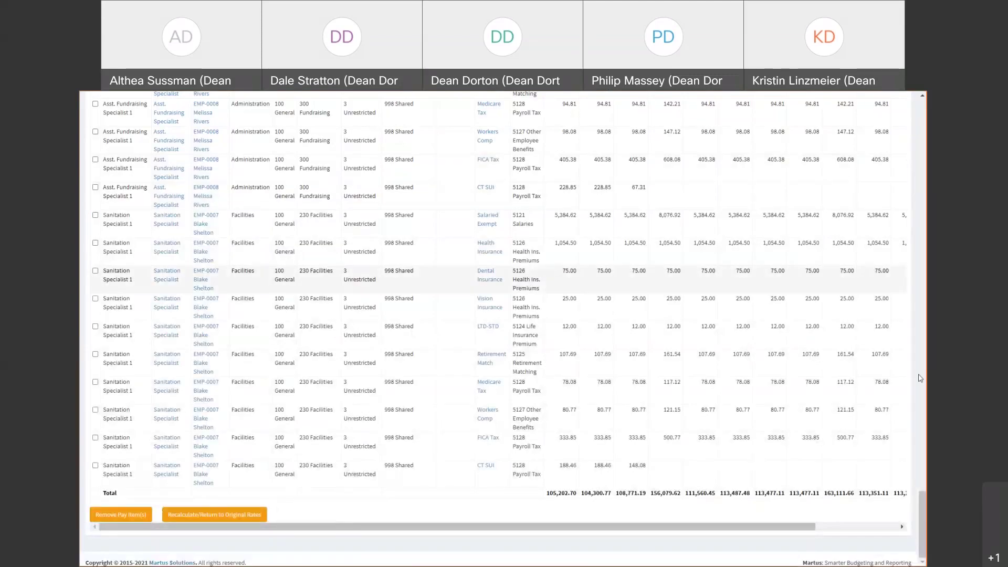
scroll(917, 491, "up", 15)
scroll(207, 92, "up", 5)
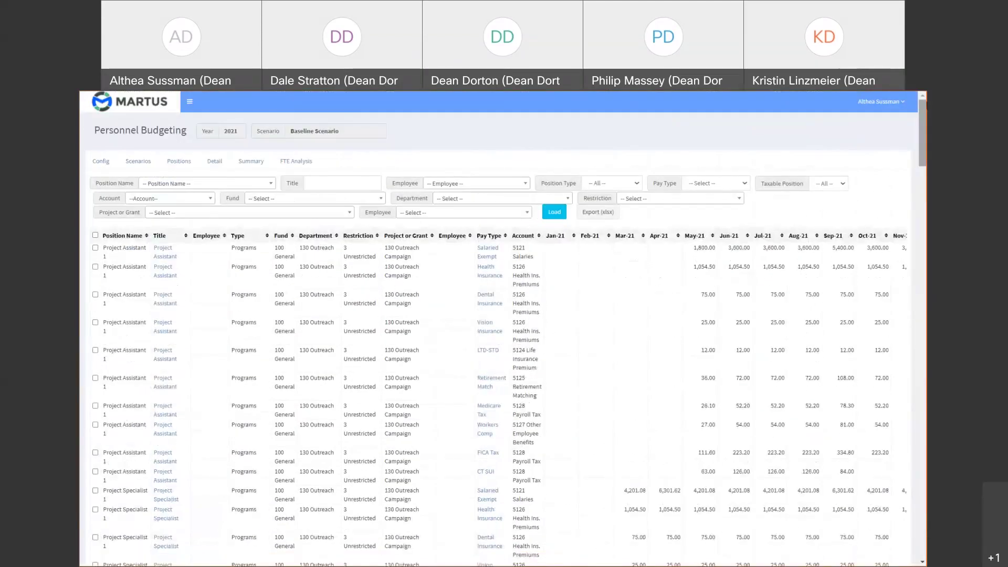
Step: Review the budgeted positions, then open the CT SUI pay type to check its source percentage
left_click(188, 104)
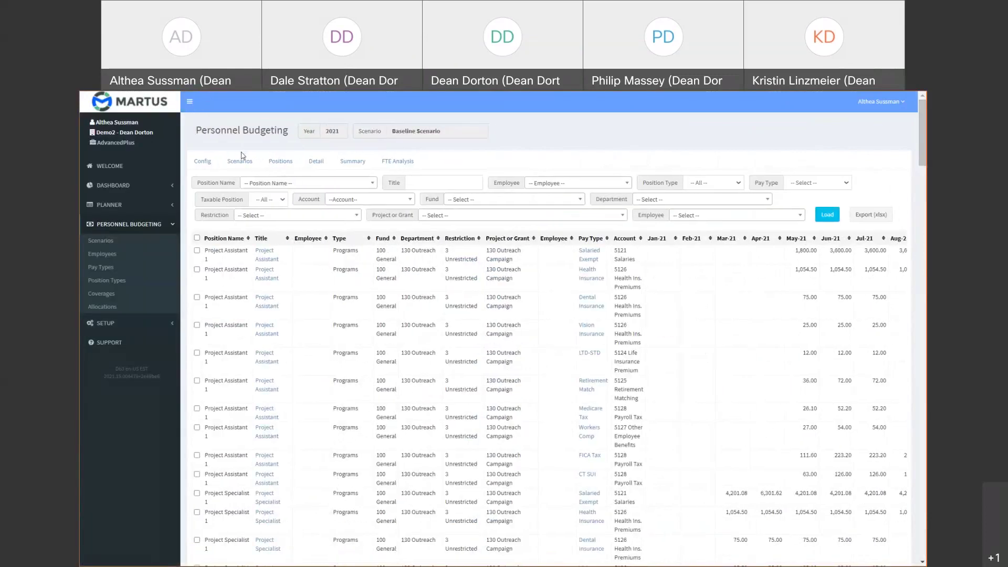
left_click(283, 164)
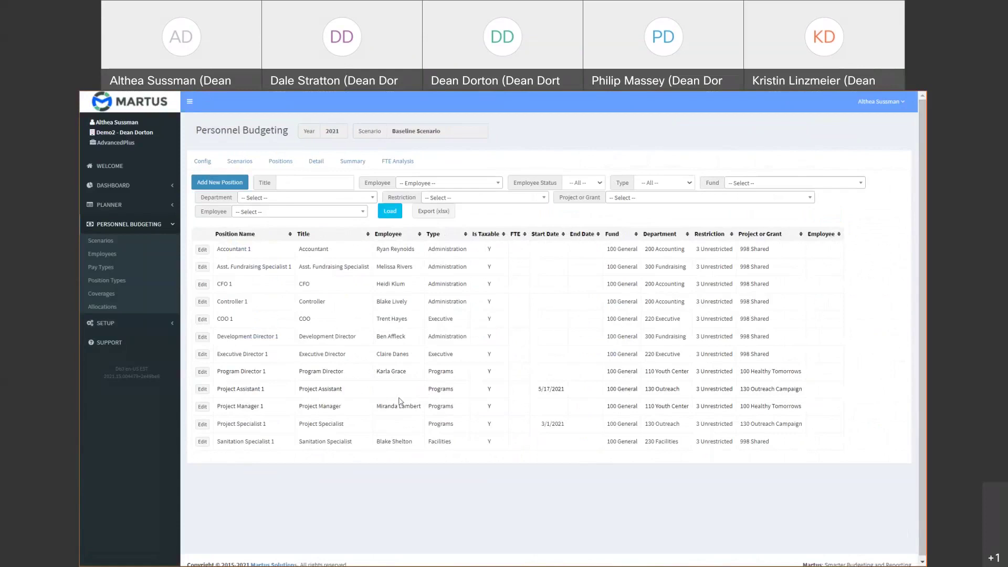
left_click(105, 269)
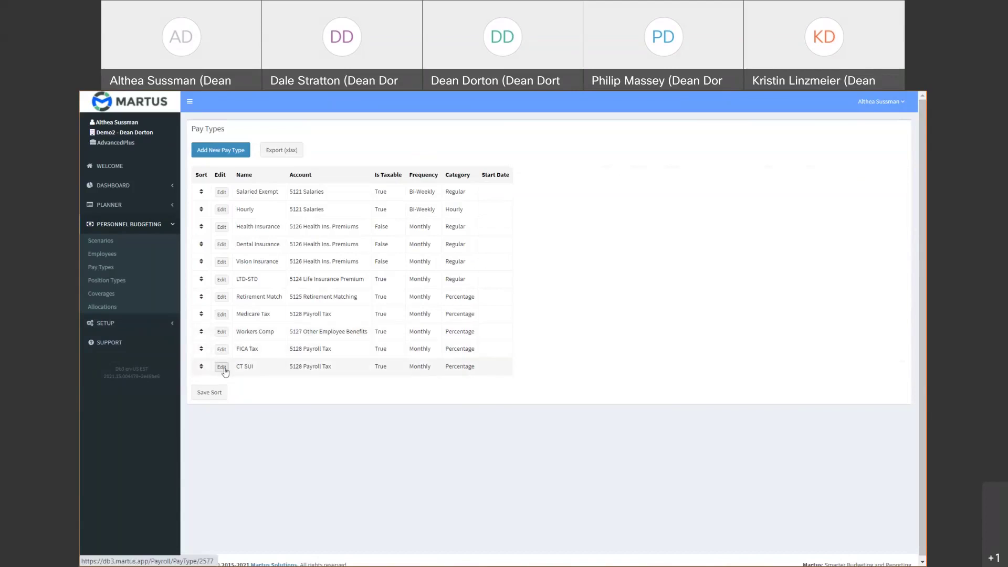
left_click(221, 367)
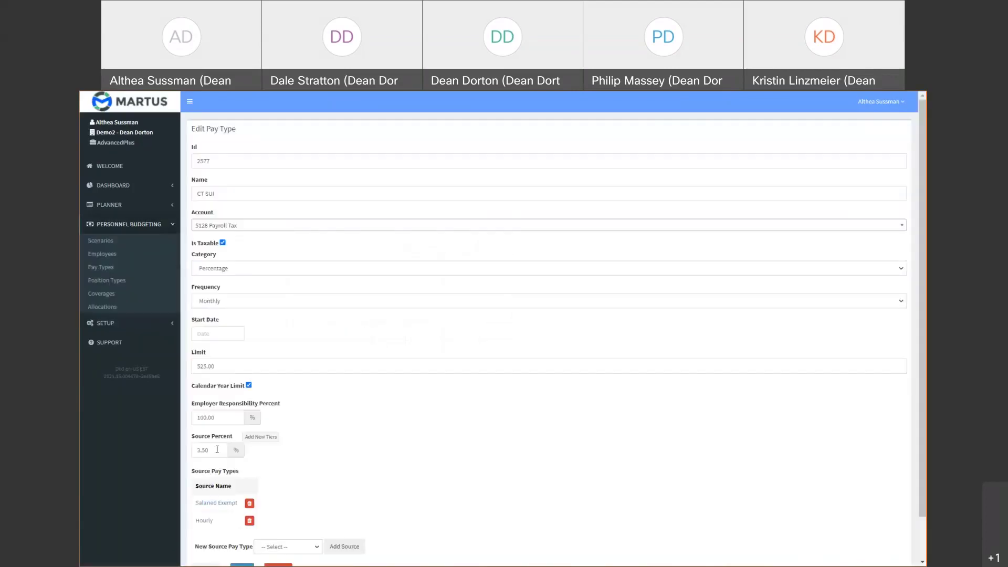
left_click(216, 450)
Step: Open Allocations Management to see the 70/20/10 Executive Allocations split, then the Setup Accounts list
left_click(106, 308)
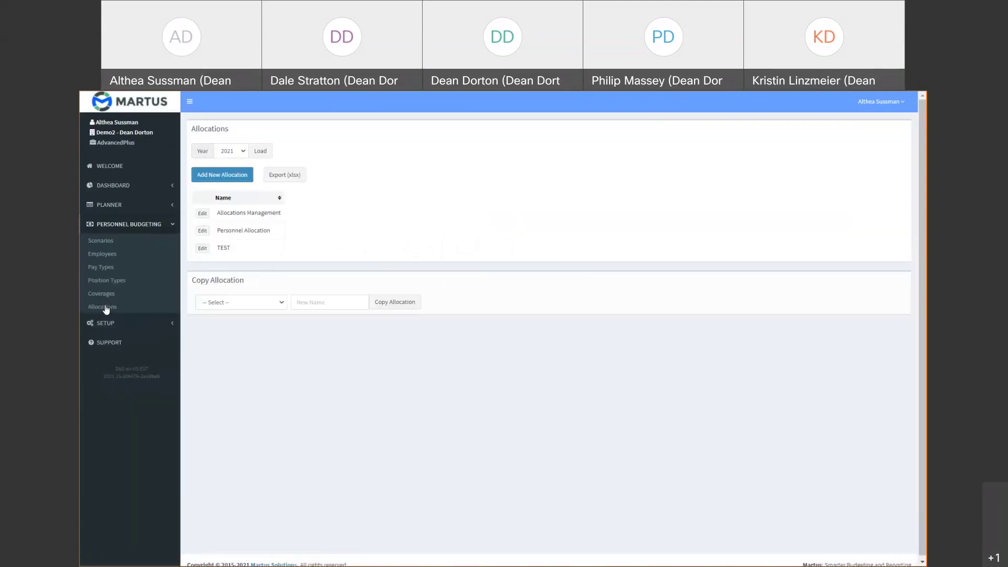
left_click(199, 216)
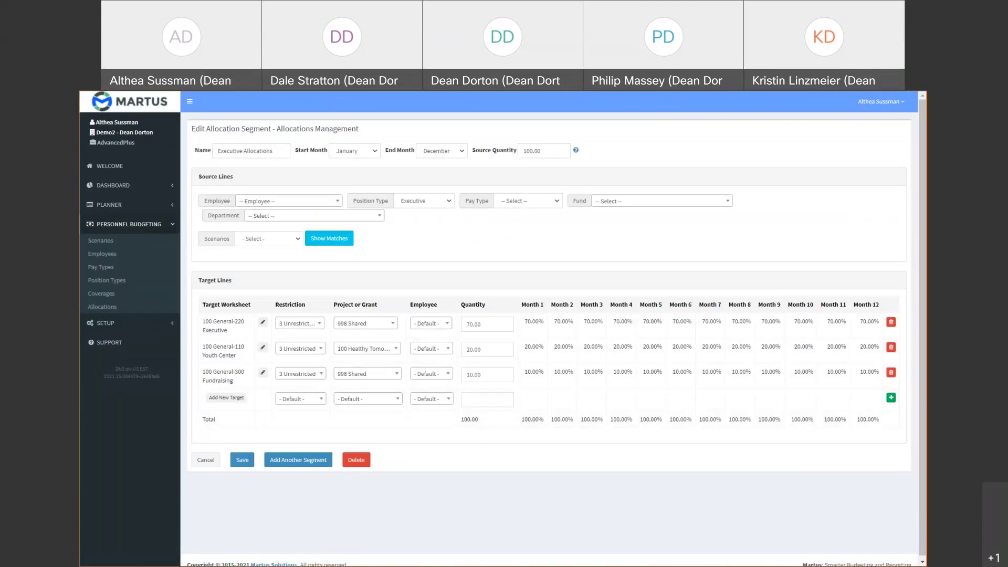
left_click(108, 325)
left_click(99, 259)
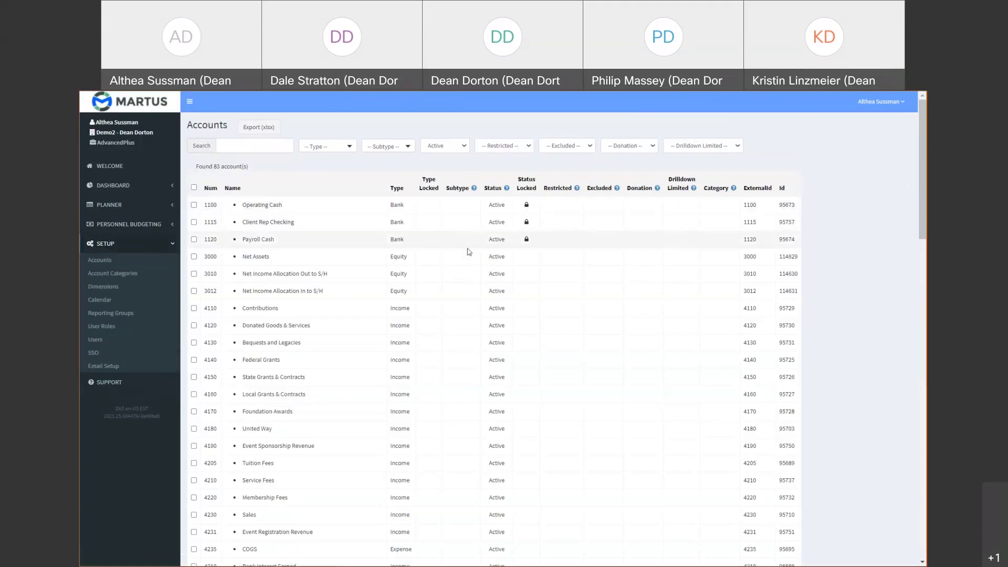
scroll(468, 256, "down", 4)
scroll(464, 261, "down", 4)
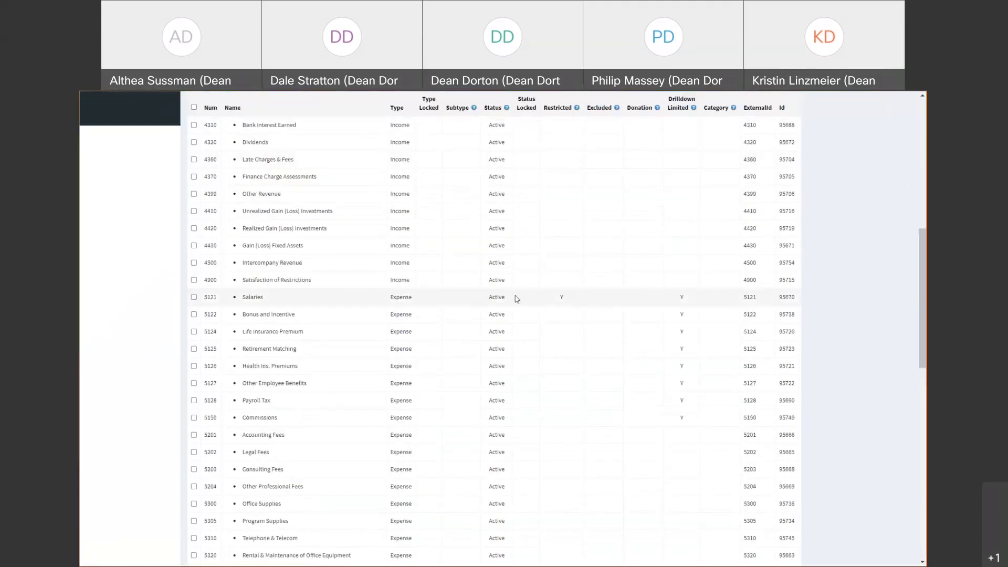
left_click(194, 297)
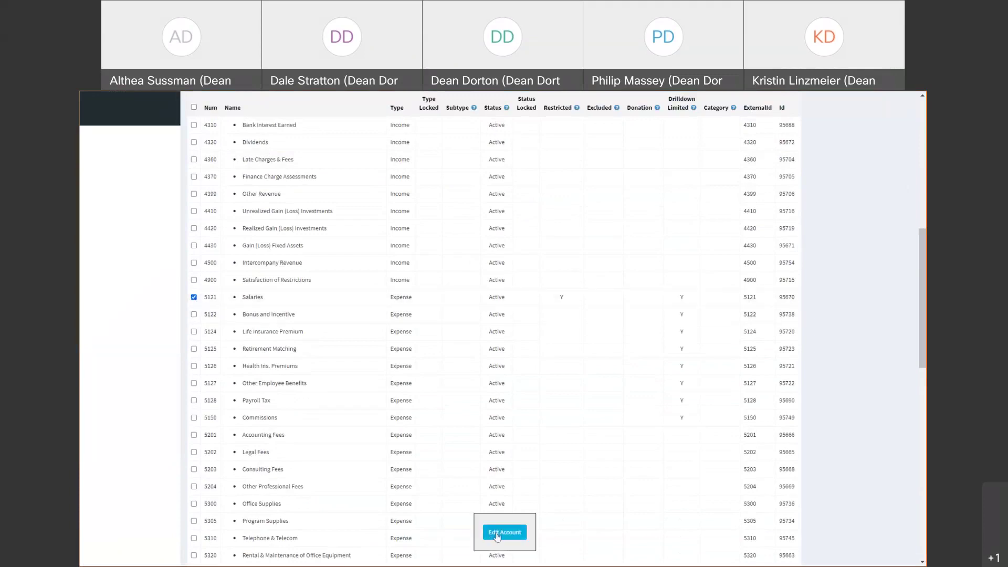
left_click(504, 533)
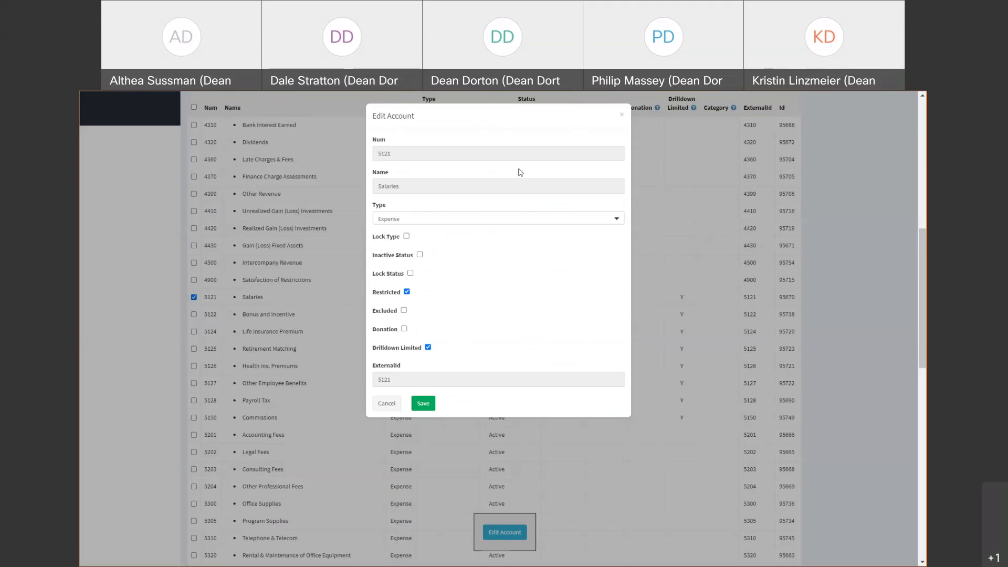
left_click(622, 118)
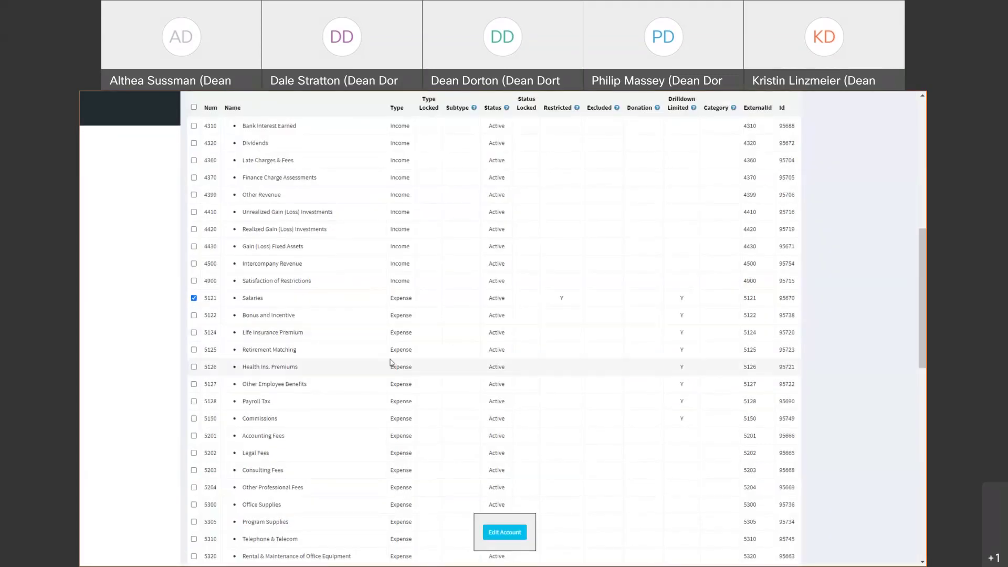
scroll(391, 361, "up", 5)
scroll(390, 363, "up", 4)
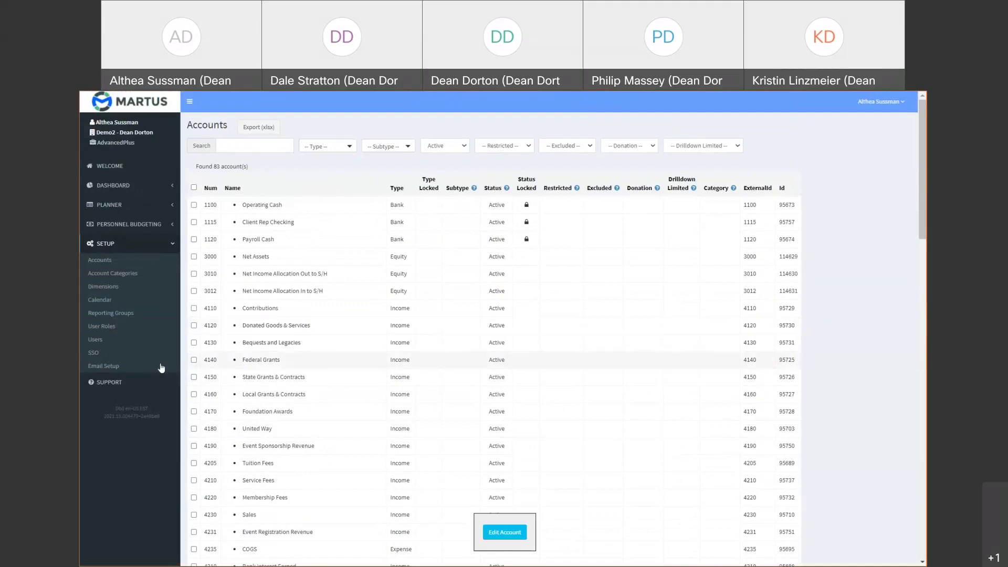
Step: Check the Users list, then show the Financials dashboard with the sidebar hidden
left_click(96, 340)
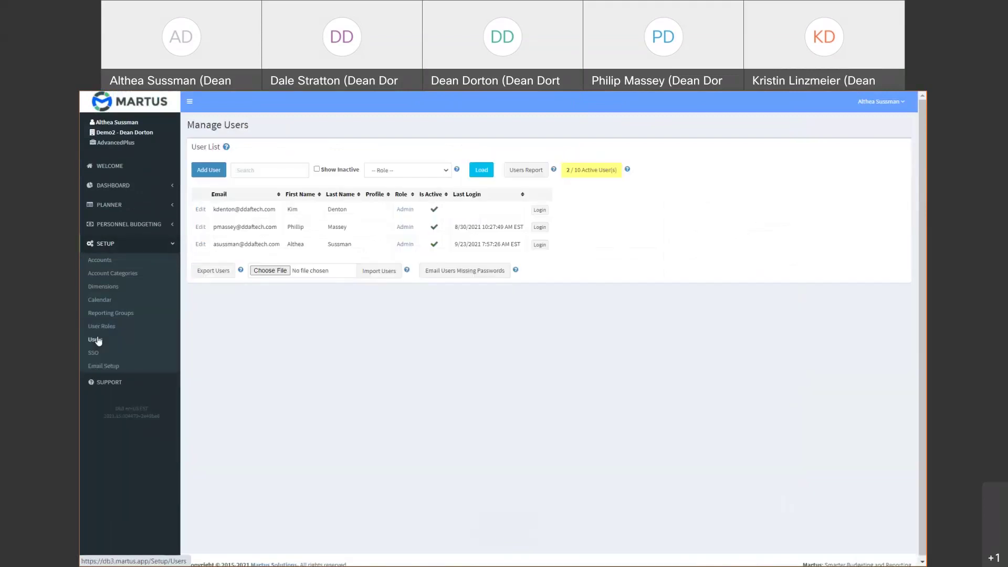
left_click(112, 185)
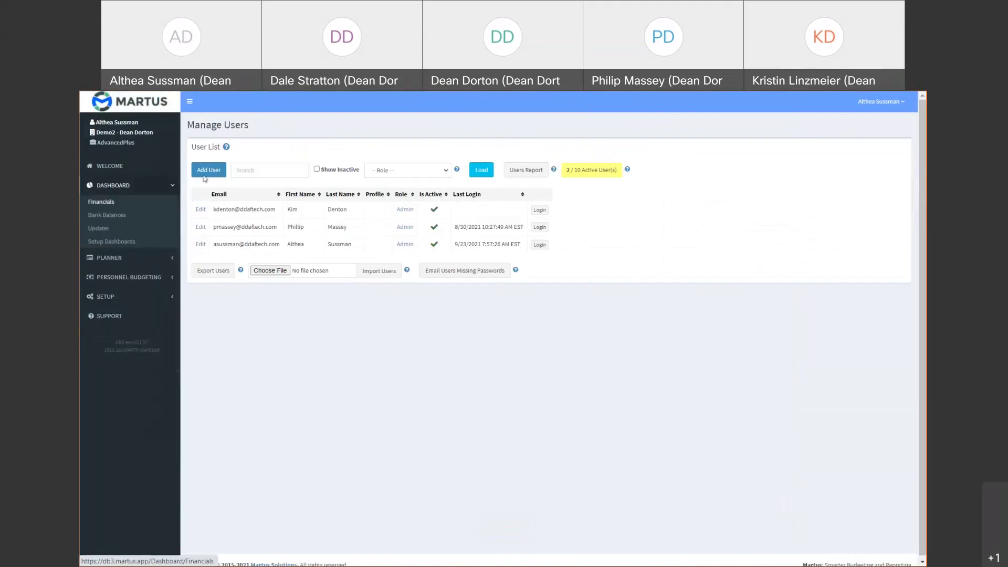
left_click(190, 103)
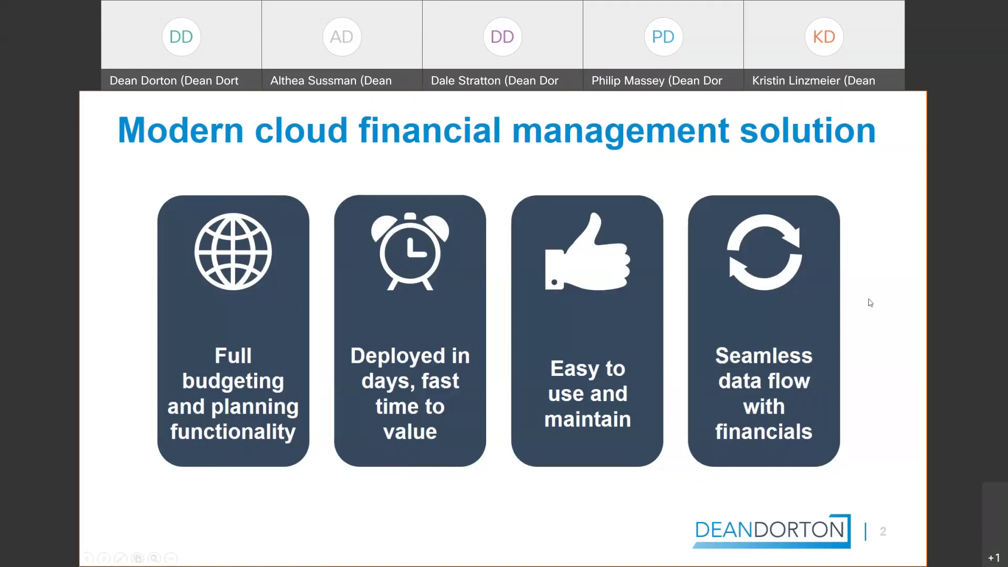
Step: Advance the slideshow to slide 3, 'Seamless data flow with financials'
key("Right")
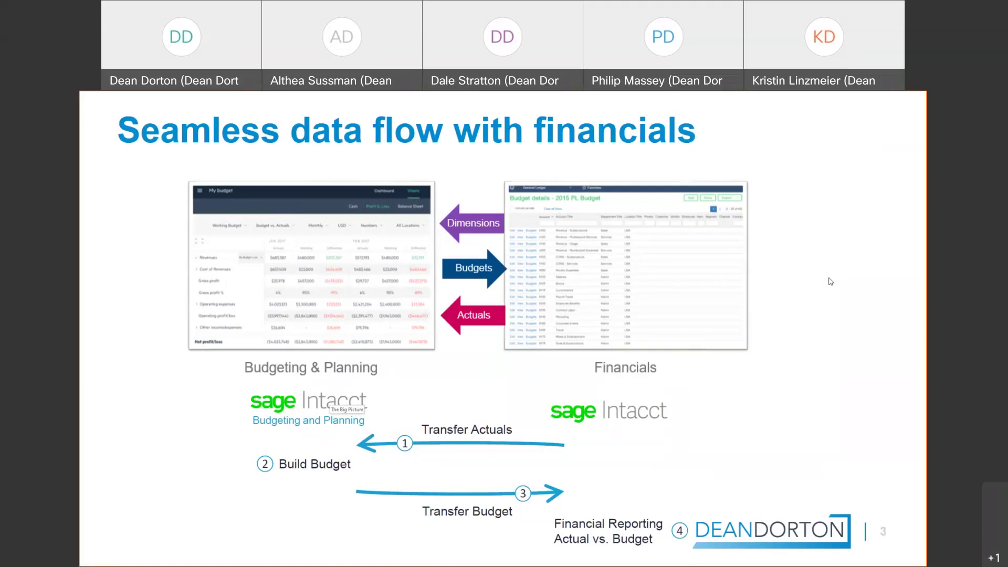
Step: Advance the presentation to slide 4, 'Easy to use and maintain'
key("Right")
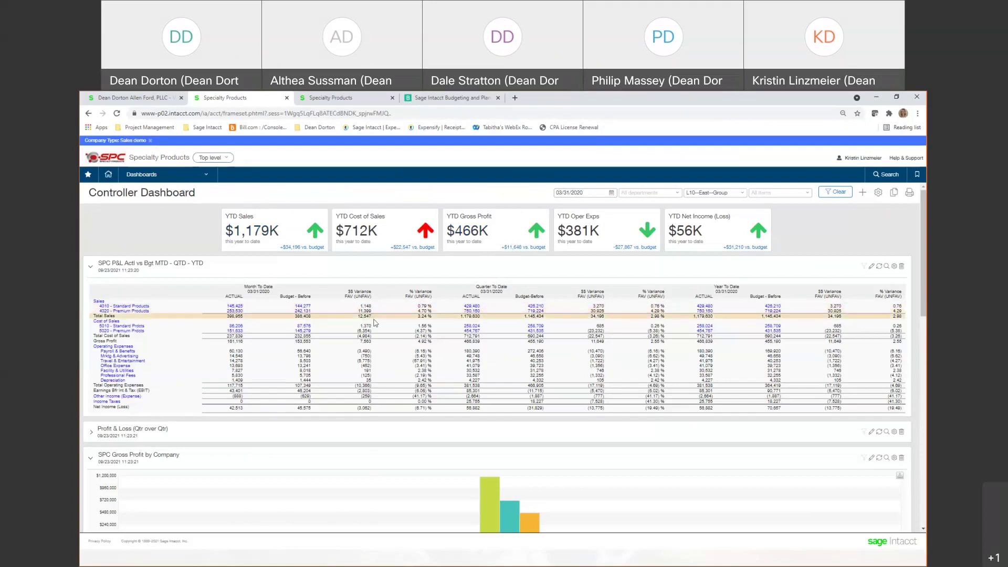
Step: Refresh the dashboards as of 6/30/20, then drill into July's 153,546 Standard Products budget on Analysis & Planning
left_click(557, 193)
type("6/30/20")
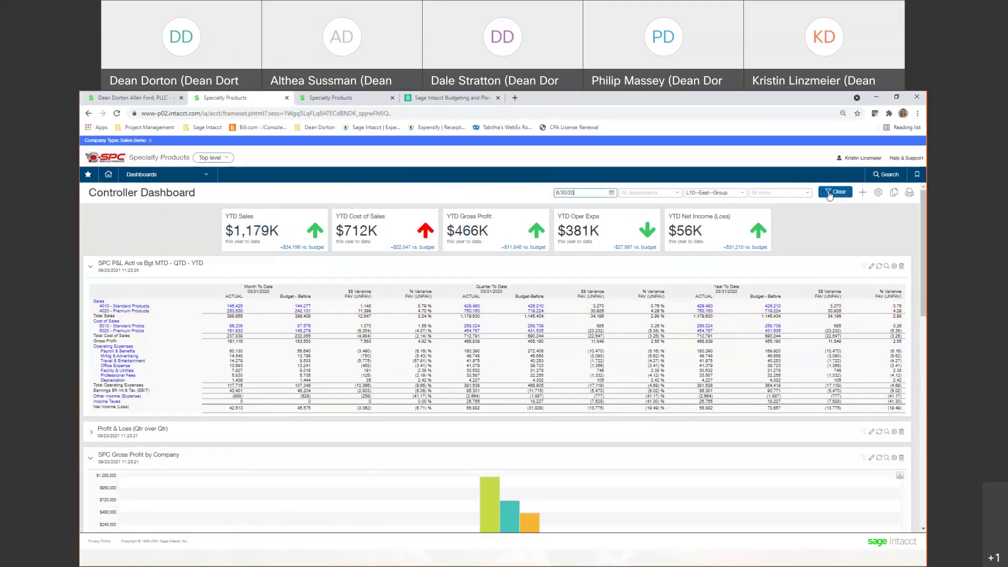
key("Return")
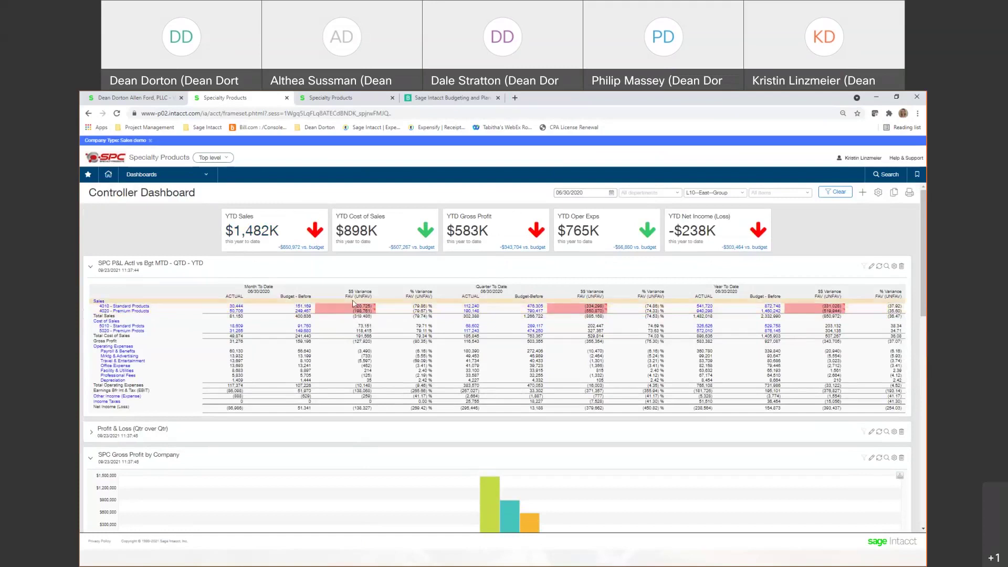
left_click(326, 98)
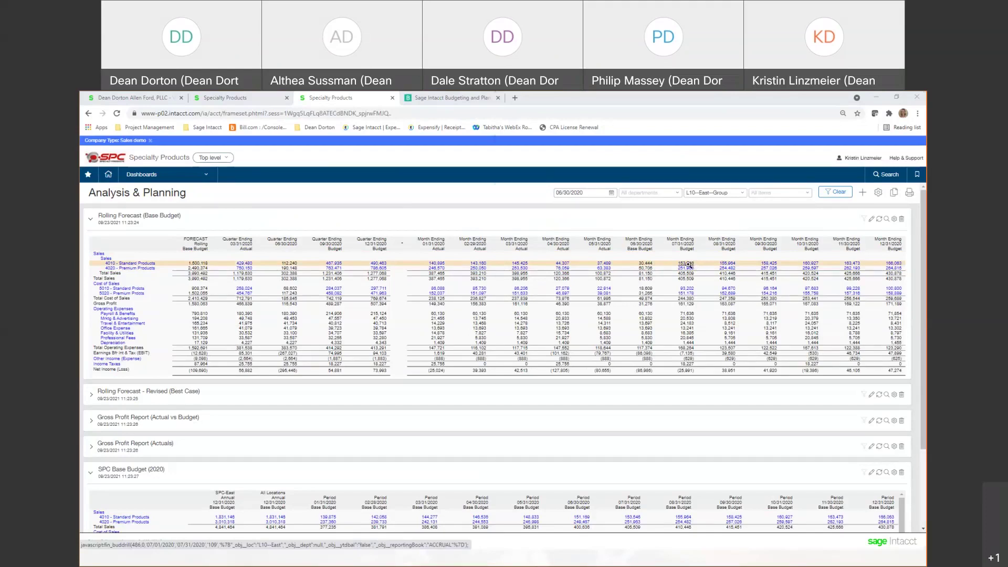
left_click(688, 265)
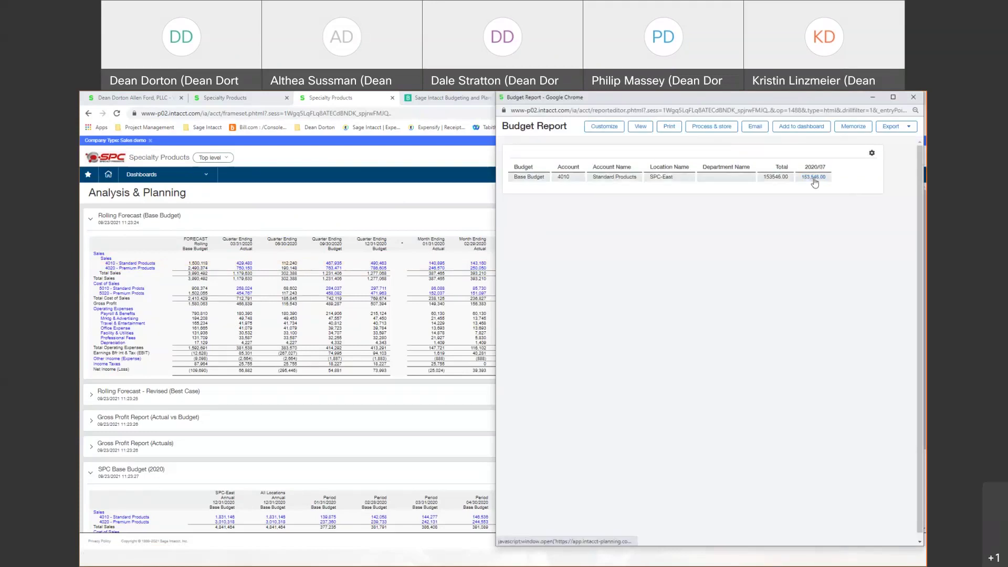
Step: Drill from the 153,546.00 Budget Report amount into the SPC-East Base Budget's Standard Products line
left_click(813, 178)
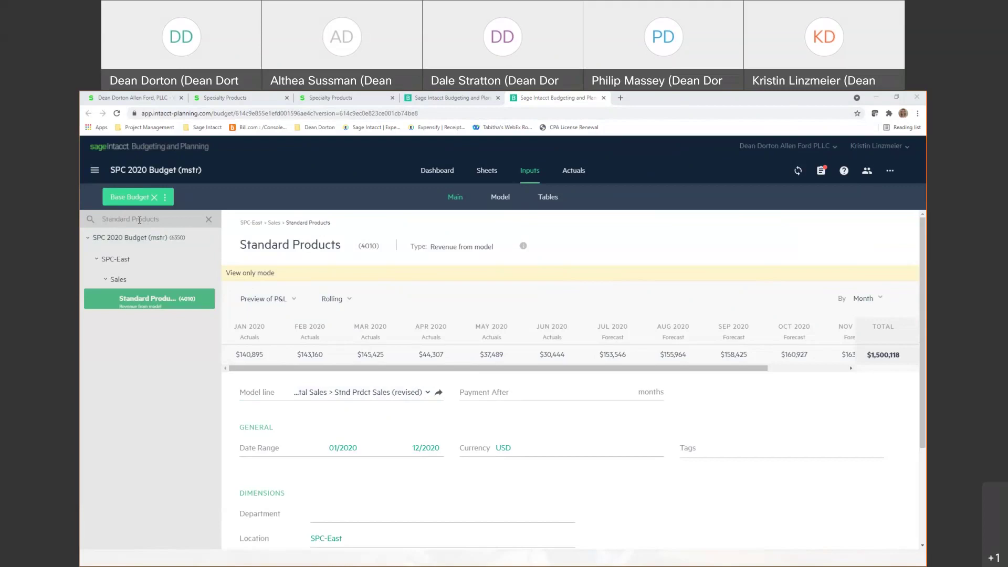
Step: Load the SPC 2020 master budget and open its Standard Products (4010) line, now $1,831,146
left_click(185, 261)
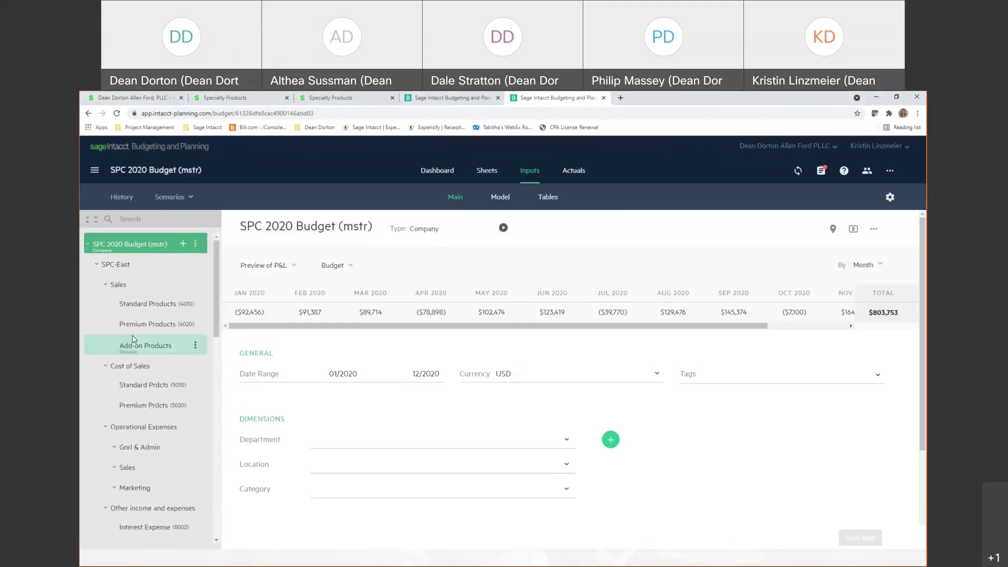
left_click(137, 311)
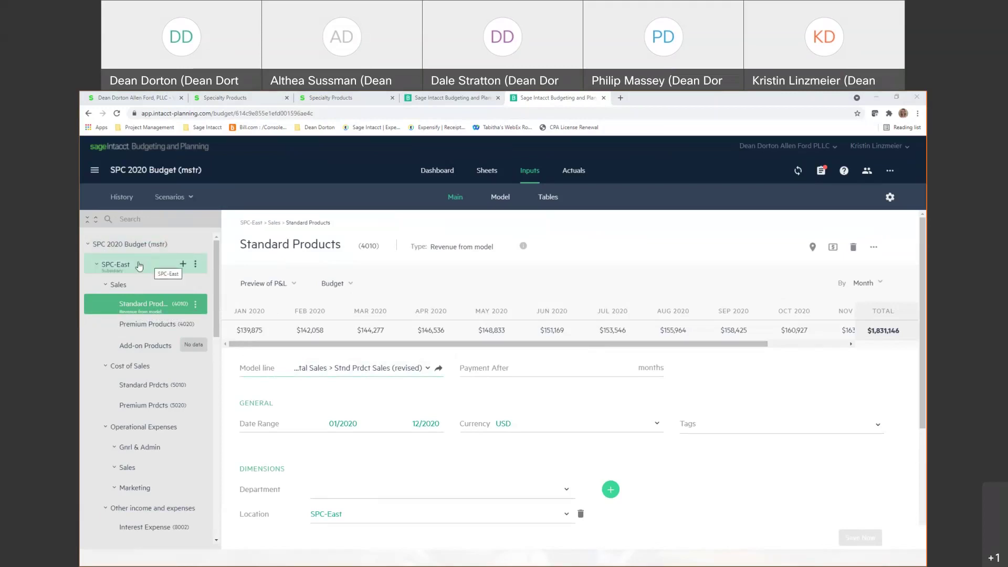
Step: Look over SPC-West's totals, then return to SPC-East and open Standard Products (4010), July $153,546
left_click(97, 265)
left_click(97, 285)
left_click(97, 306)
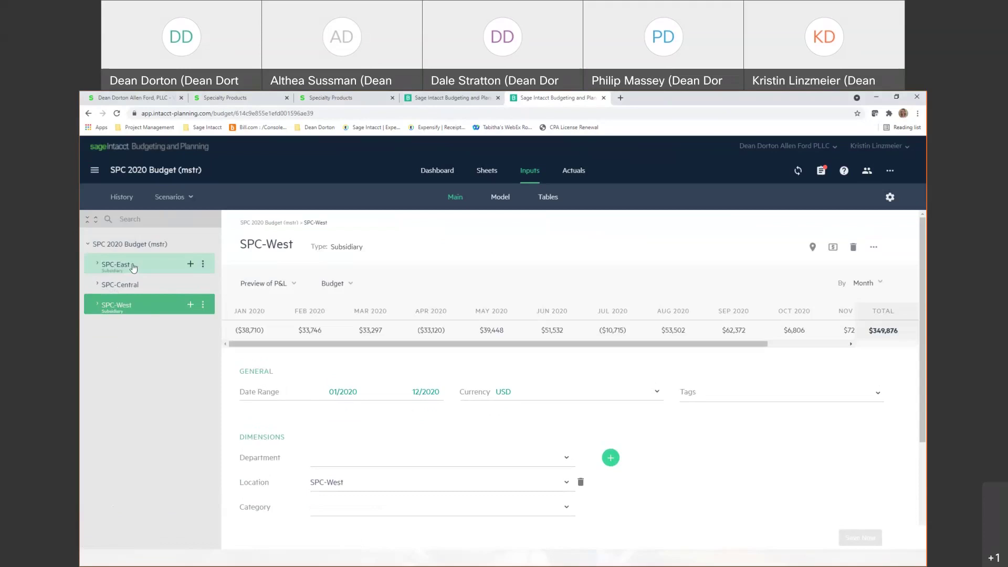
left_click(97, 266)
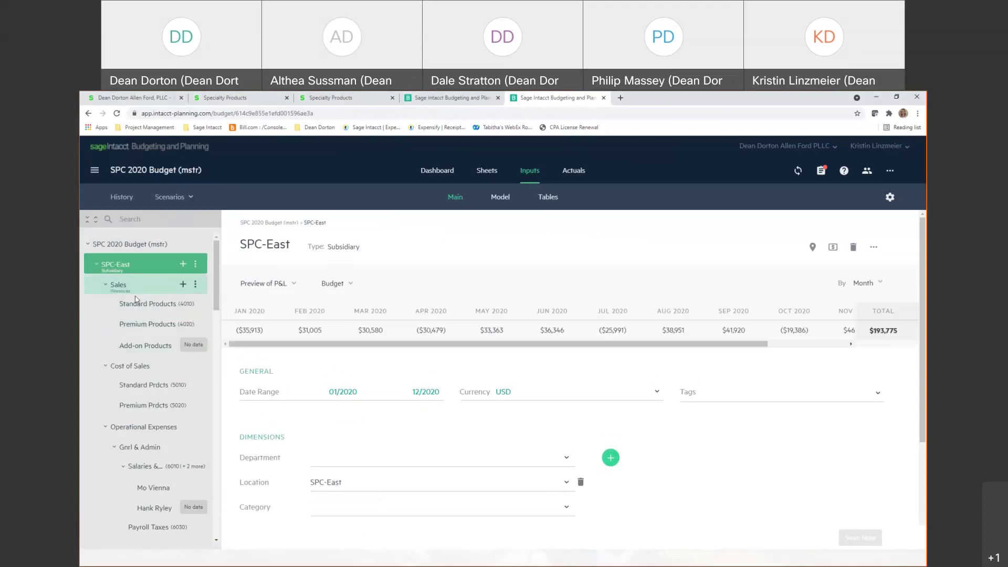
scroll(176, 346, "down", 3)
scroll(170, 344, "up", 3)
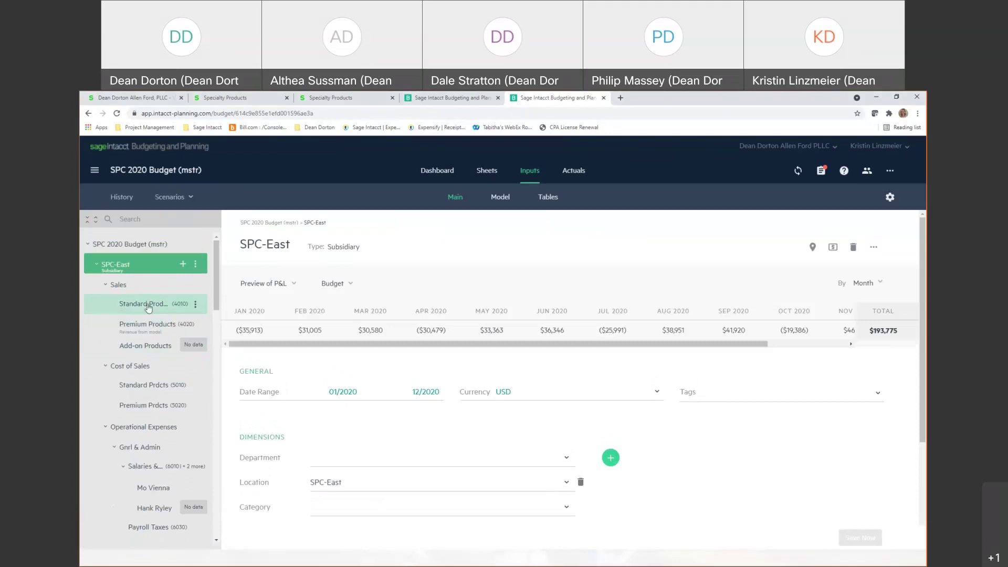
left_click(157, 307)
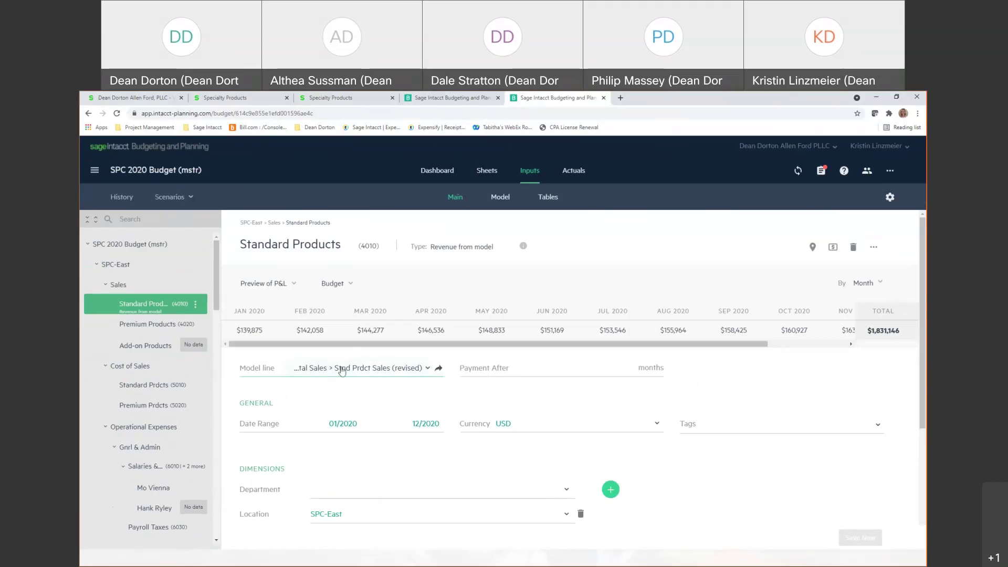
Step: Jump to the Standard Prdcts model, showing Item-101 at 615 and Item-102 at 825 list price
left_click(439, 371)
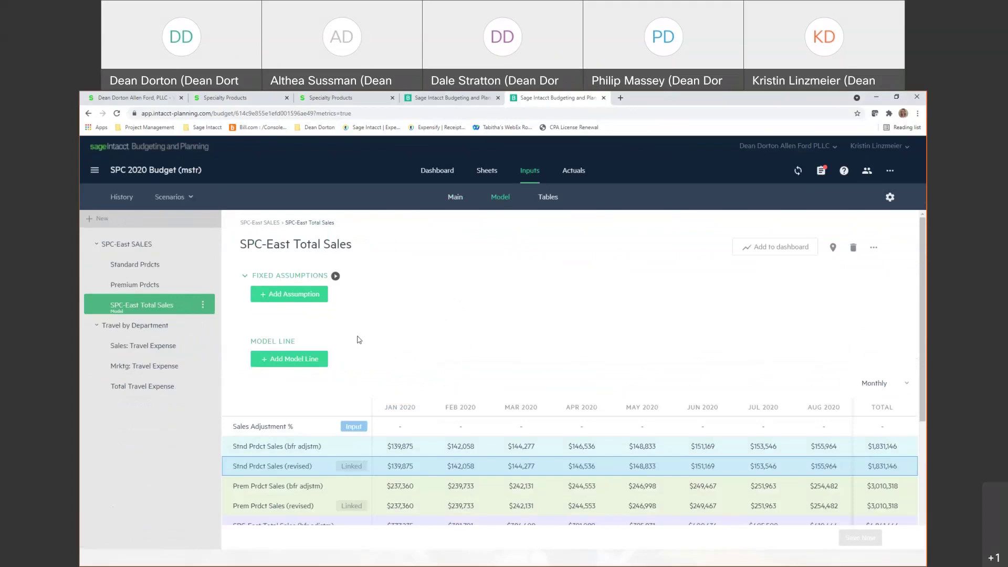
scroll(396, 332, "down", 1)
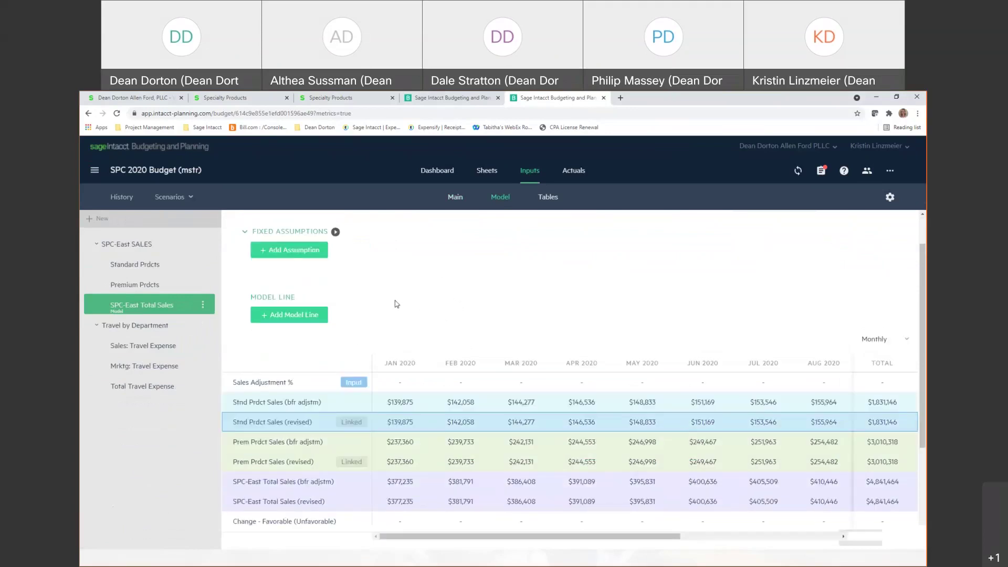
left_click(131, 267)
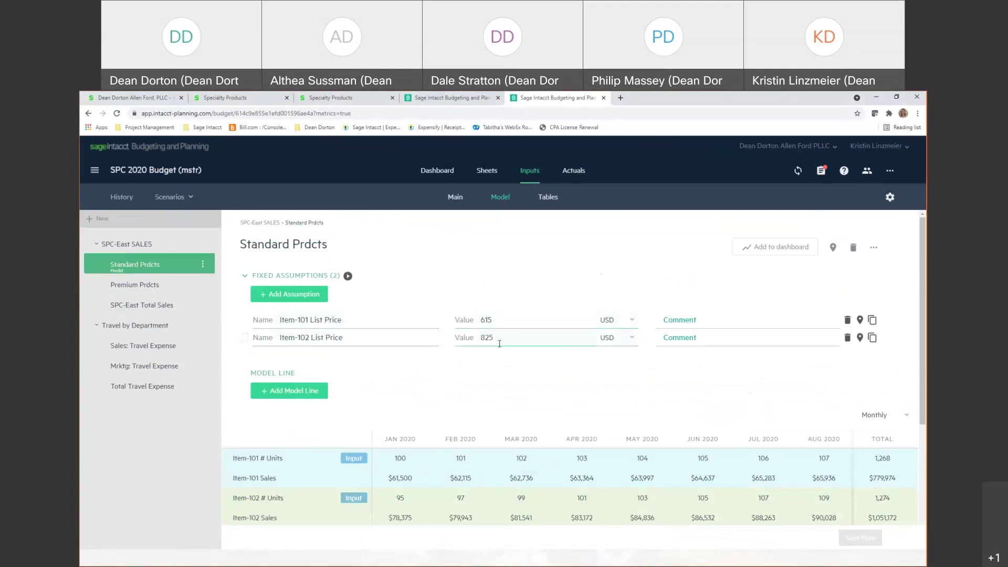
scroll(389, 332, "down", 2)
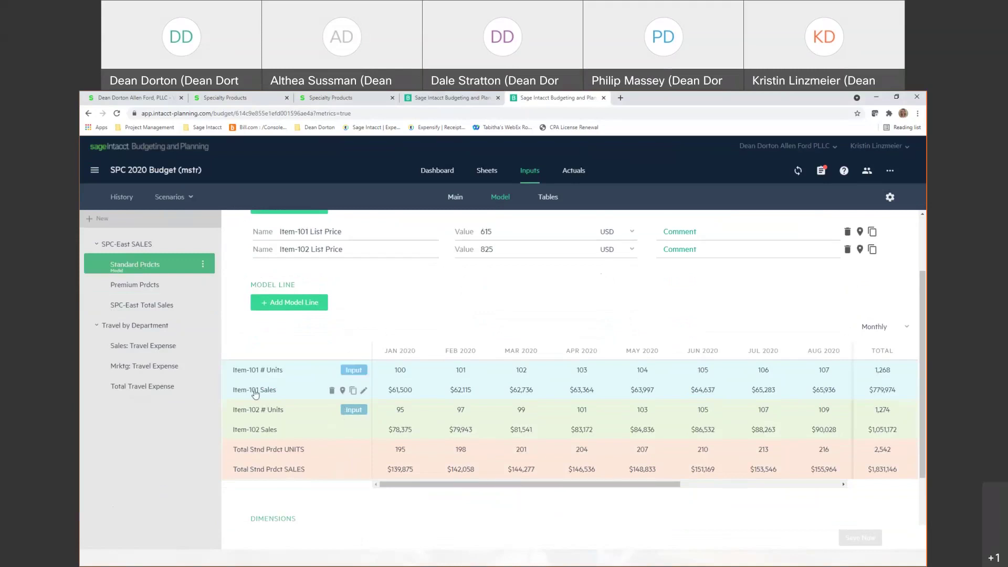
left_click(364, 391)
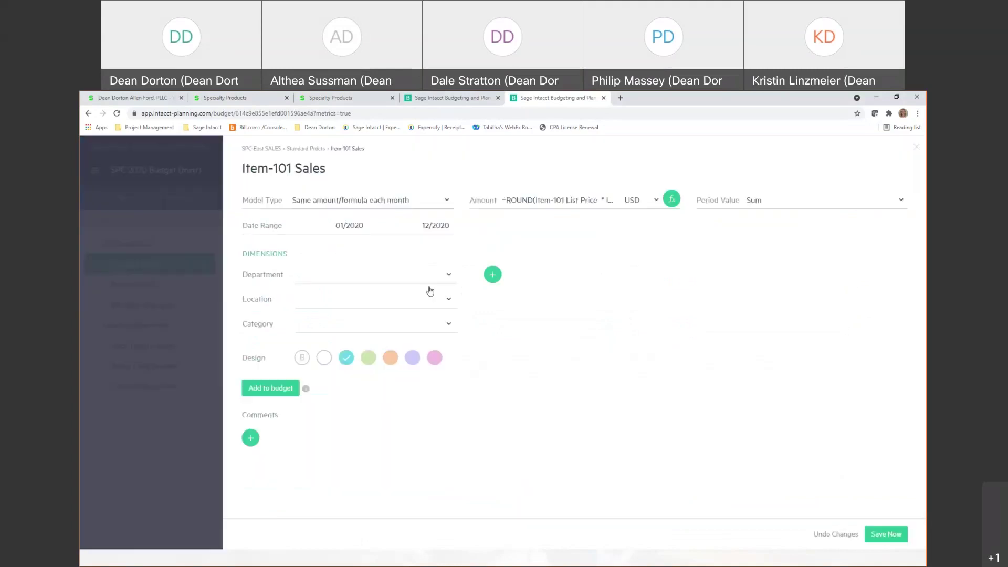
left_click(671, 198)
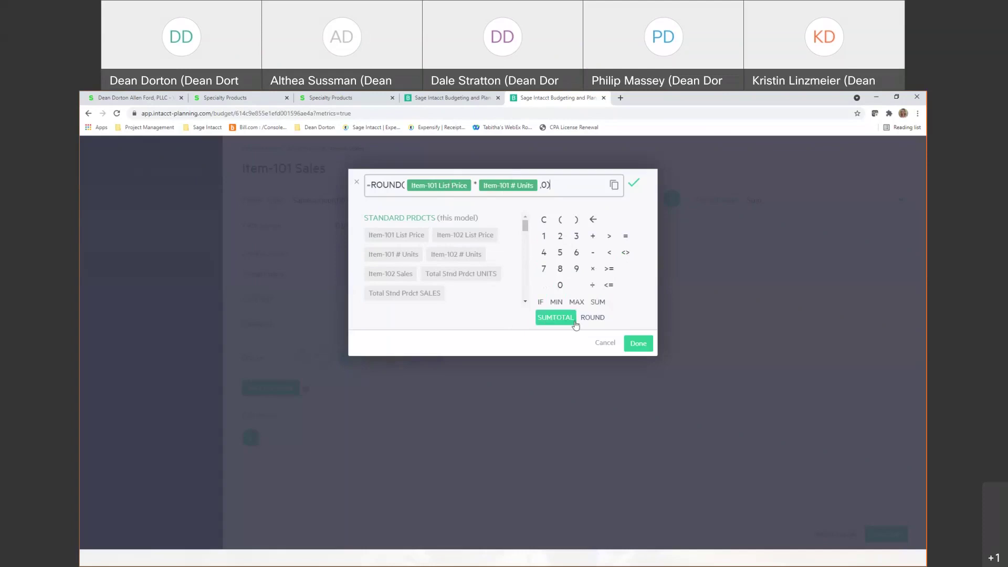
left_click(605, 343)
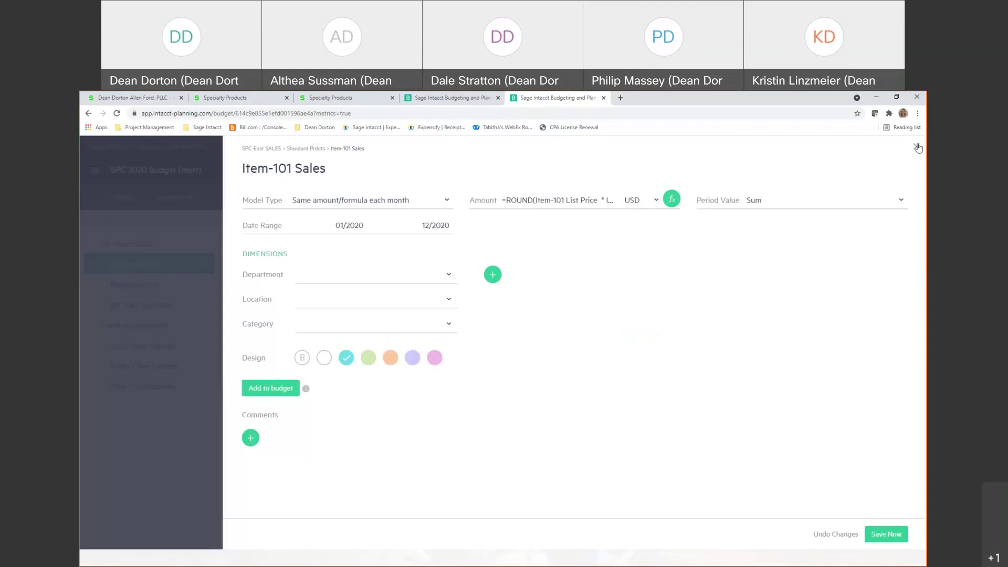
left_click(917, 148)
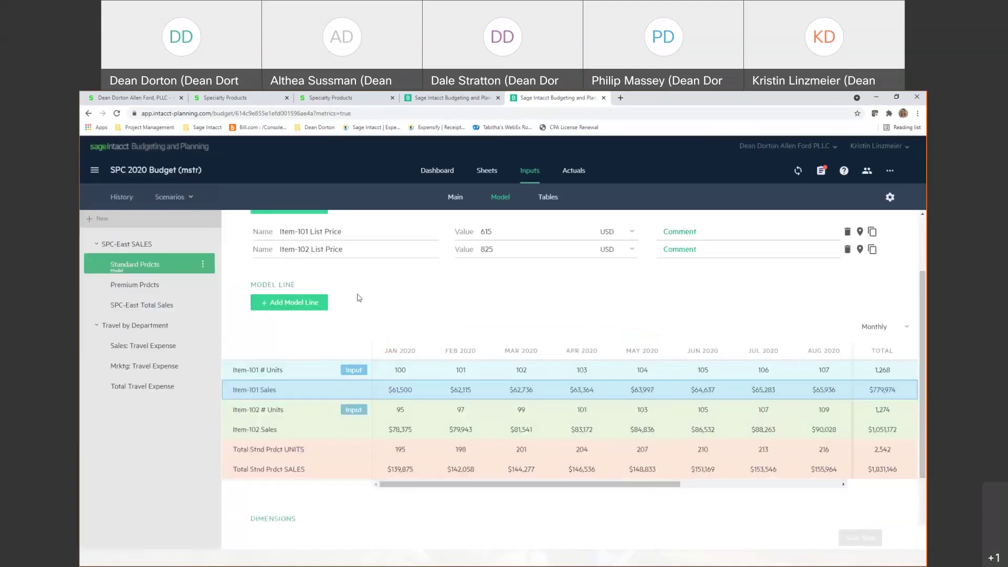
Step: Show the SPC-East Total Sales model, combining standard and premium sales for $4,841,464
scroll(359, 298, "down", 1)
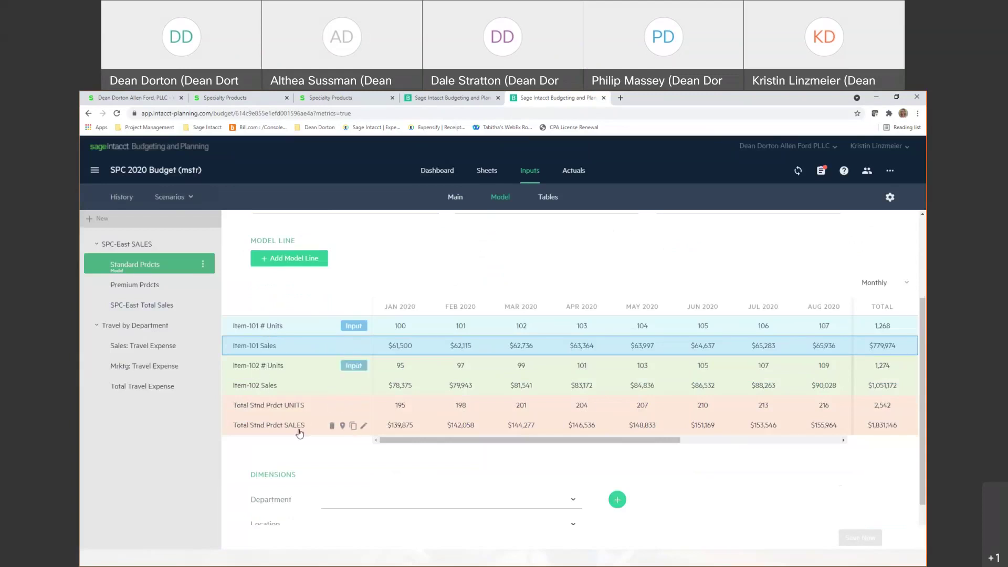
left_click(124, 309)
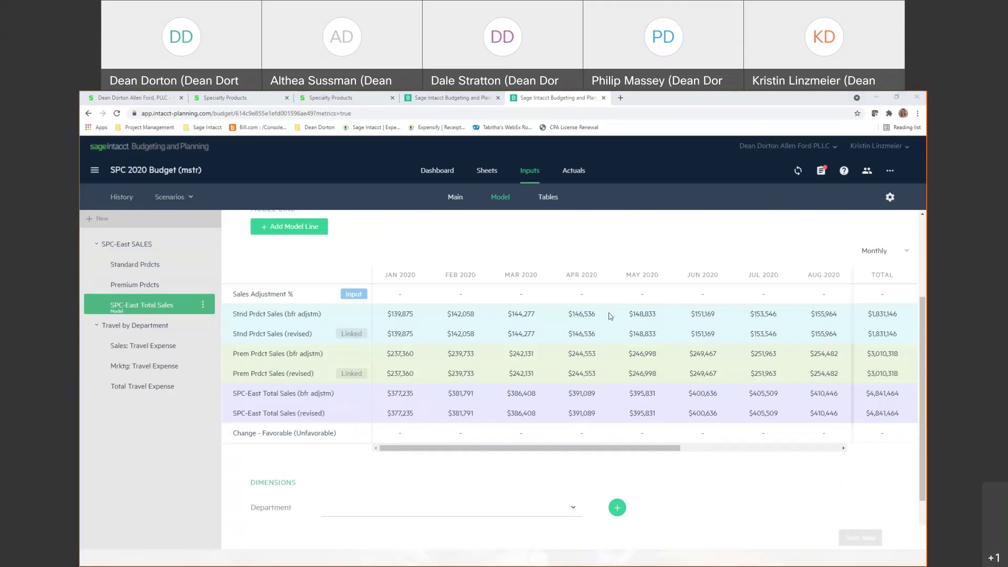
Step: View SPC-East Total Sales under Worst Case: -70% to -85% adjustments, $1,924,797 total
scroll(671, 498, "up", 1)
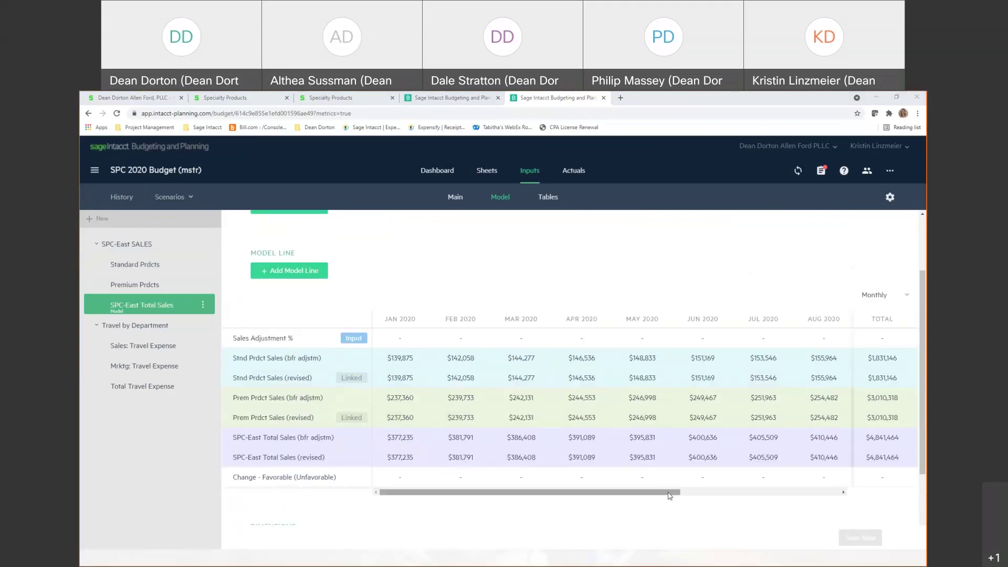
left_click_drag(617, 495, 708, 502)
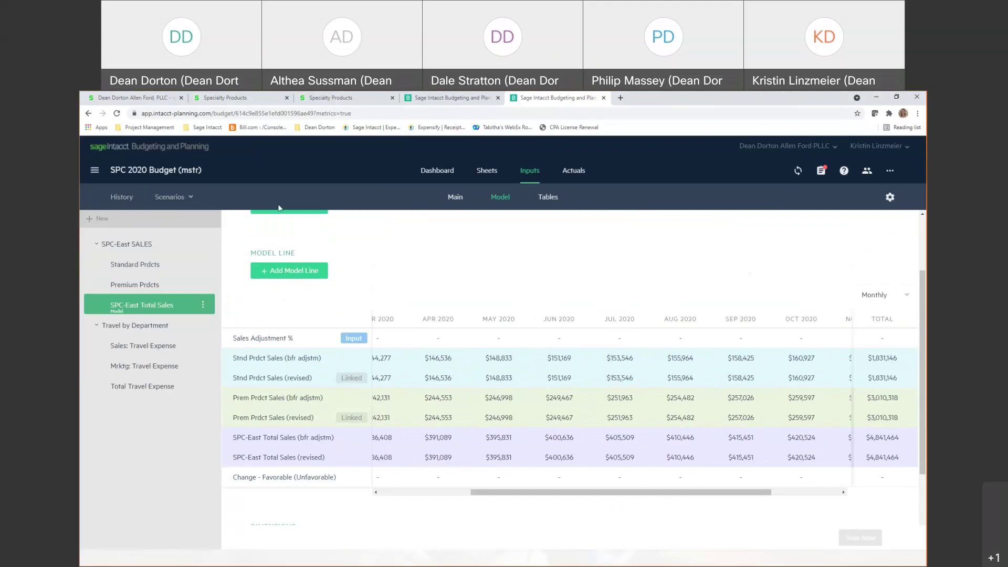
left_click(177, 200)
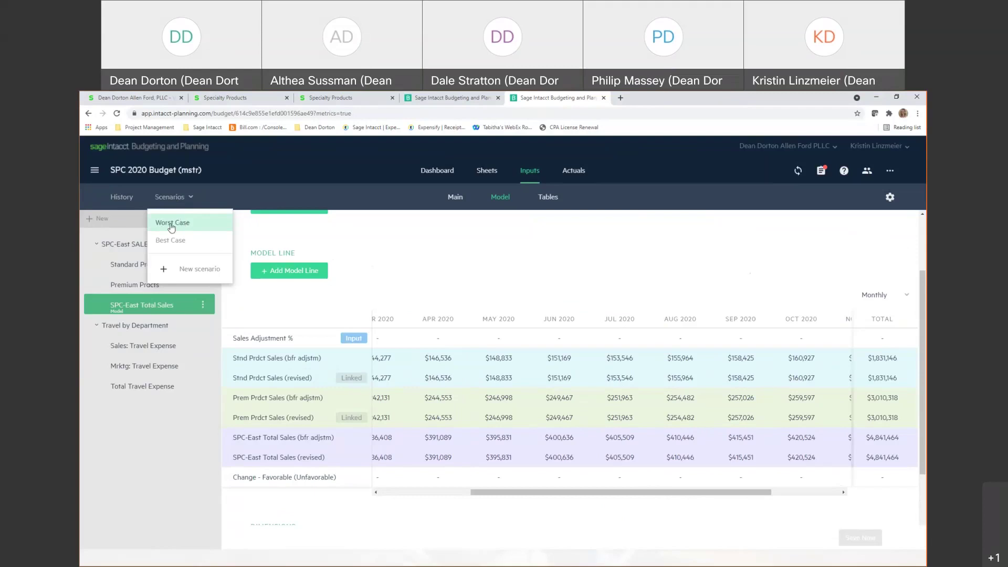
left_click(171, 225)
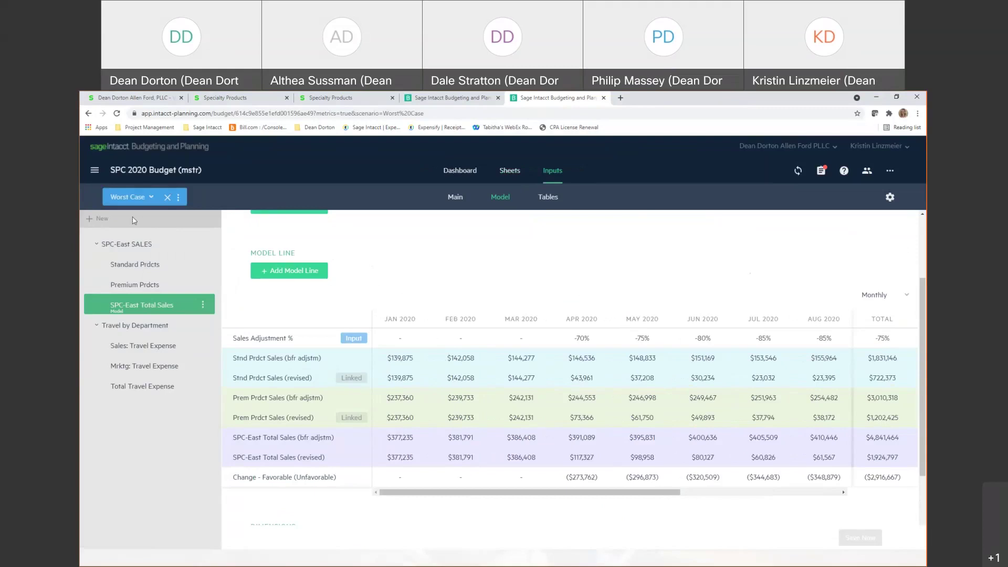
scroll(581, 496, "right", 1)
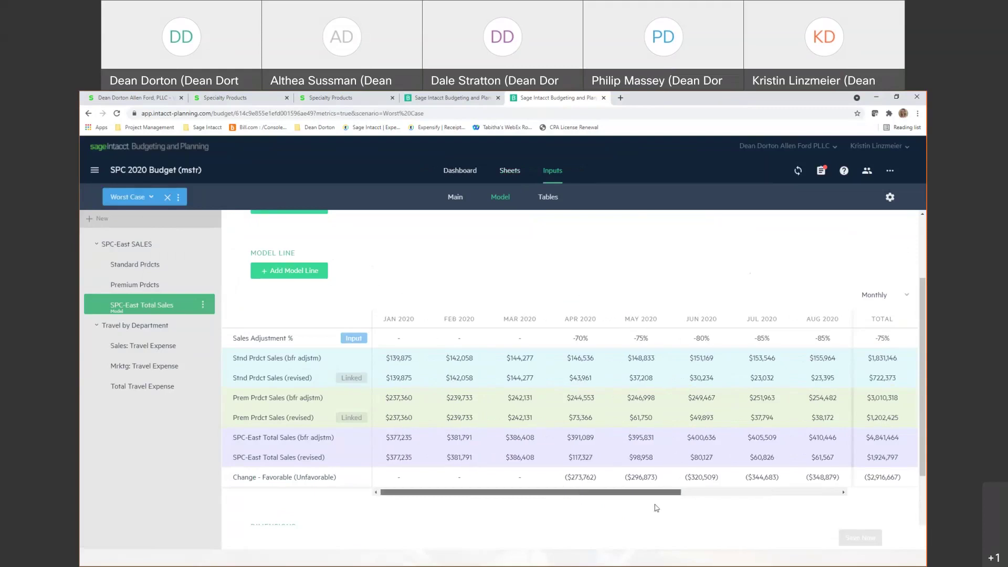
scroll(656, 507, "right", 3)
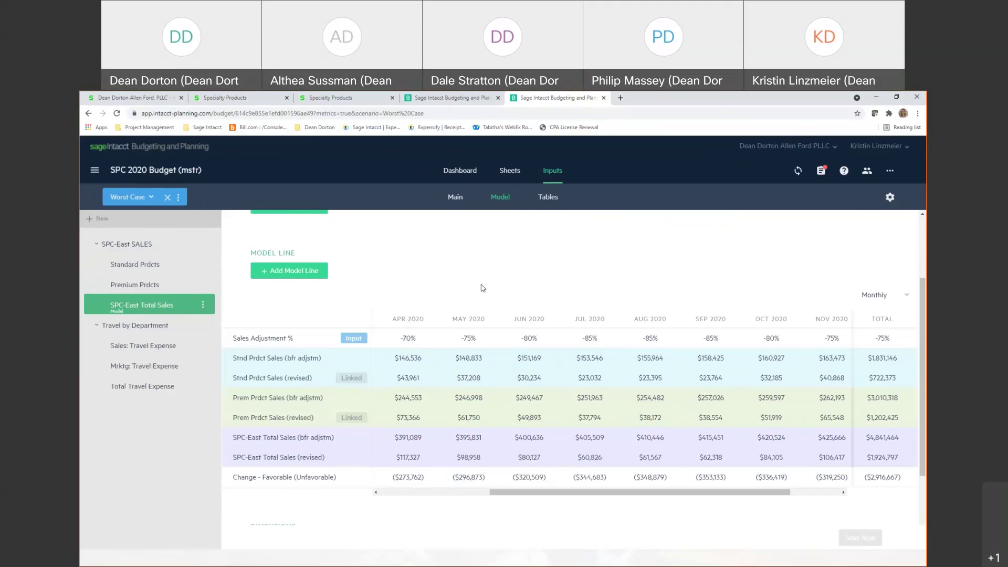
Step: Switch the model to Best Case, where adjustments ease to -50% from July and sales reach $2,696,083
left_click(179, 197)
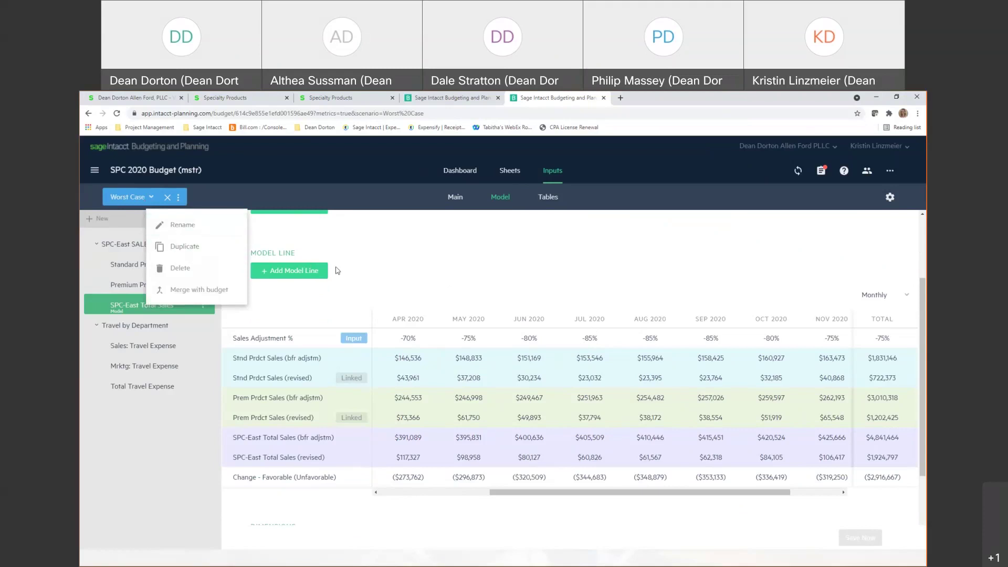
left_click(320, 263)
left_click(150, 199)
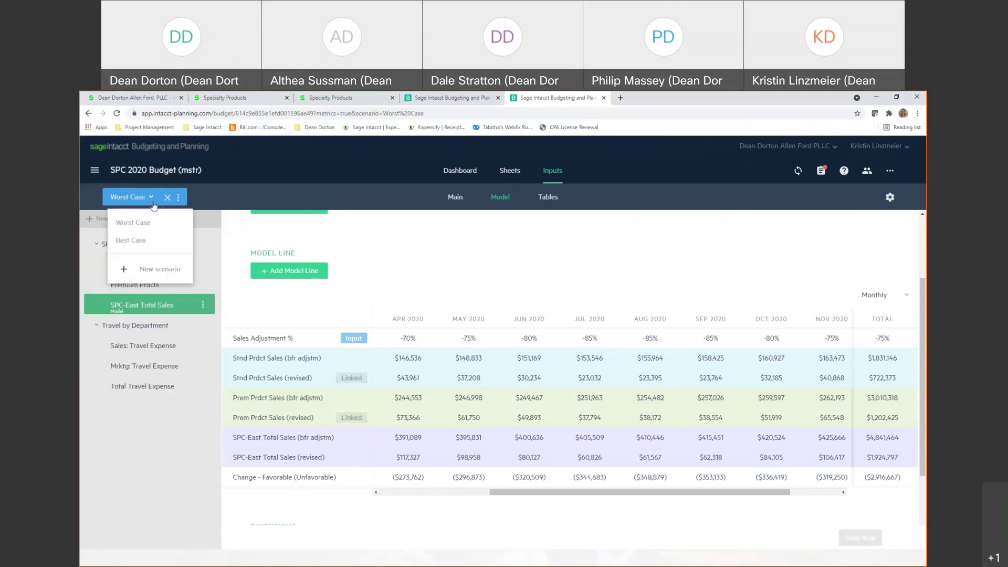
left_click(128, 242)
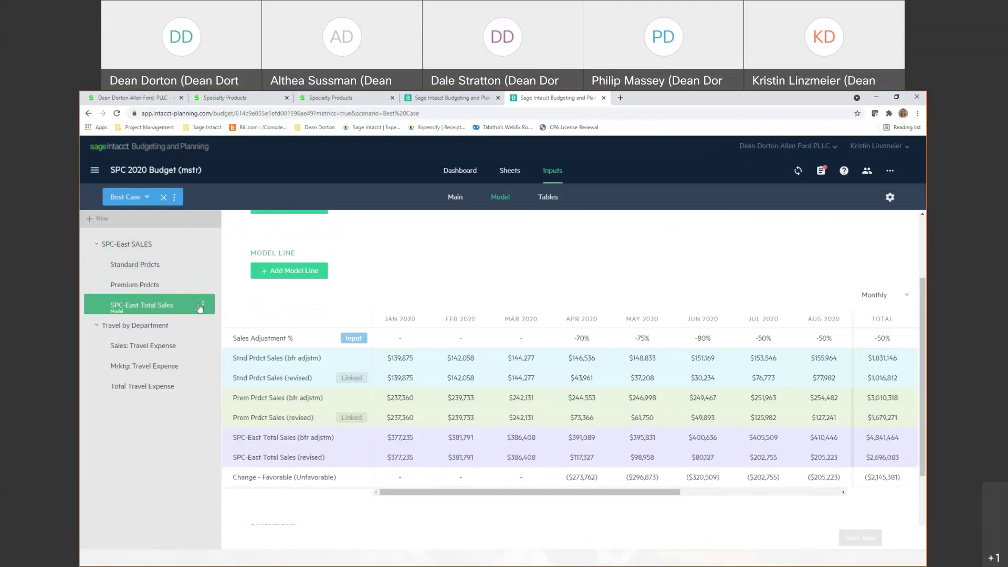
left_click_drag(625, 494, 775, 504)
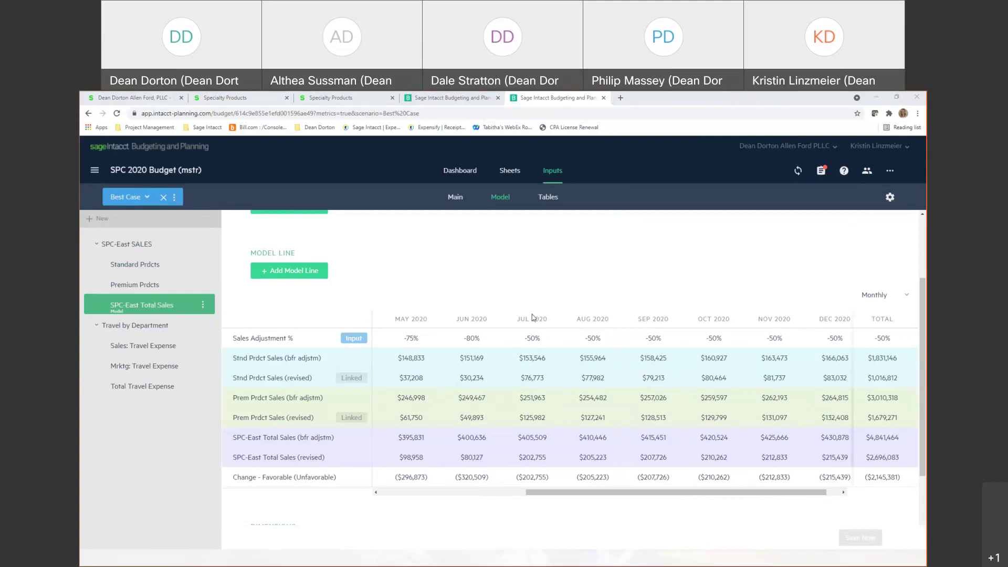
left_click(509, 174)
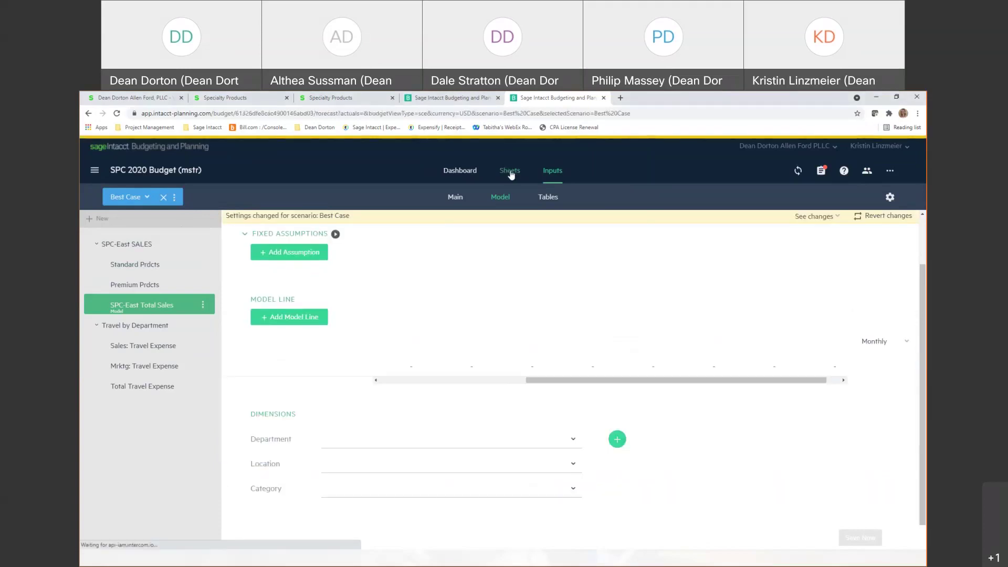
left_click(510, 174)
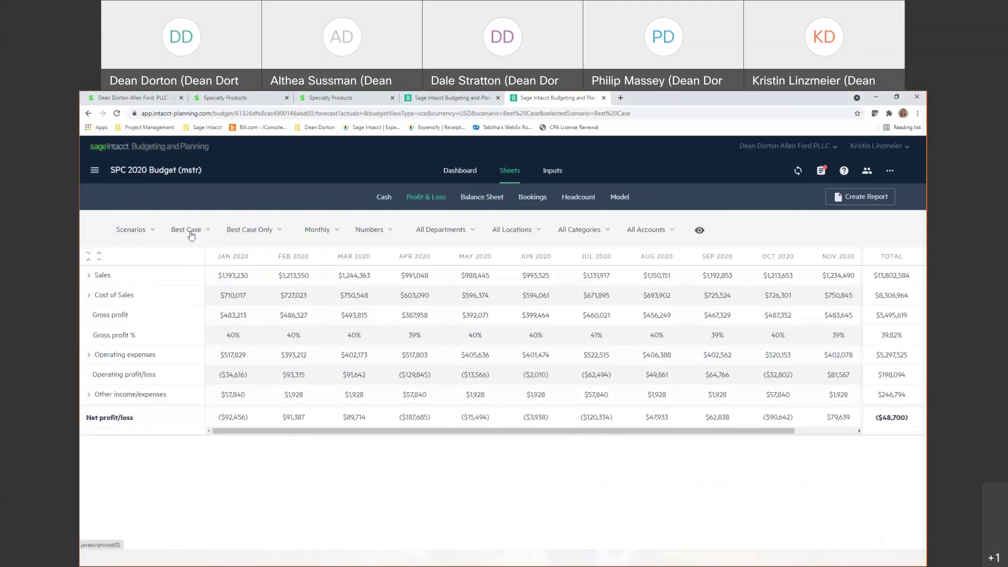
left_click(260, 238)
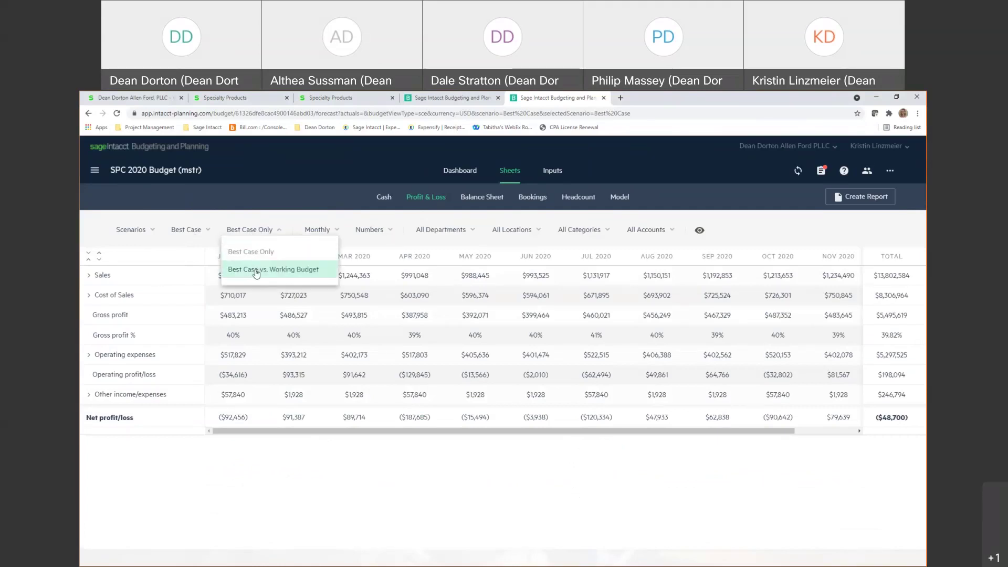
left_click(256, 271)
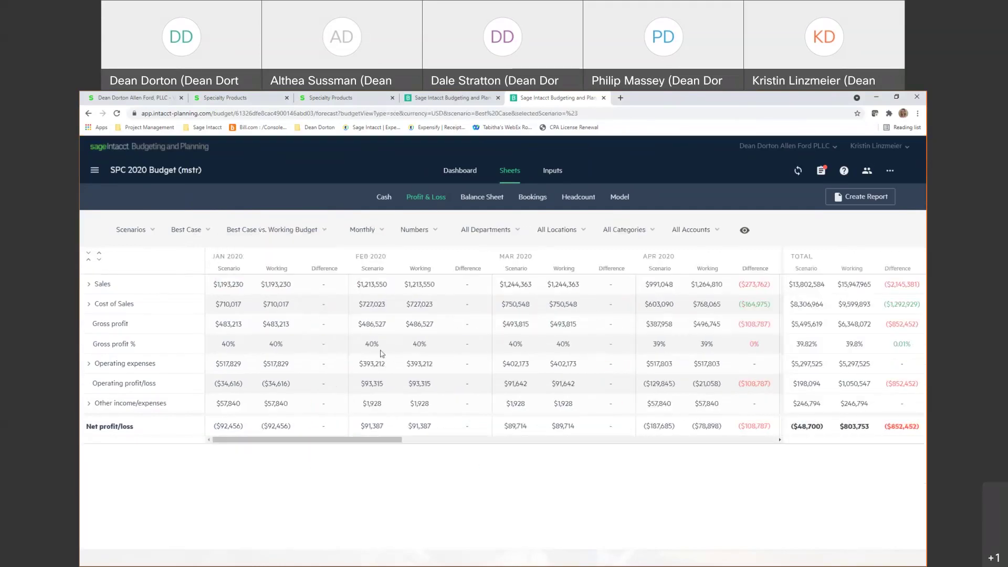
left_click_drag(434, 444, 598, 448)
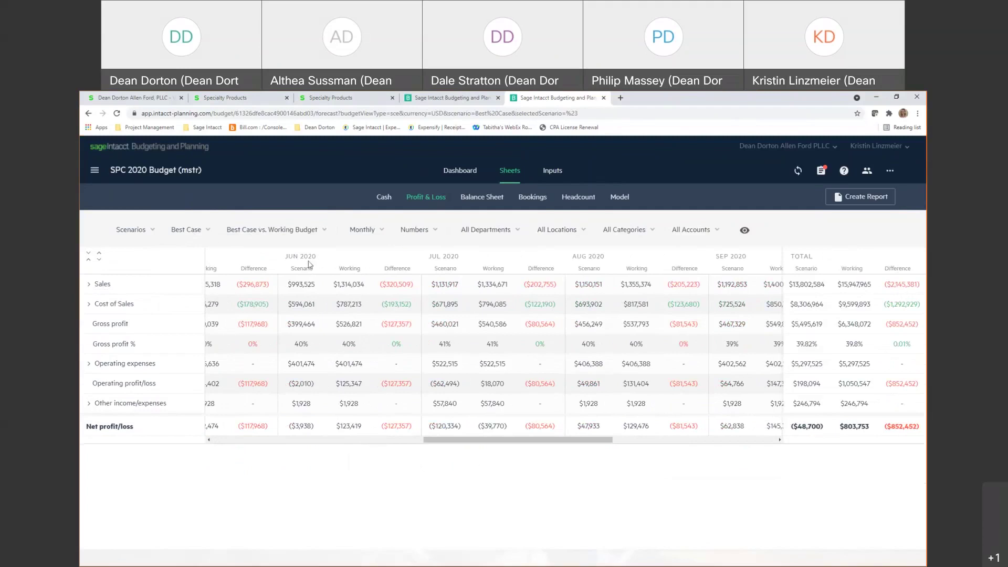
Step: Compare Worst Case to Working Budget on Profit & Loss: ($355,153) net loss versus $803,753
left_click(198, 235)
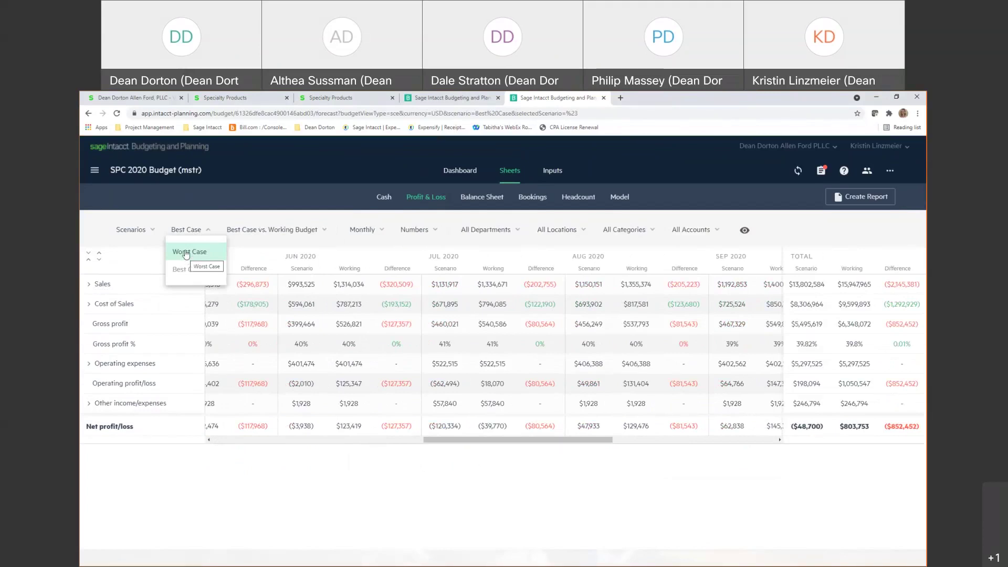
left_click(186, 253)
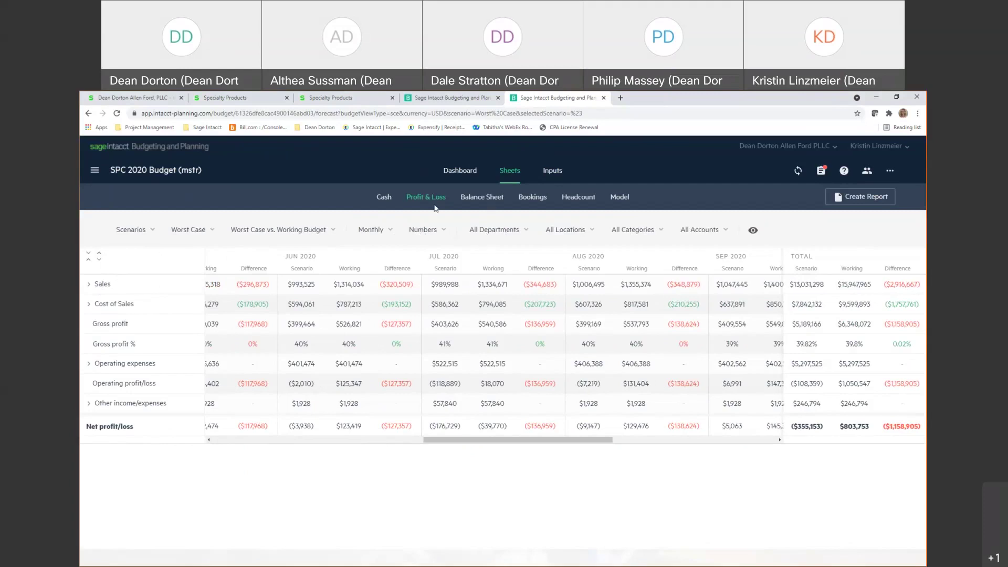
left_click(514, 232)
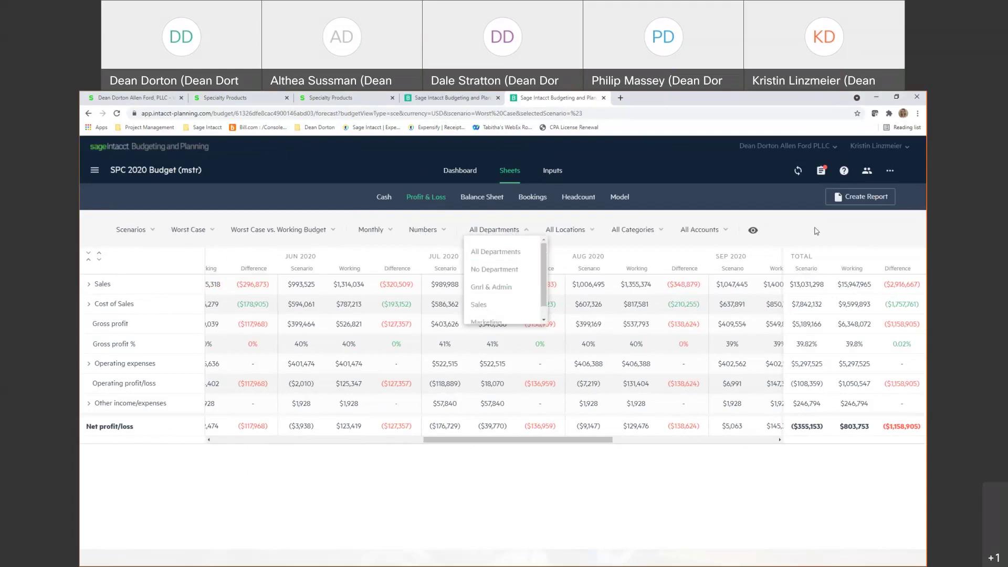
left_click(814, 231)
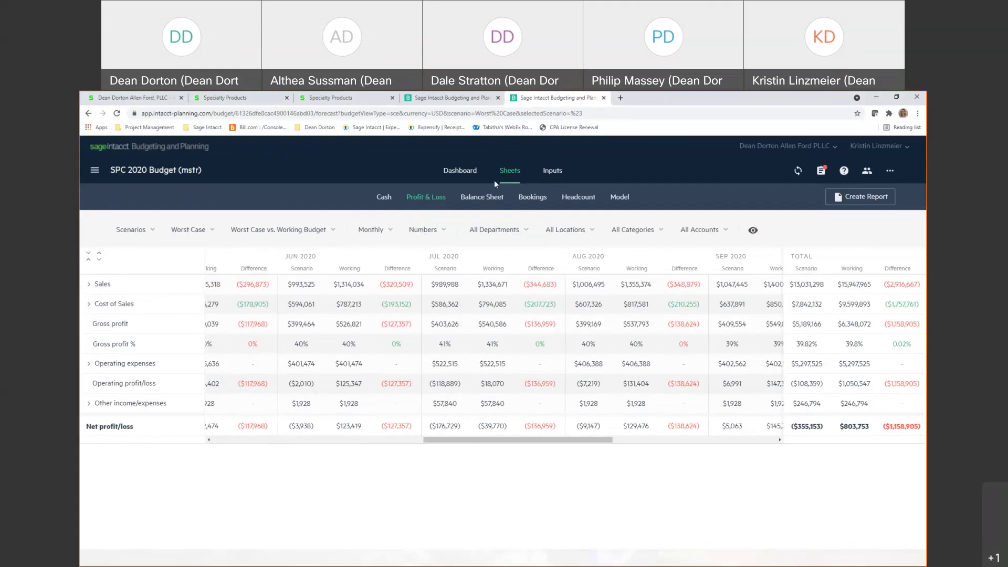
Step: Set the budget dashboard to Worst Case vs. Working Budget and scroll to Budget highlights
left_click(464, 175)
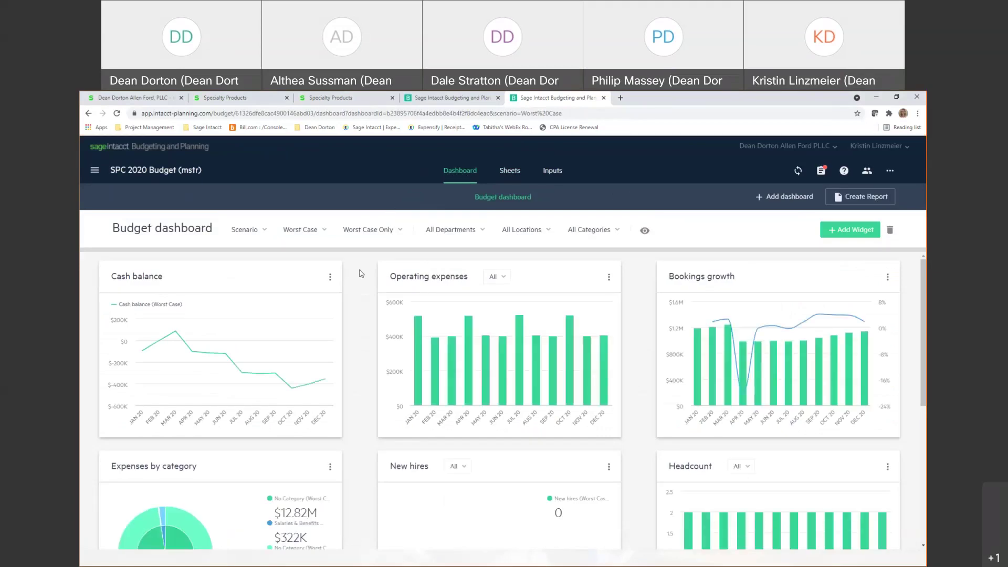
left_click(255, 231)
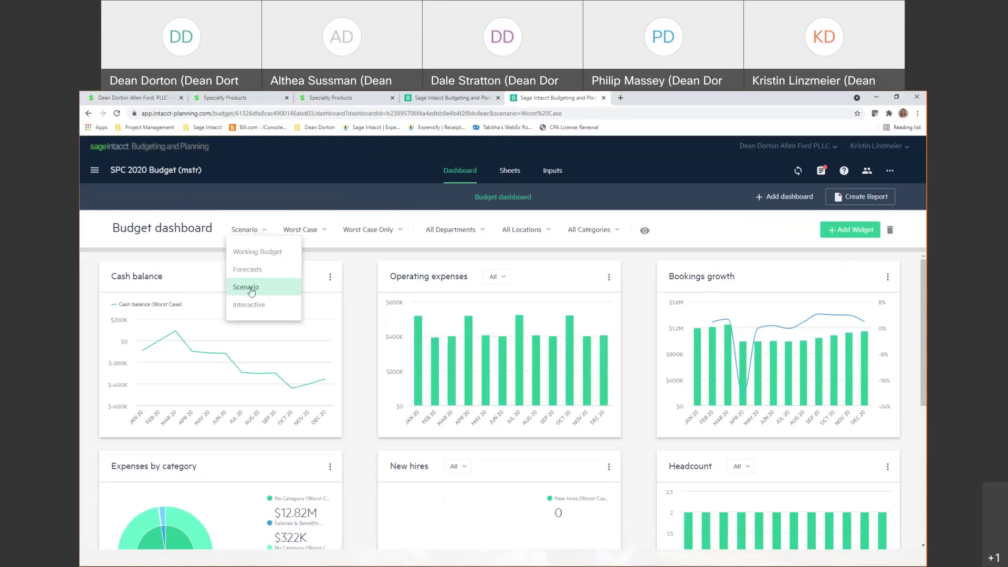
left_click(313, 232)
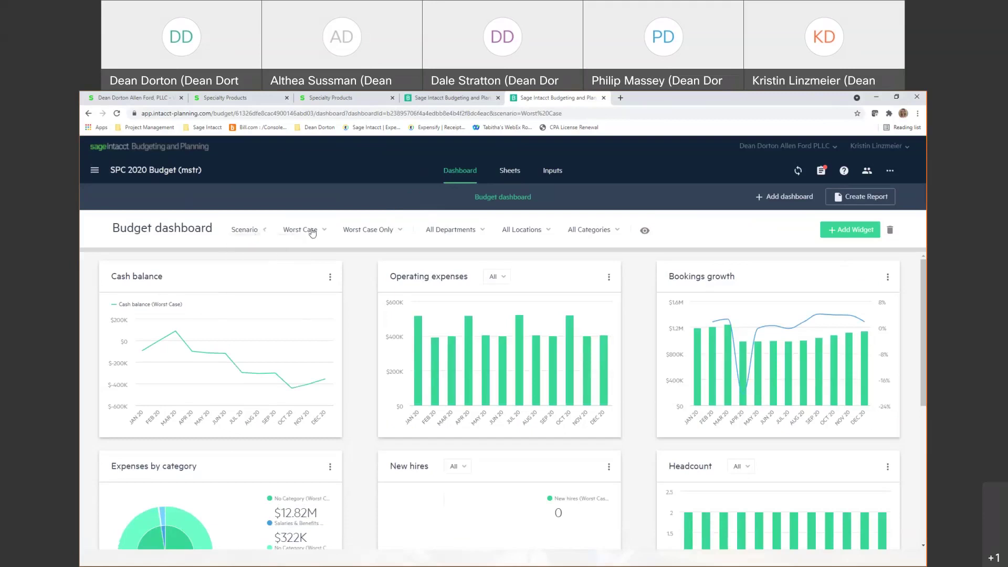
left_click(373, 233)
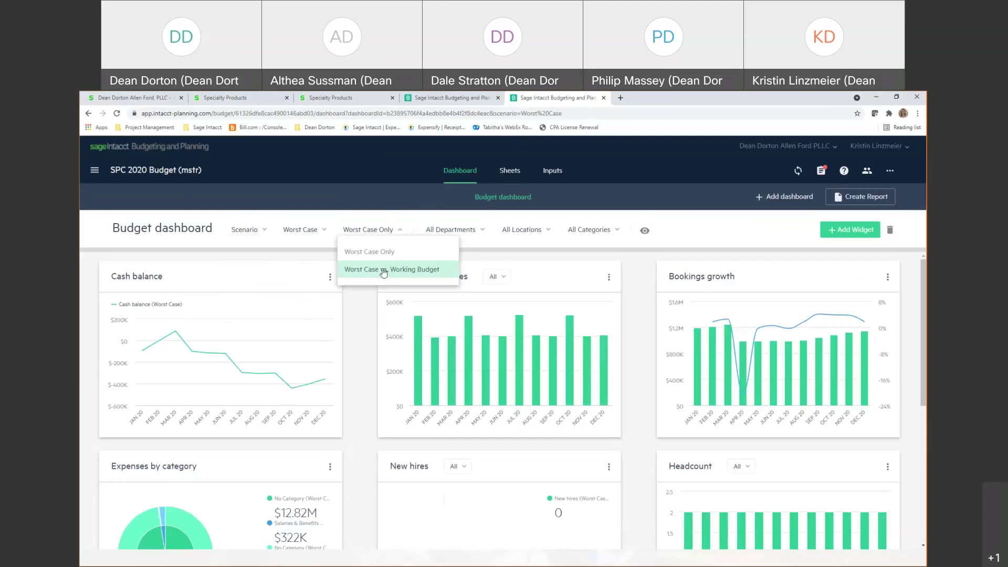
left_click(384, 271)
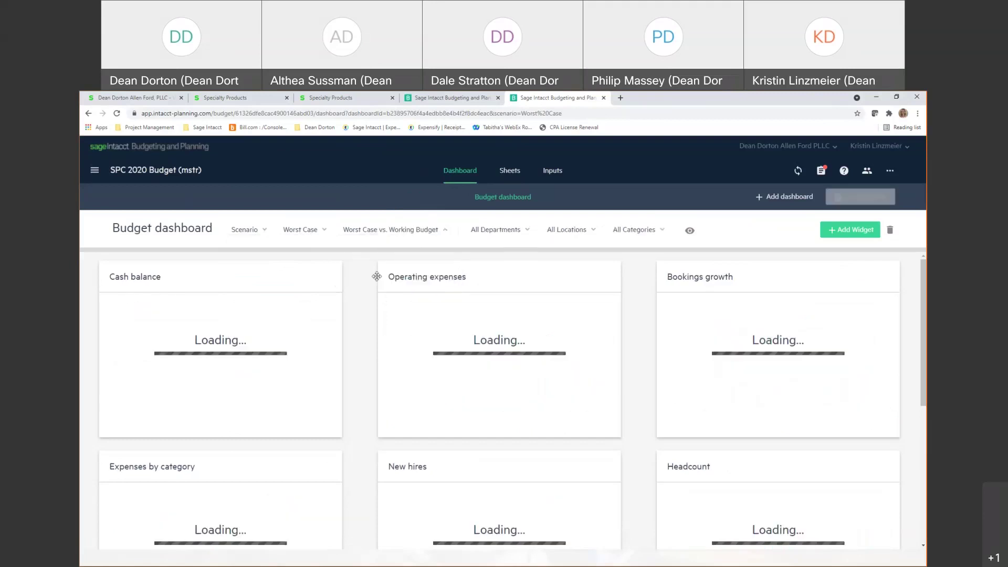
scroll(398, 345, "down", 1)
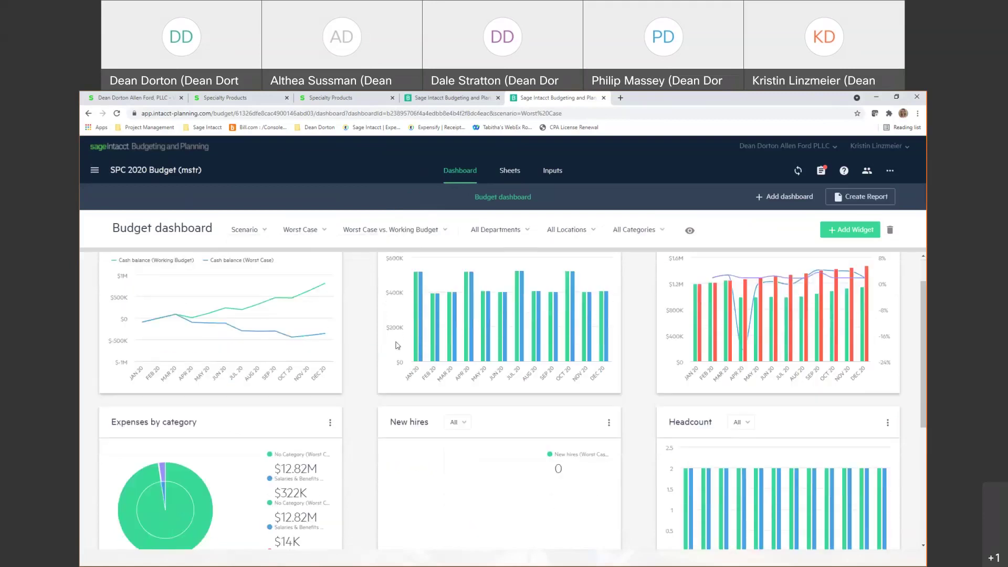
scroll(393, 362, "down", 2)
scroll(389, 381, "down", 3)
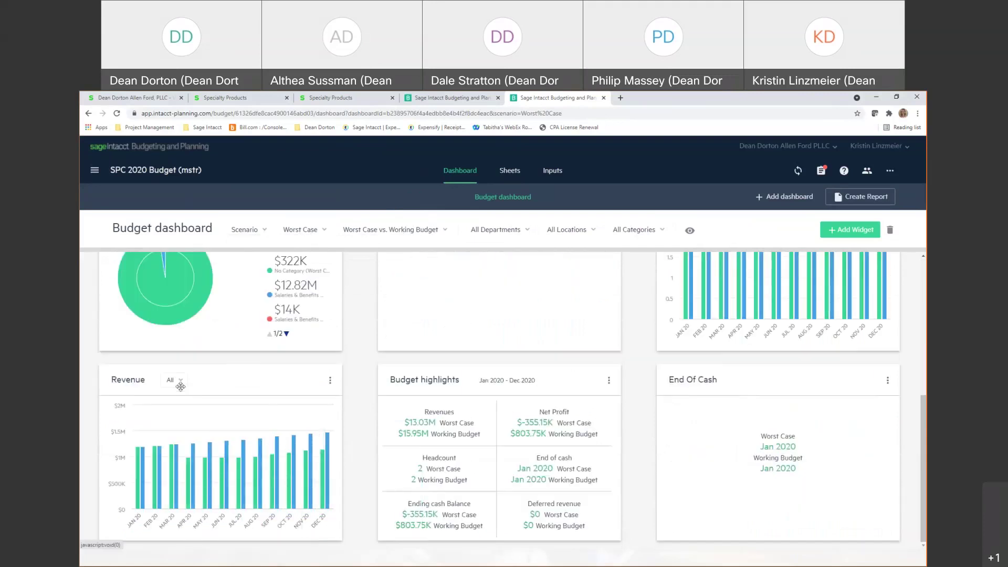
mouse_move(214, 408)
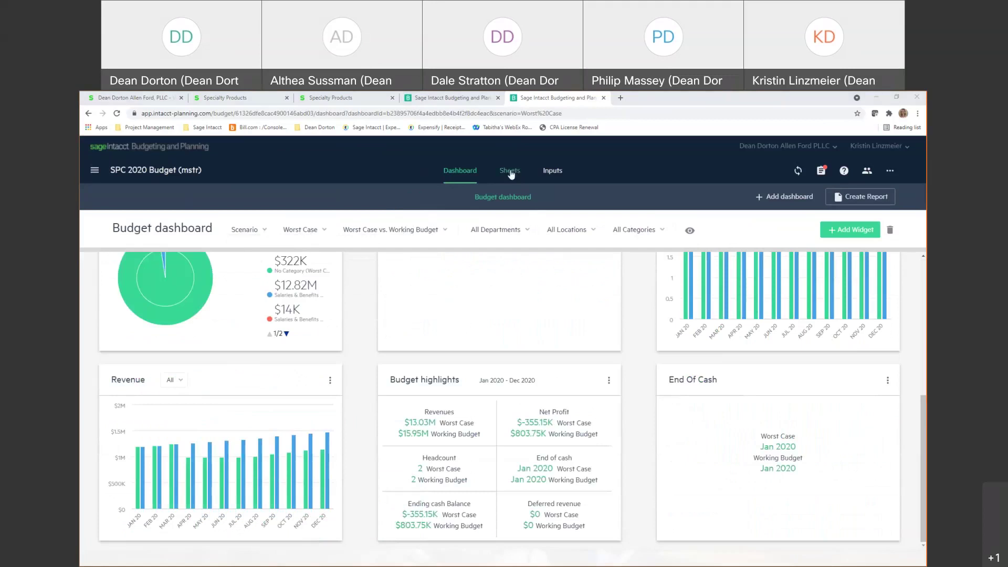
Step: Exit the Worst Case scenario in the Inputs sheet, showing Standard Products (4010) at $1,831,146
left_click(511, 174)
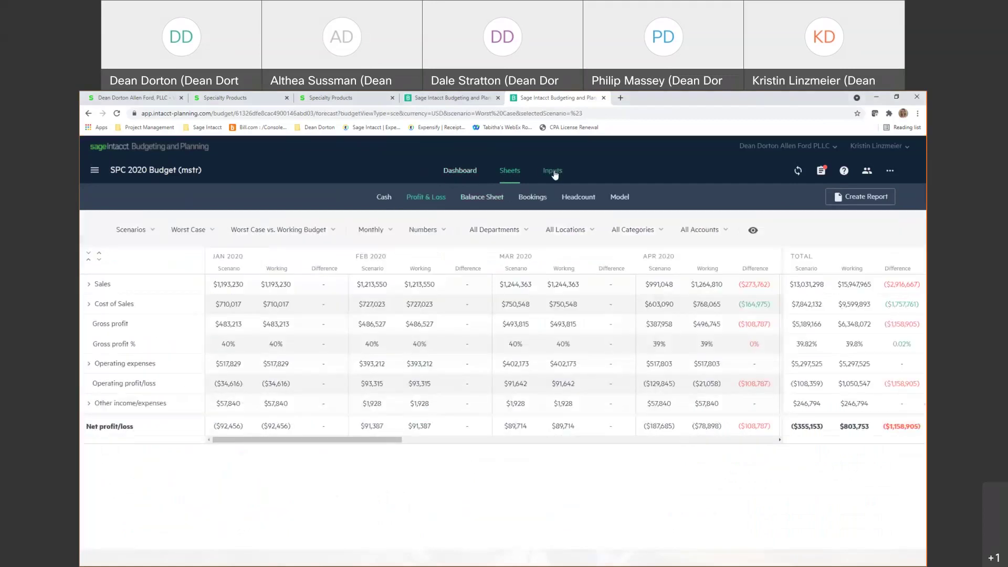
left_click(553, 171)
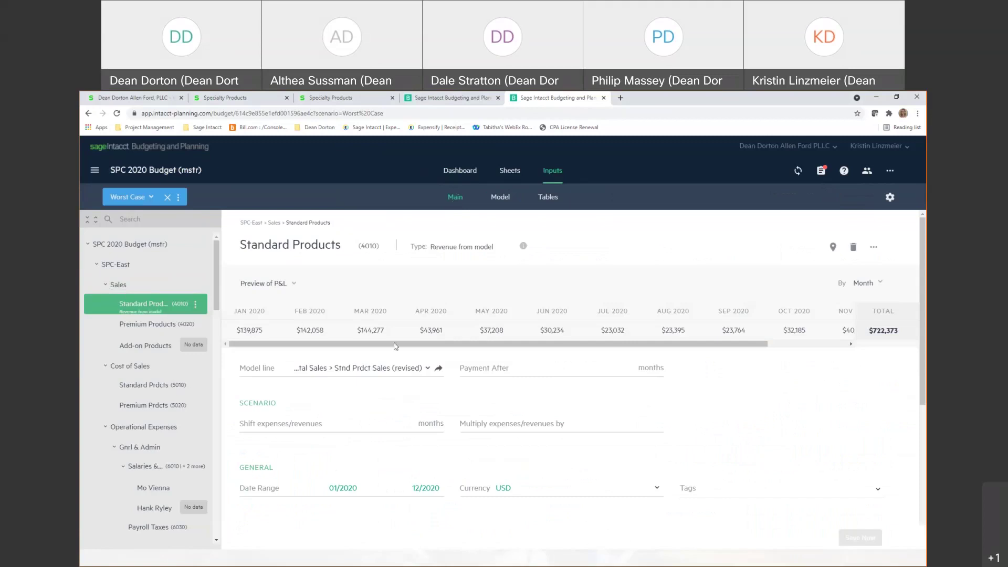
scroll(305, 328, "right", 3)
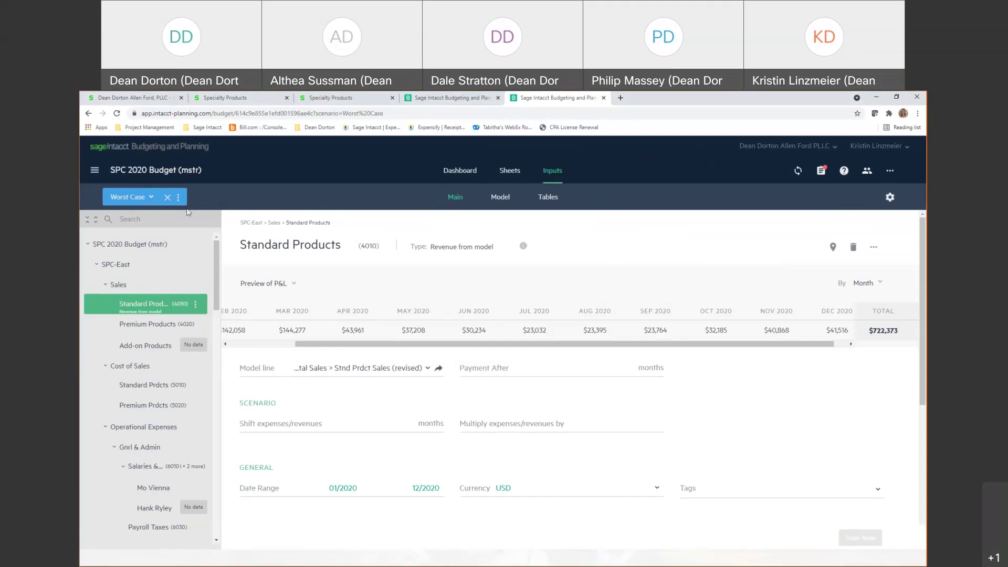
left_click(167, 197)
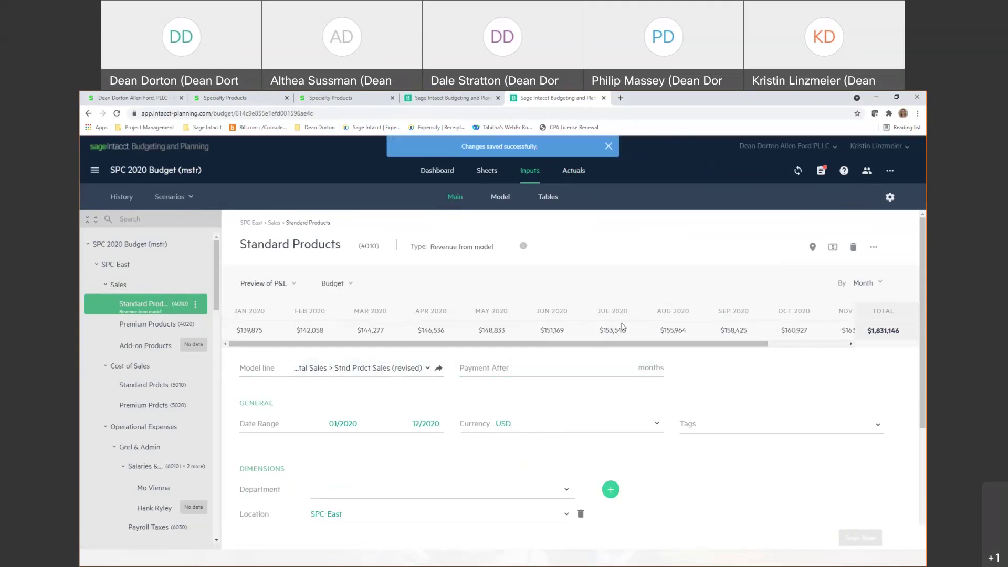
Step: Switch to the 'Snapshot before merge' version in History, then return to SPC 2020 Budget (mstr)
left_click(122, 198)
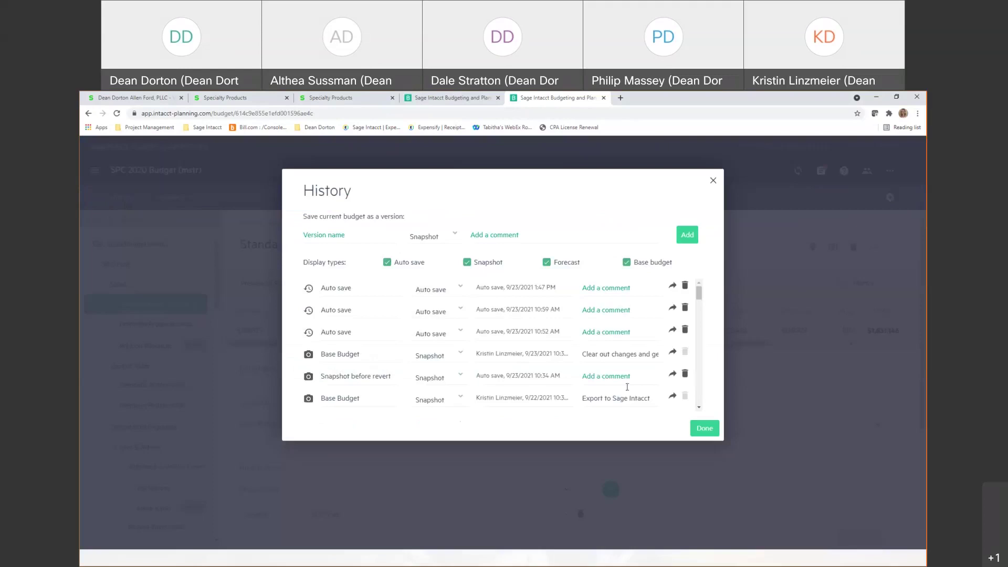
scroll(598, 334, "down", 2)
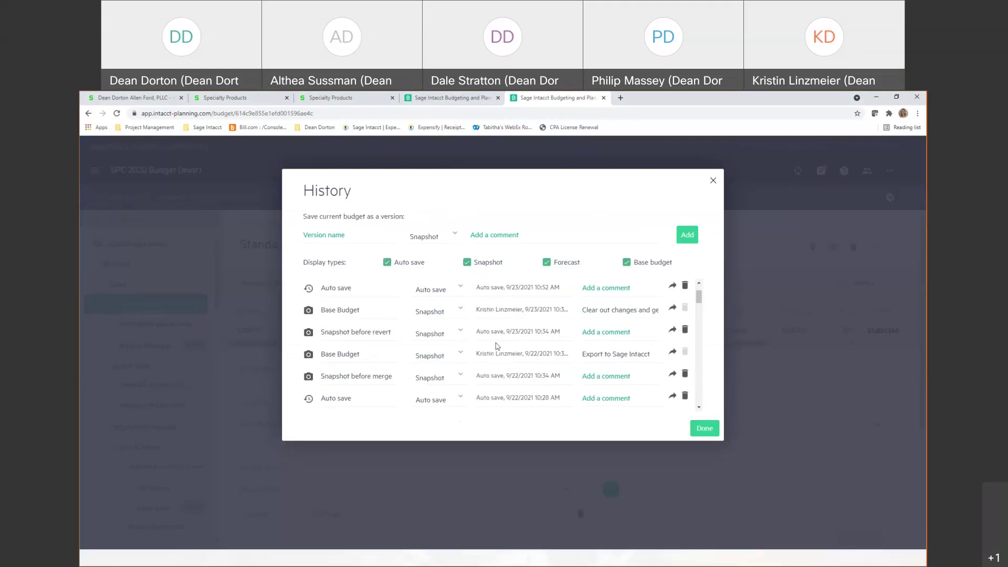
scroll(500, 369, "down", 2)
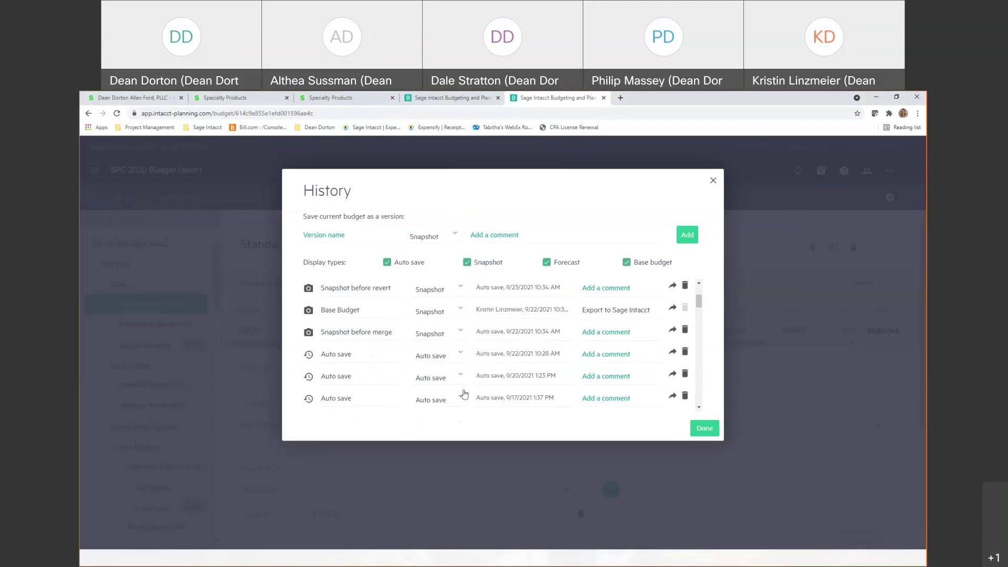
scroll(473, 391, "up", 2)
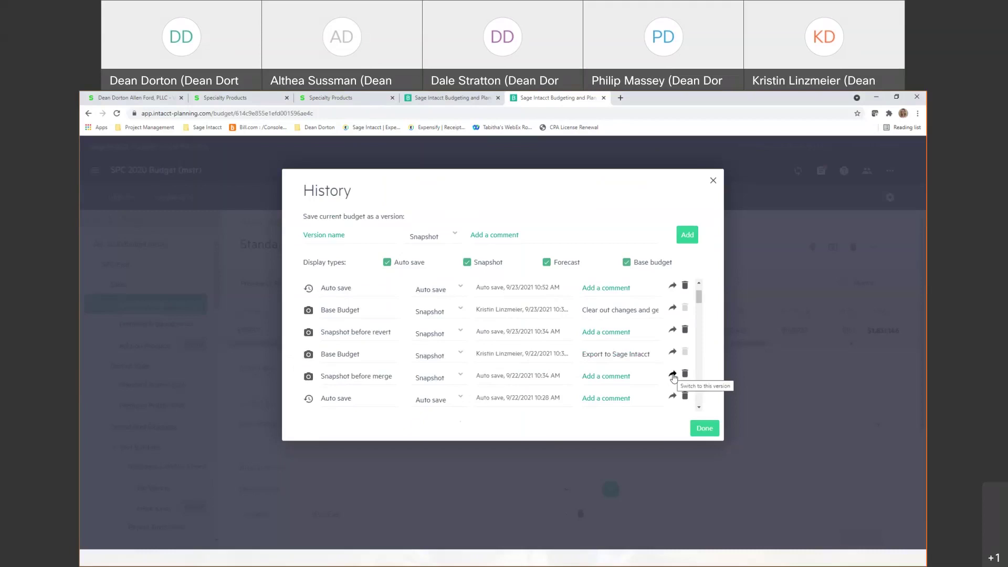
left_click(673, 375)
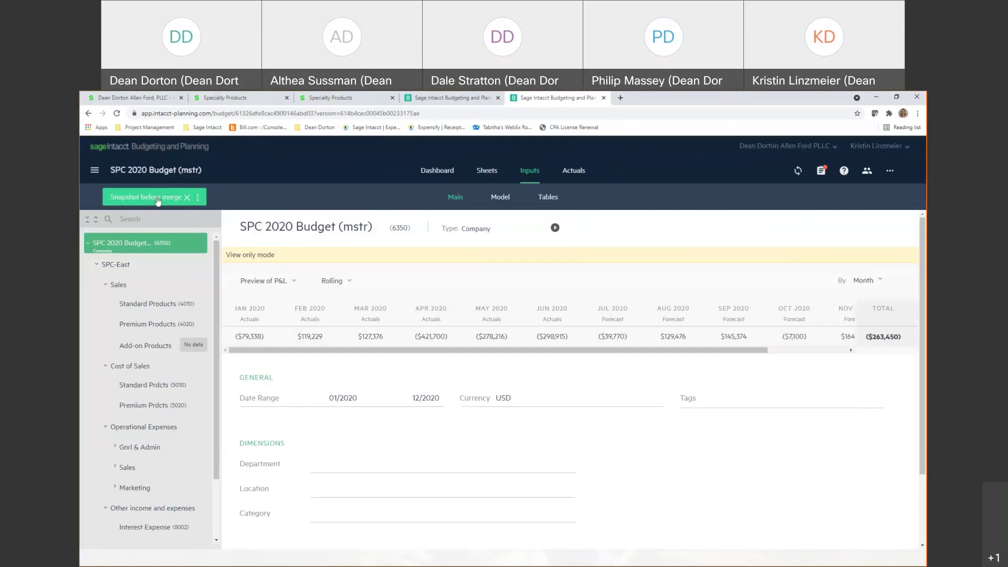
left_click(197, 197)
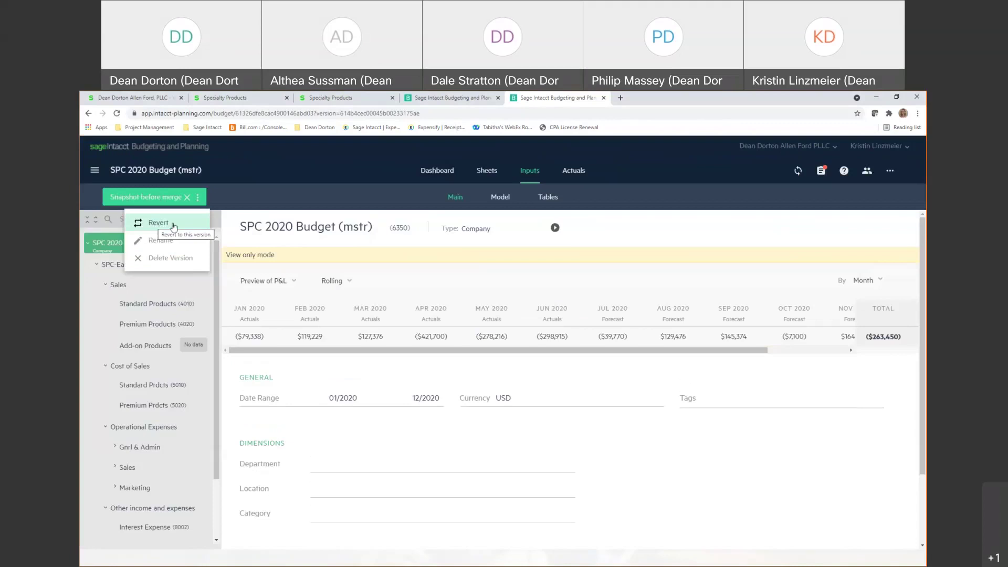
left_click(187, 198)
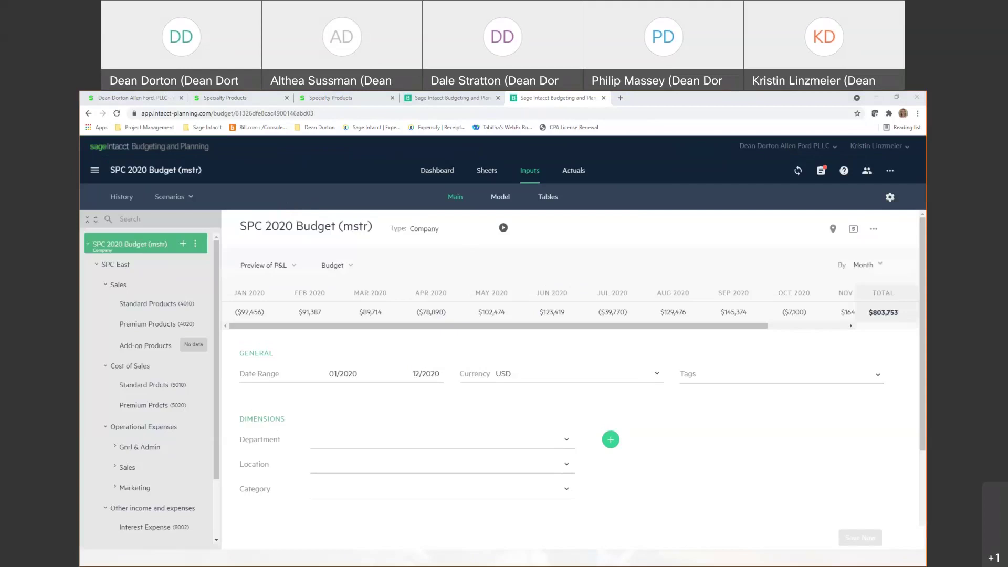
Step: Switch to the Best Case scenario, review Standard Products (4010), and open the scenario's options menu
left_click(184, 199)
left_click(162, 240)
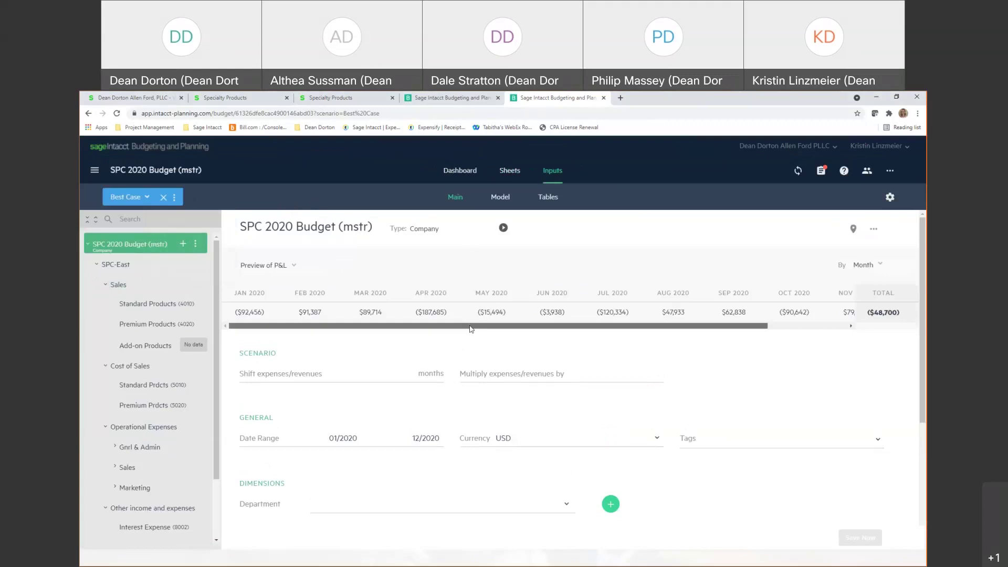
left_click_drag(425, 327, 546, 333)
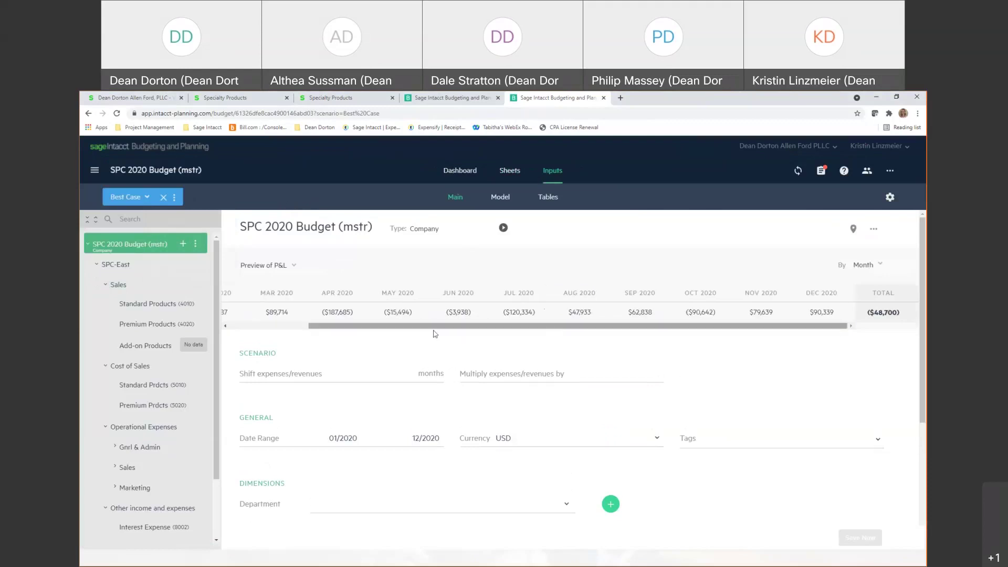
left_click(157, 305)
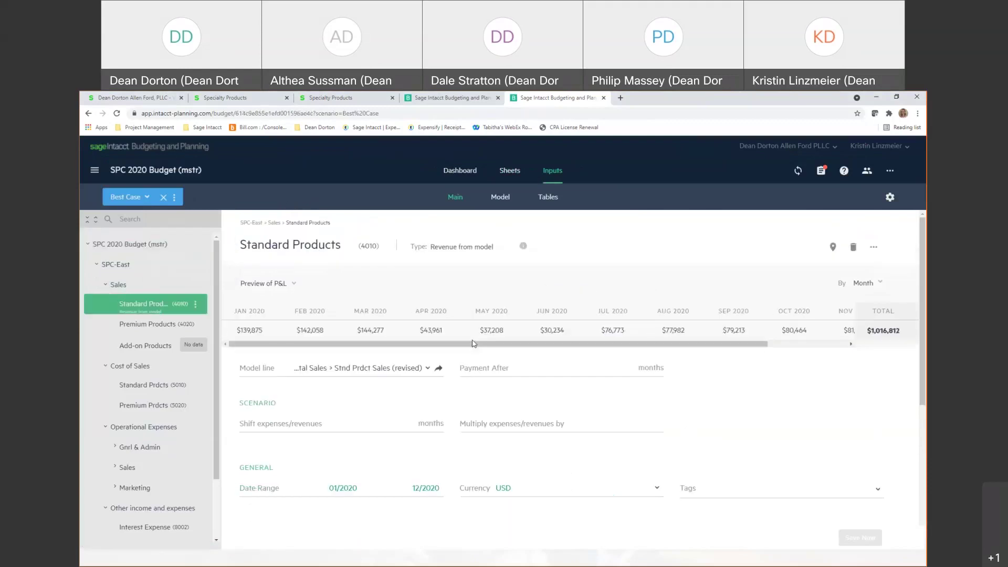
left_click_drag(480, 347, 540, 349)
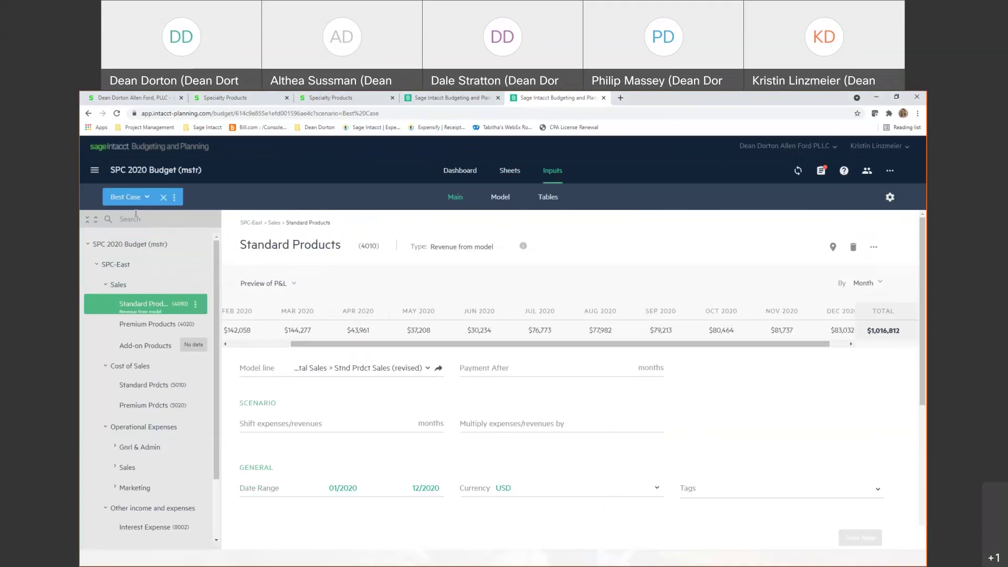
left_click(174, 198)
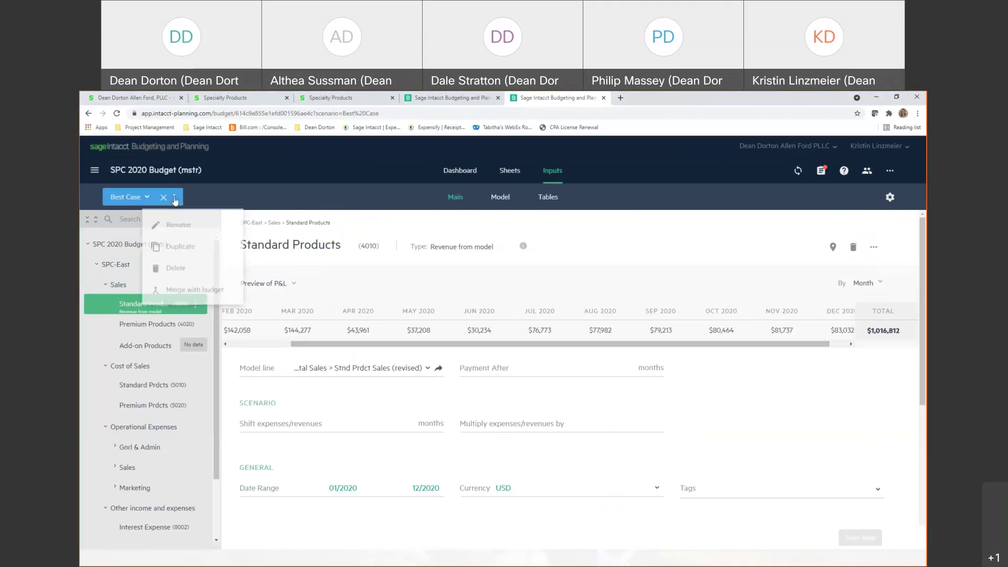
Step: Merge Best Case into SPC 2020 Budget and confirm Standard Products (4010) now shows $1,016,812
left_click(189, 294)
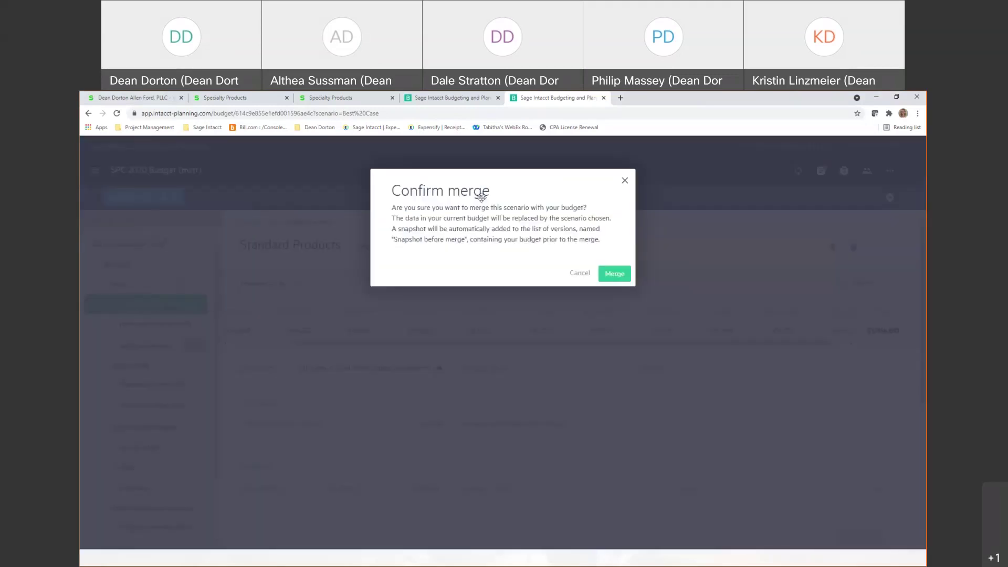
left_click(623, 279)
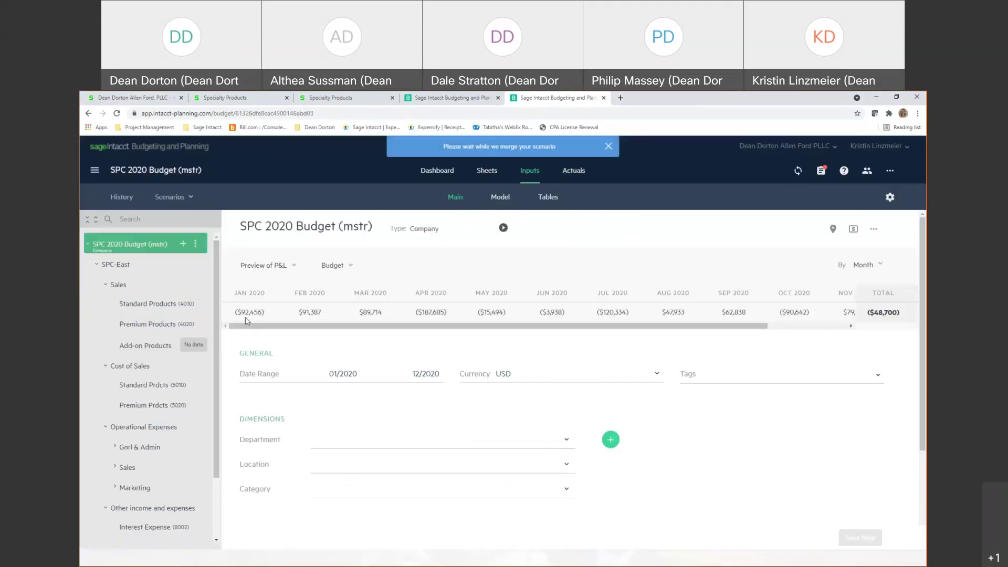
left_click(147, 306)
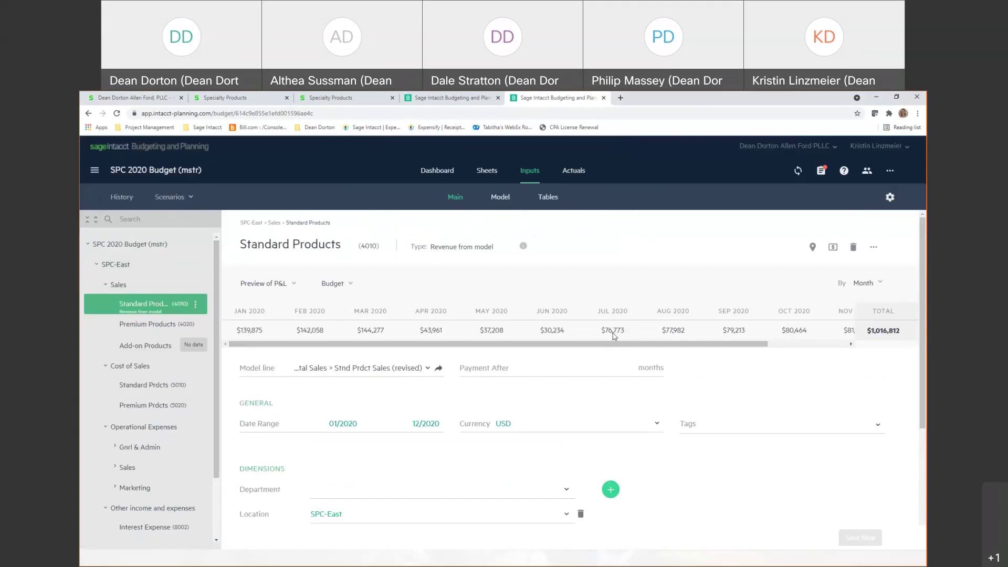
left_click_drag(629, 347, 721, 347)
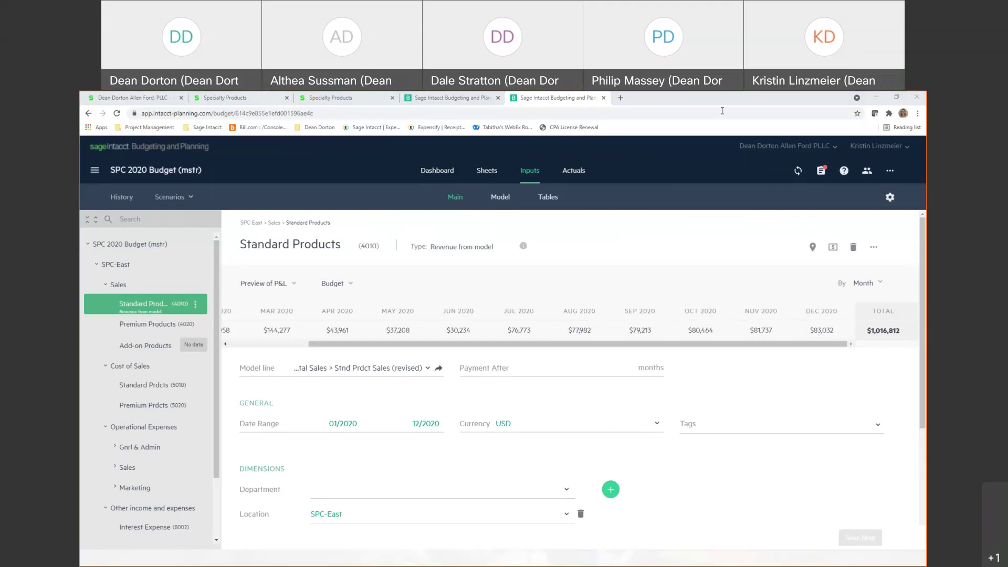
Step: Sign in to Sage Intacct with the company ID, user ID and account password
left_click(798, 171)
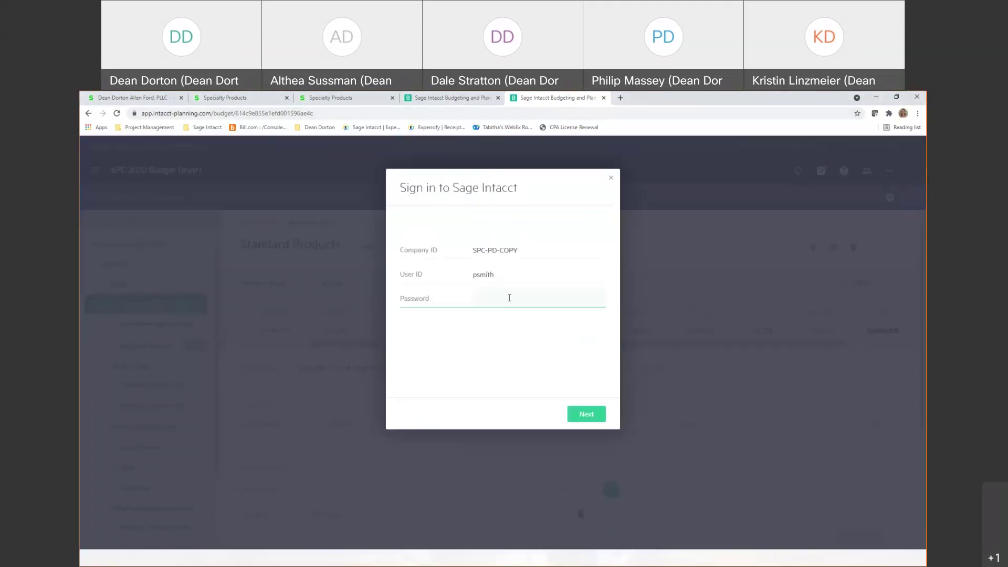
left_click(519, 250)
left_click_drag(518, 251, 482, 254)
key("BackSpace")
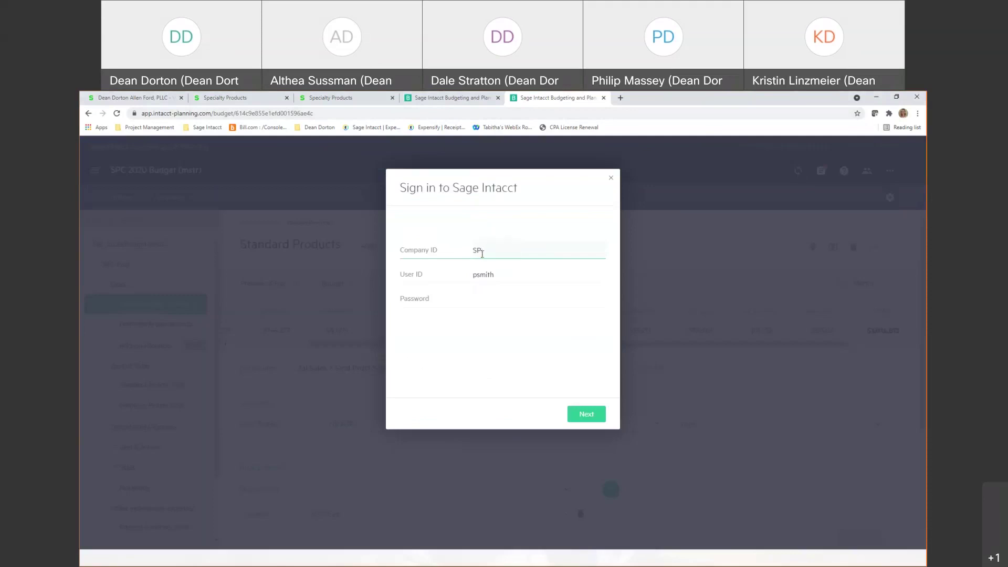
type("SIBPDEE")
key("BackSpace")
type("MO")
key("Tab")
type("emma")
key("Tab")
type("•••••••••")
left_click(574, 411)
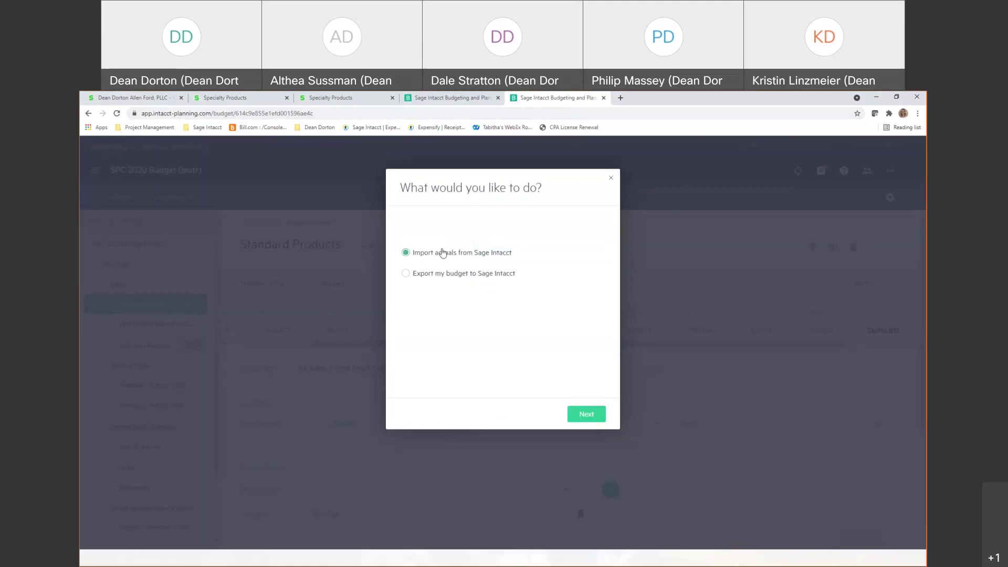
Step: Export the budget to Sage Intacct, adding monthly figures to the existing Base Budget
left_click(403, 274)
left_click(584, 413)
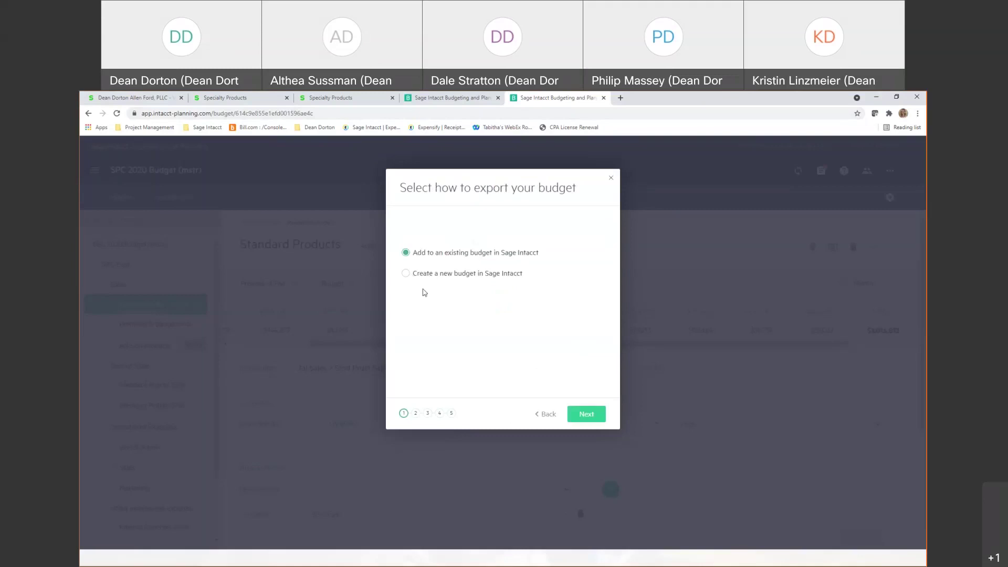
left_click(587, 414)
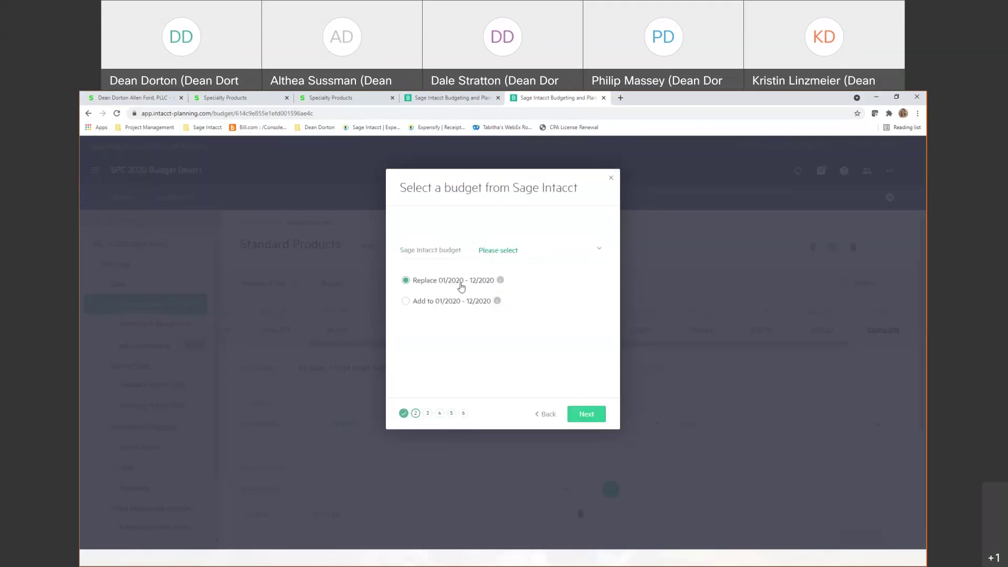
left_click(406, 300)
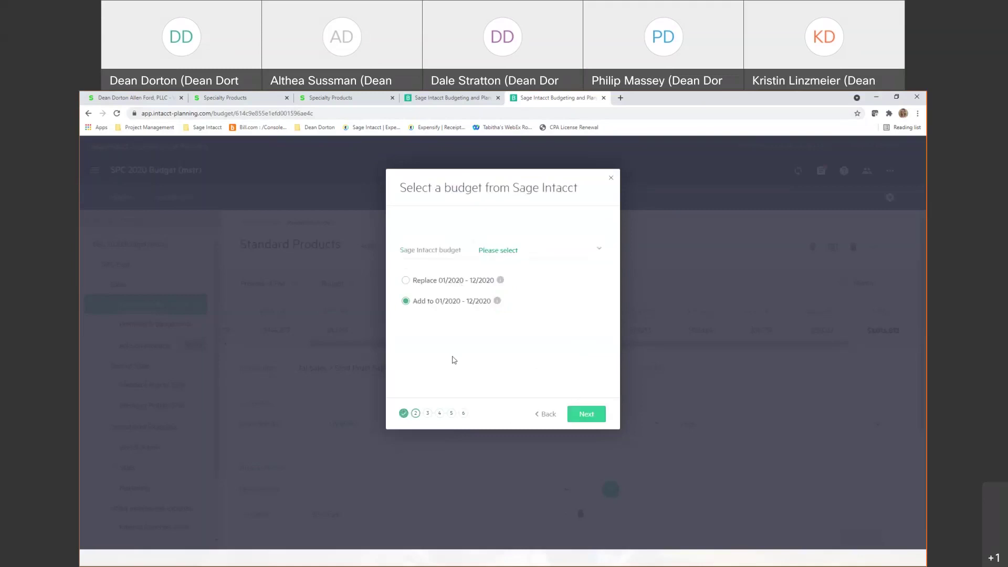
left_click(573, 255)
left_click(491, 288)
left_click(587, 414)
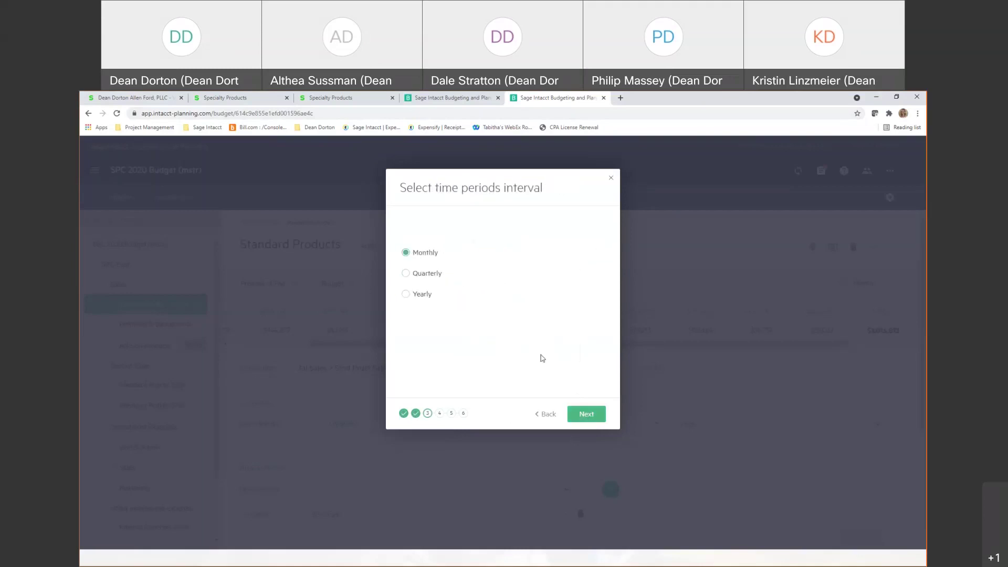
left_click(597, 415)
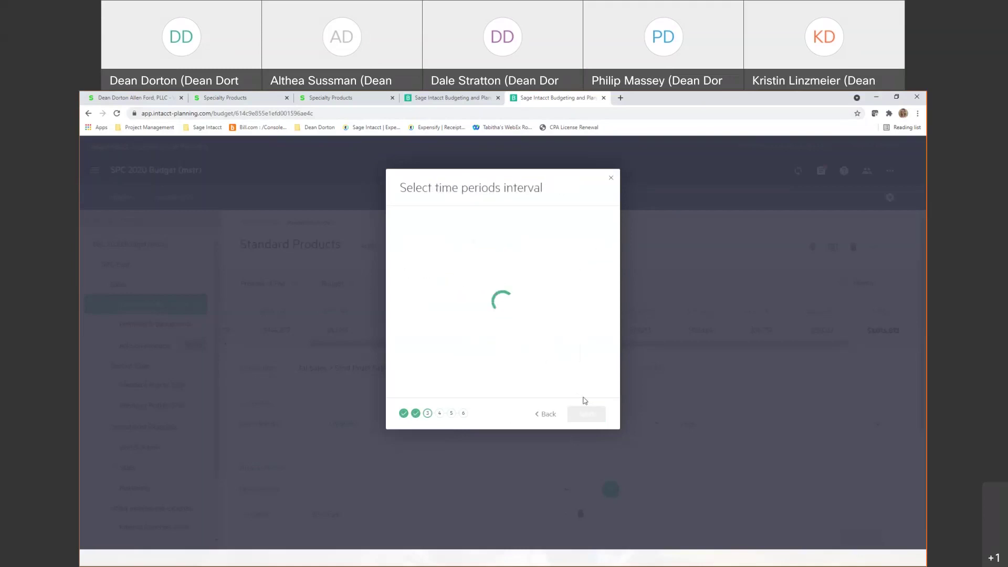
left_click(596, 415)
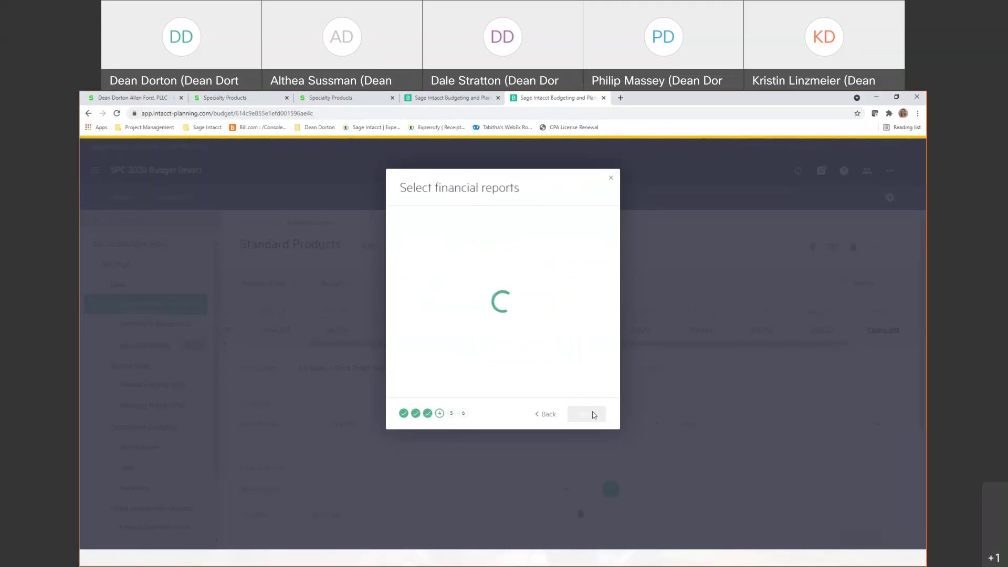
left_click(584, 414)
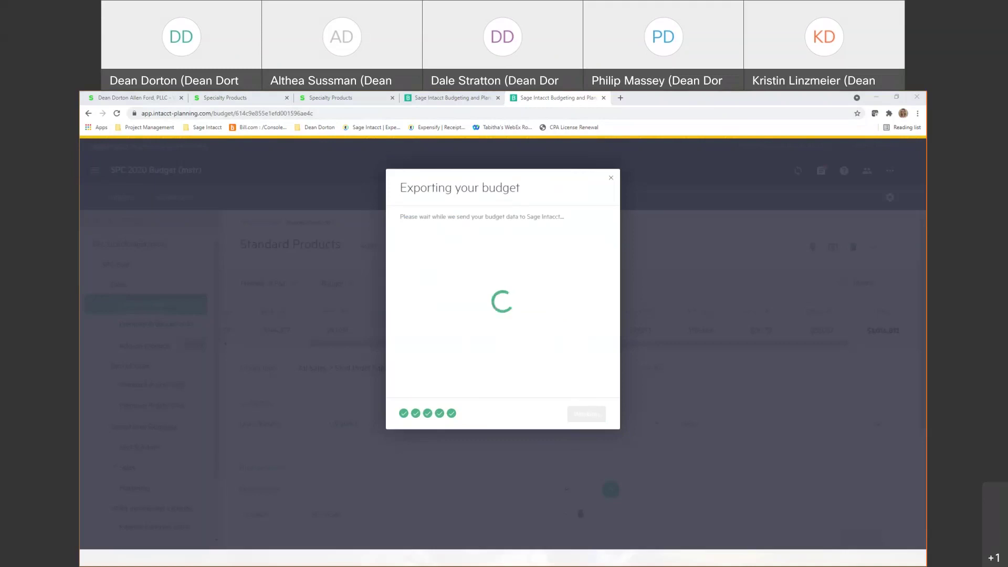
Step: Refresh the Rolling Forecast (Base Budget) report on the Sage Intacct dashboard
left_click(324, 98)
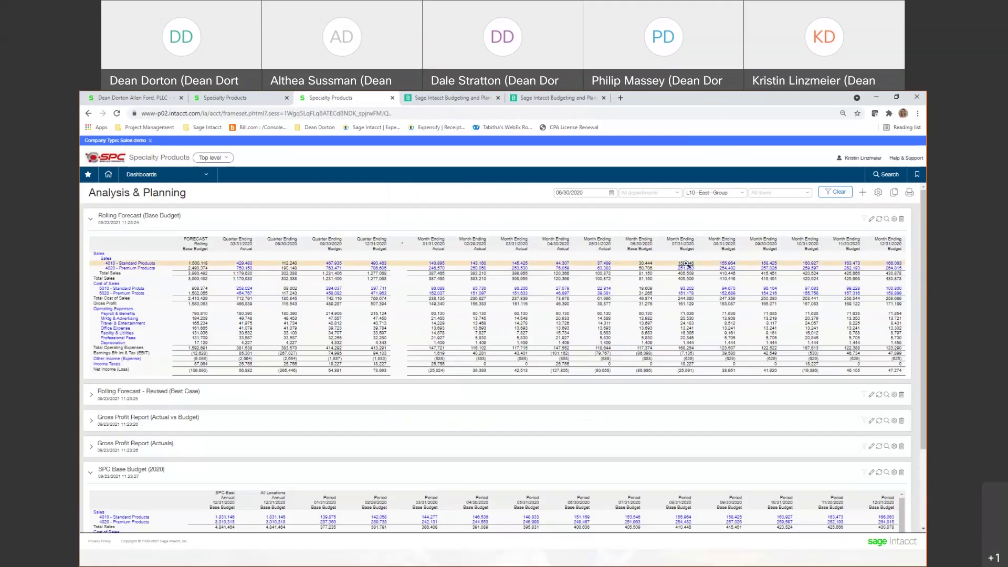
left_click(879, 220)
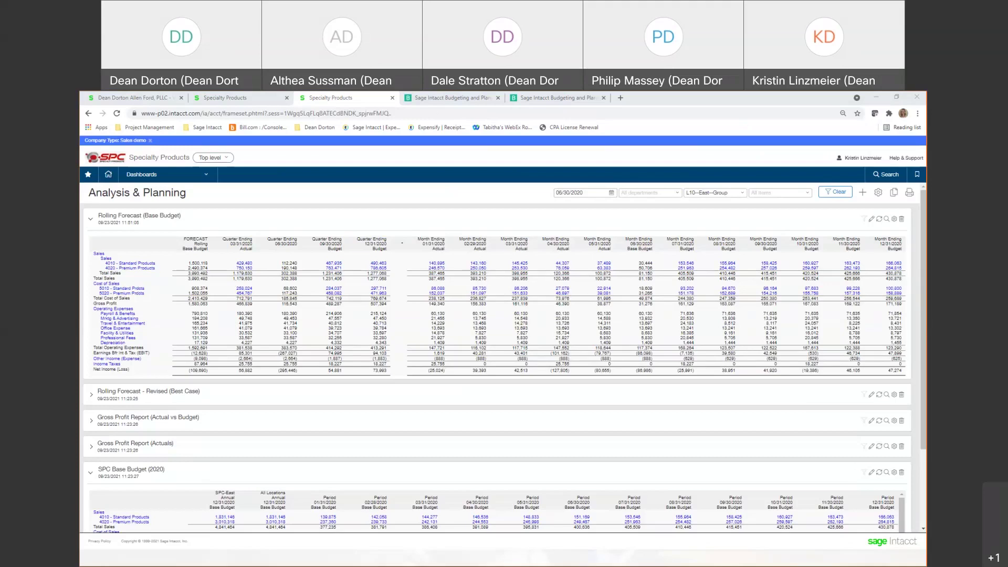
Step: Return to the PowerPoint slideshow and advance through Recap of benefits to the Questions? slide
key("alt+Tab")
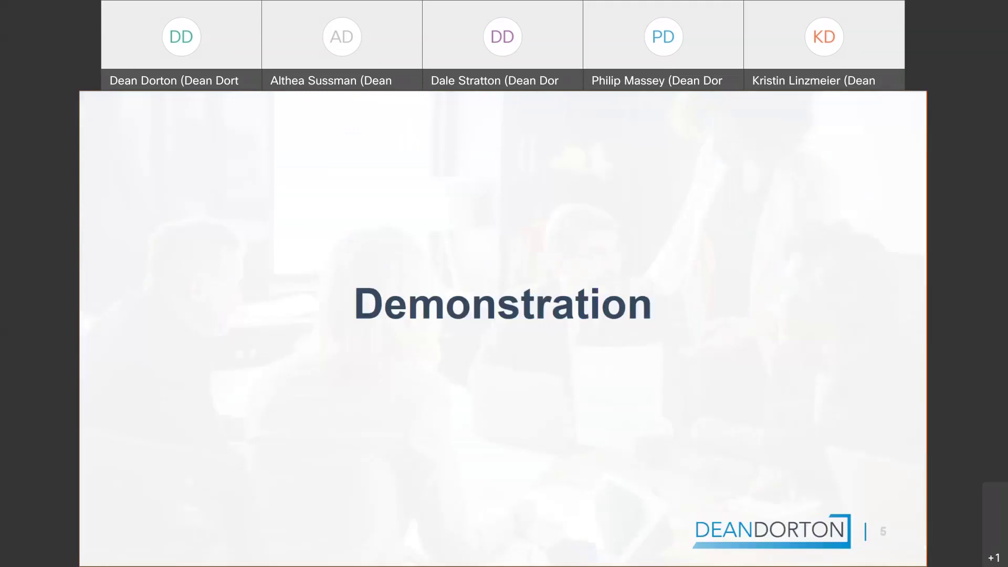
key("Right")
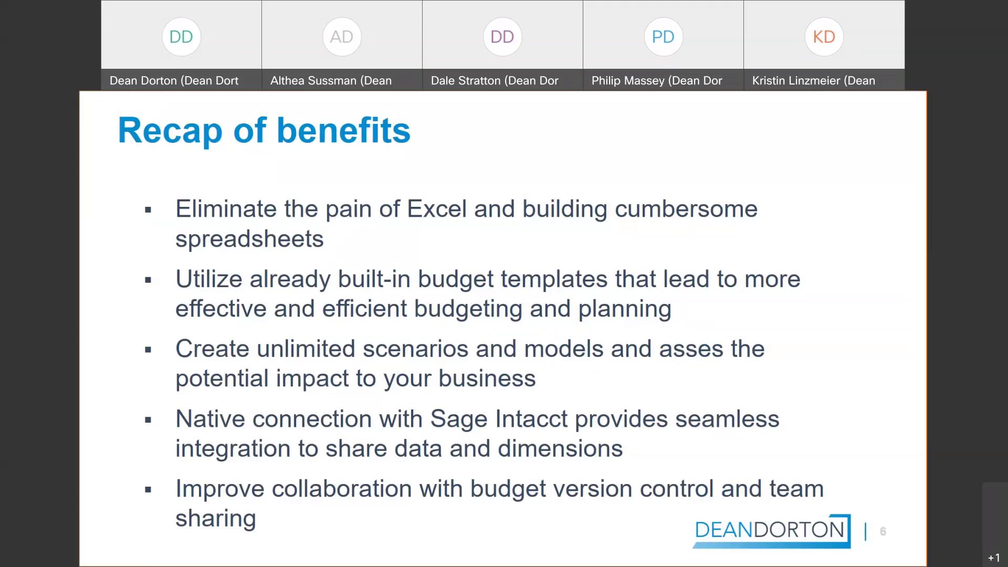
left_click(759, 330)
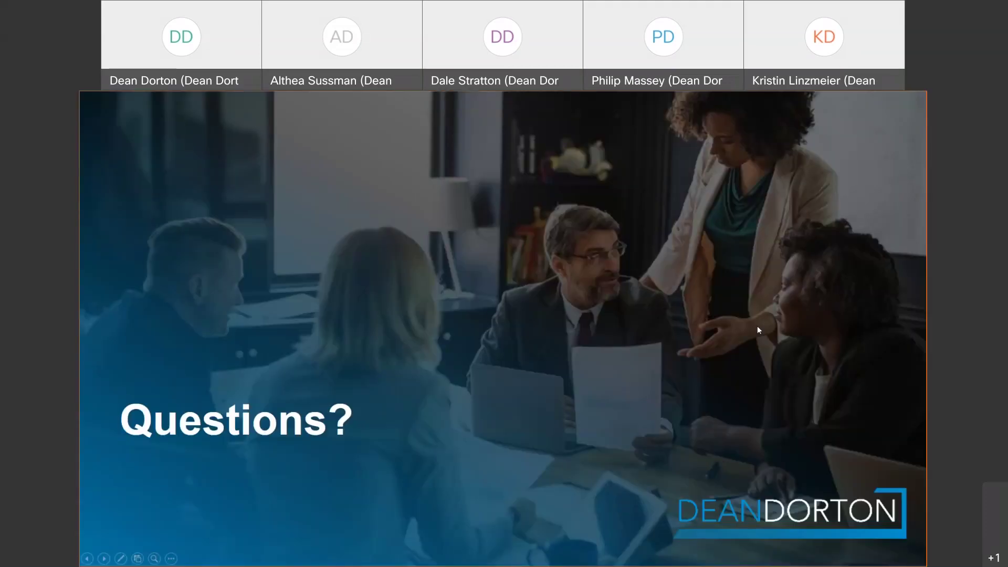
Step: Advance from the Questions? slide to the closing Thank you slide
left_click(758, 328)
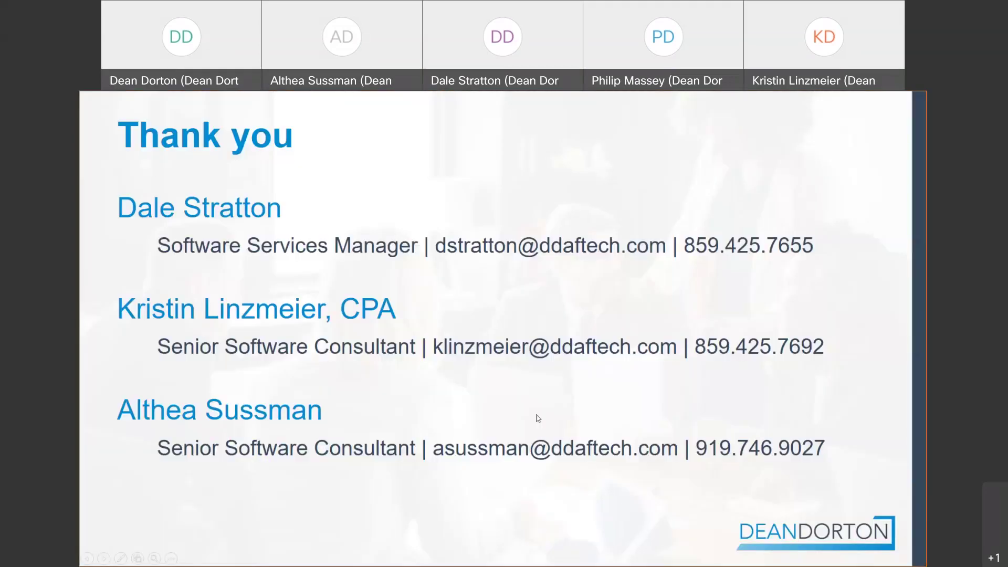